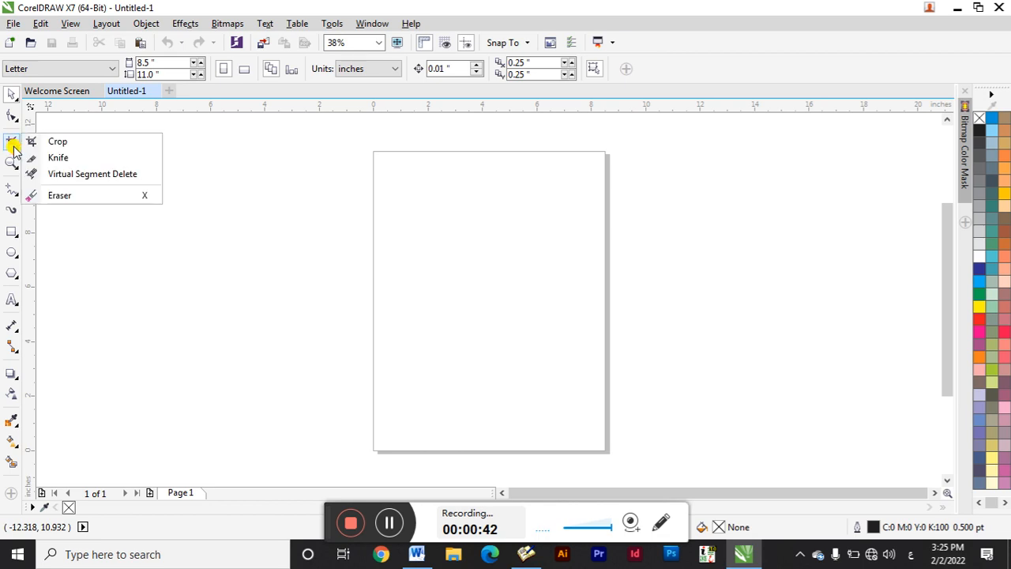
click(10, 136)
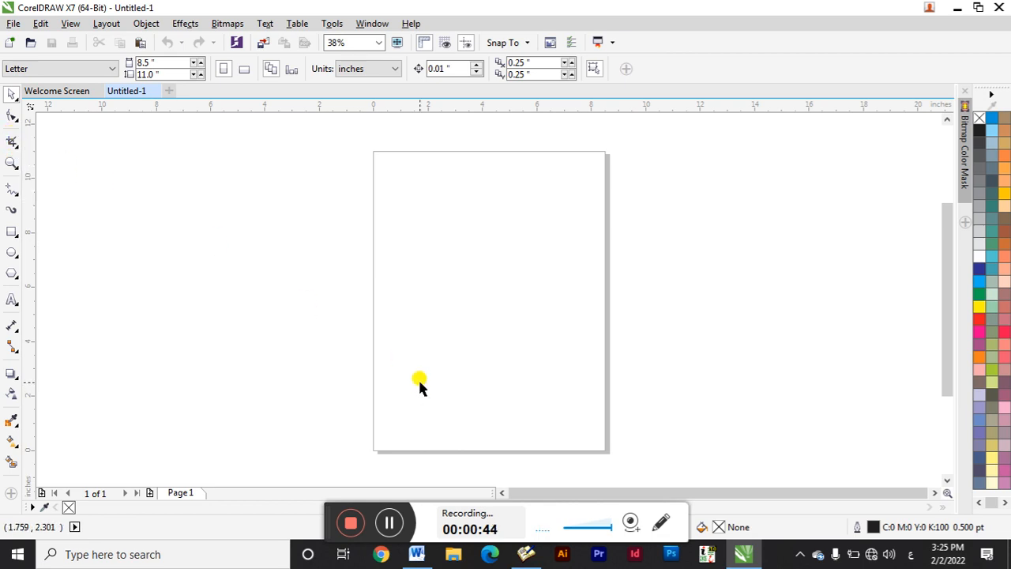
click(11, 145)
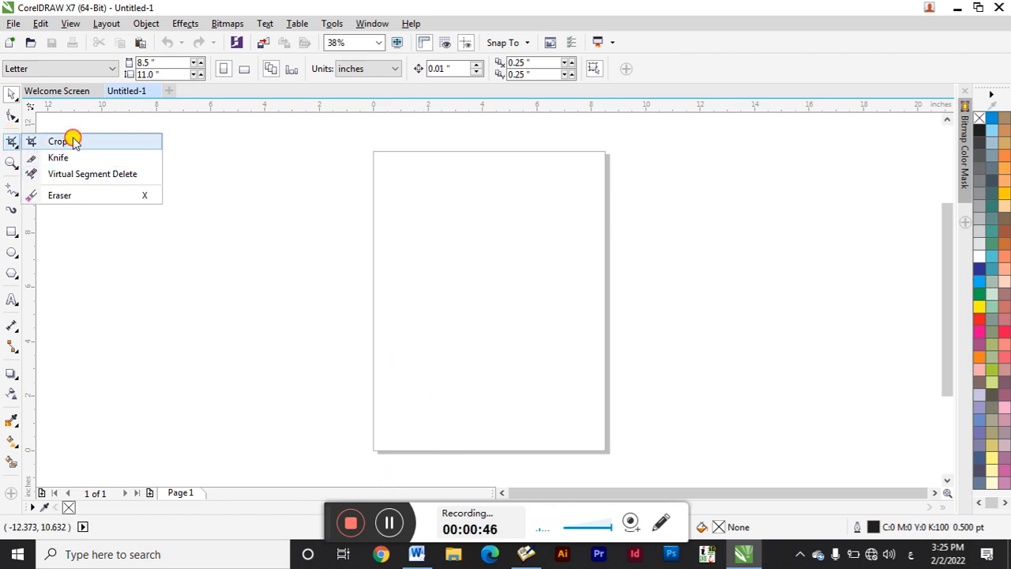
click(12, 163)
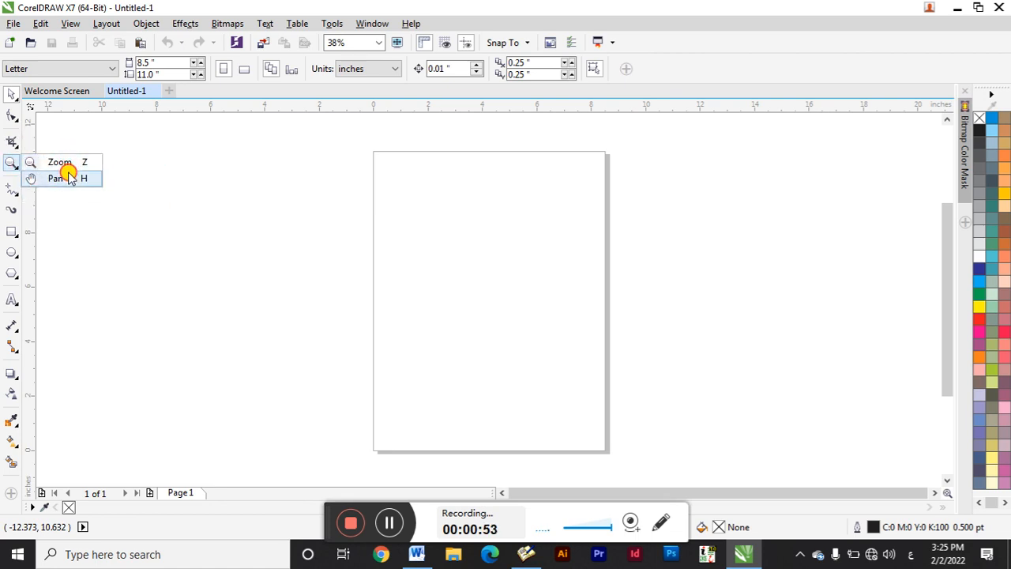
click(19, 191)
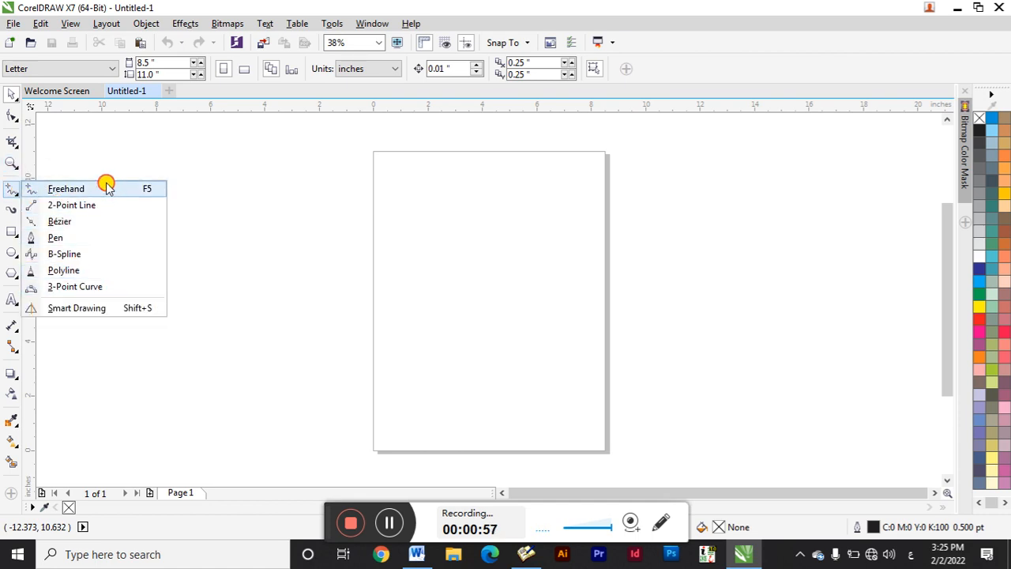
click(18, 190)
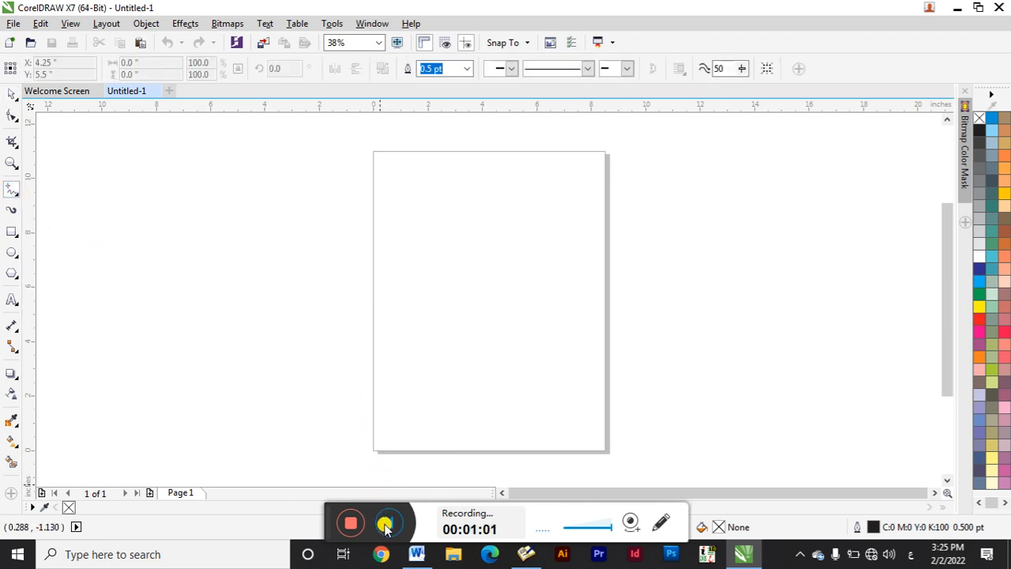
click(384, 523)
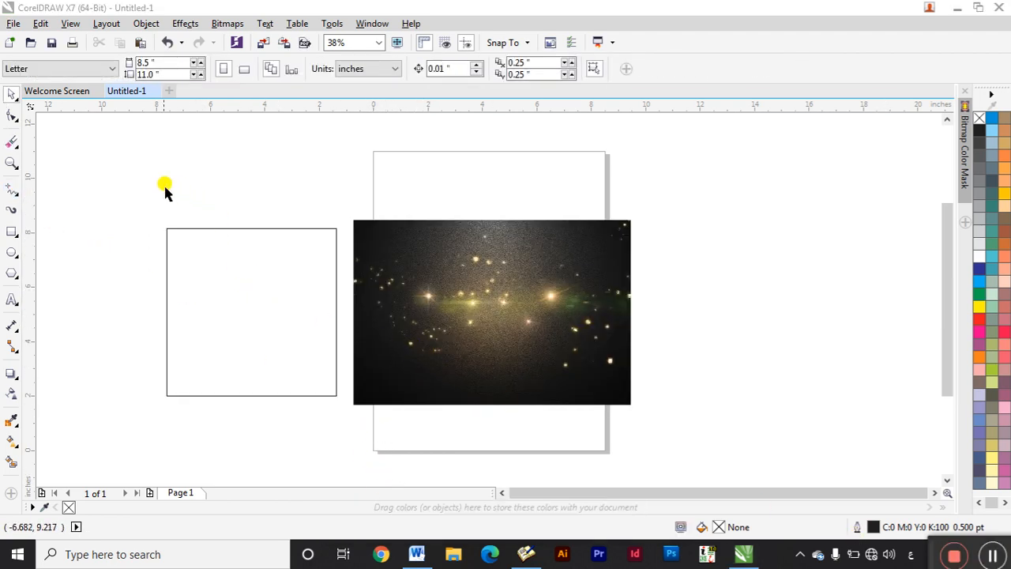
drag(152, 181, 379, 248)
click(429, 287)
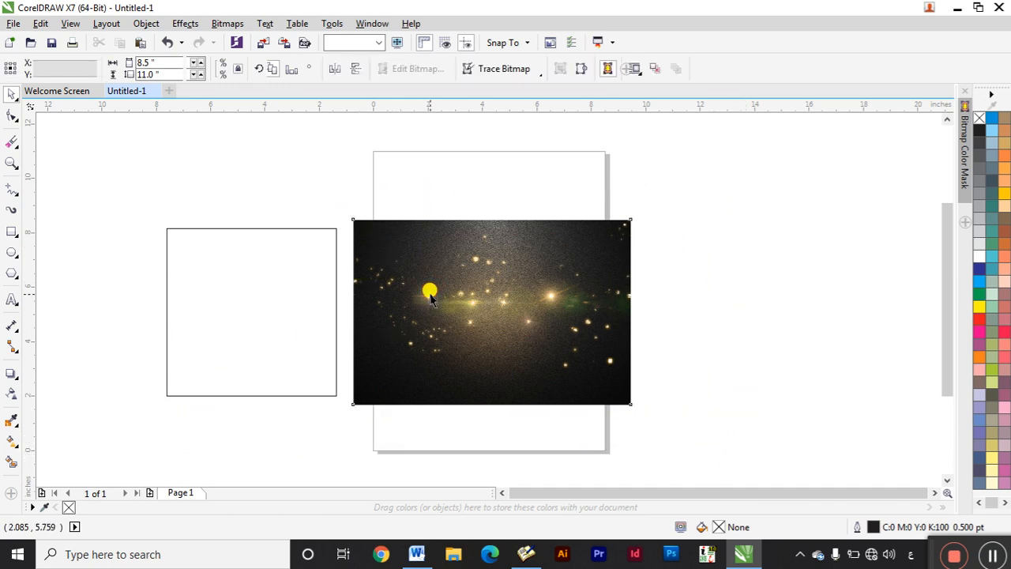
click(279, 278)
click(176, 185)
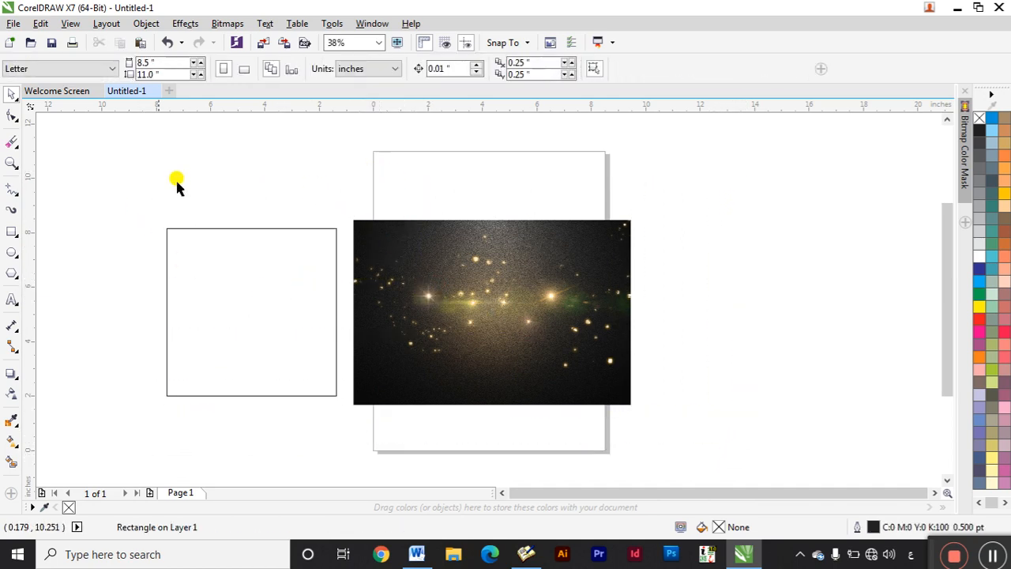
Crop the whole drawing to the image's upper-left area, about 5.5 by 4.6 inches, and undo the crop.
click(12, 141)
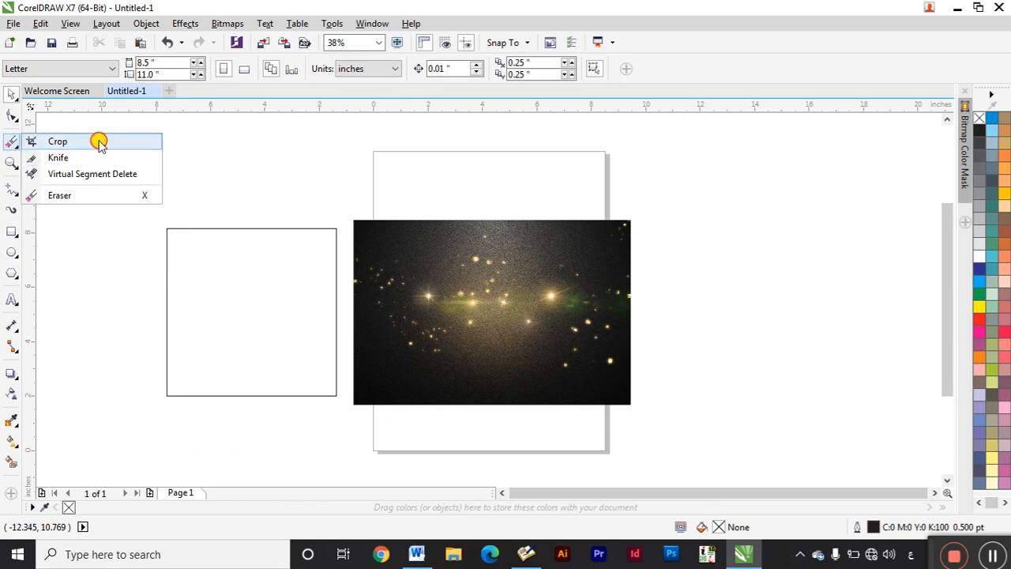
click(31, 142)
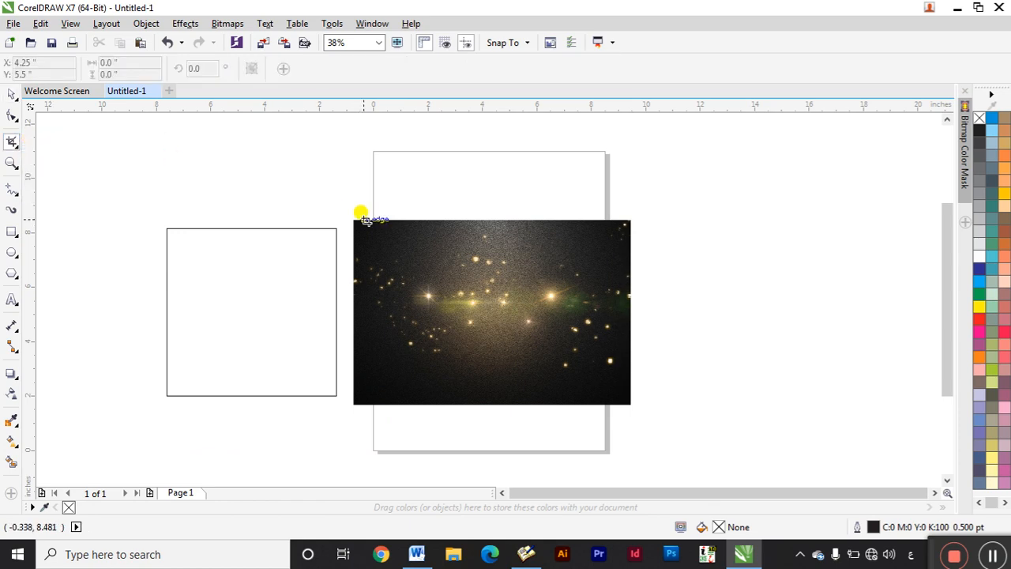
drag(353, 219, 503, 346)
double_click(474, 322)
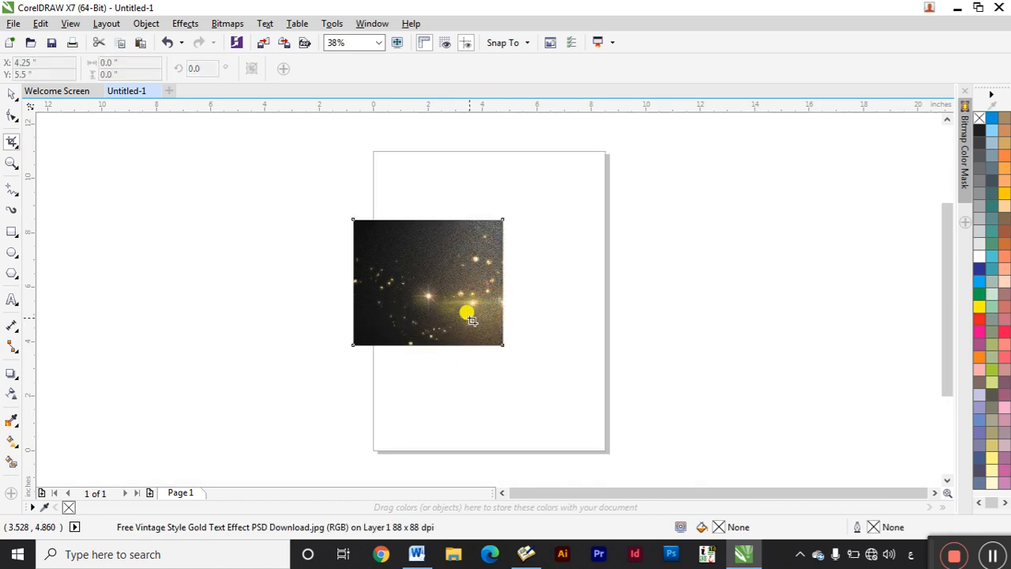
key(space)
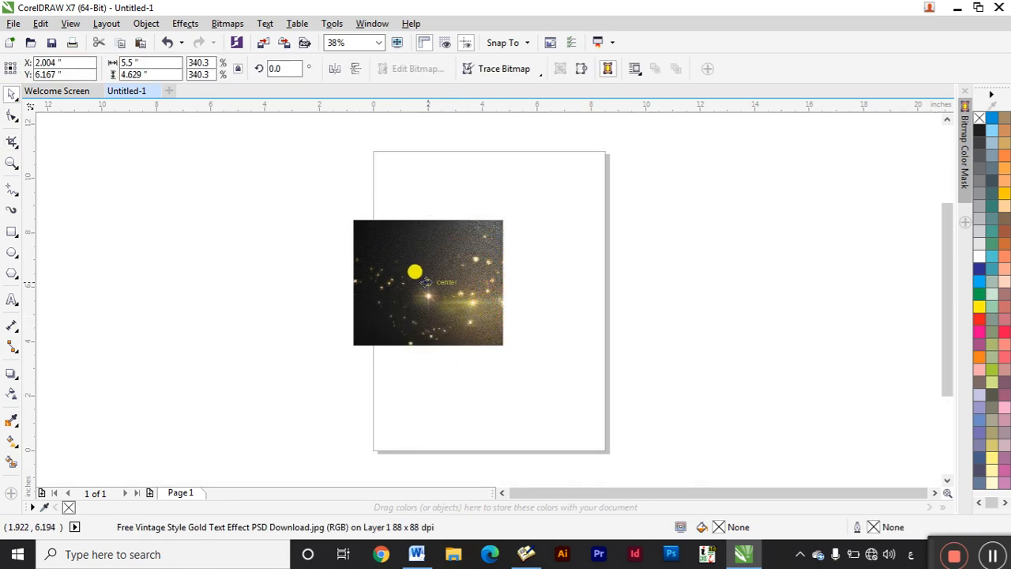
key(ctrl+z)
click(280, 229)
click(248, 203)
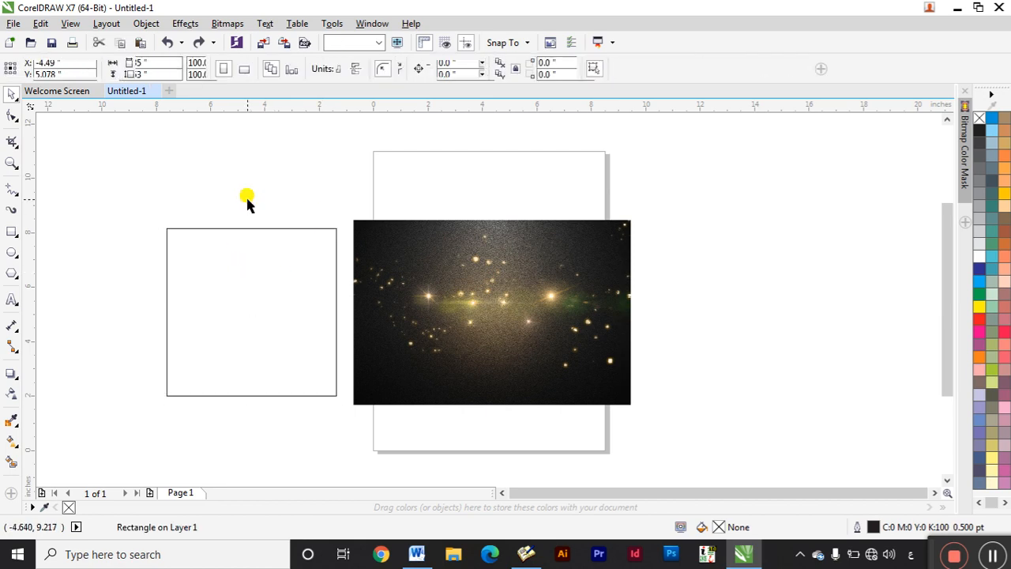
Select the image, crop only it to a nearly square area at its upper-left corner, and undo the crop.
click(391, 265)
click(10, 141)
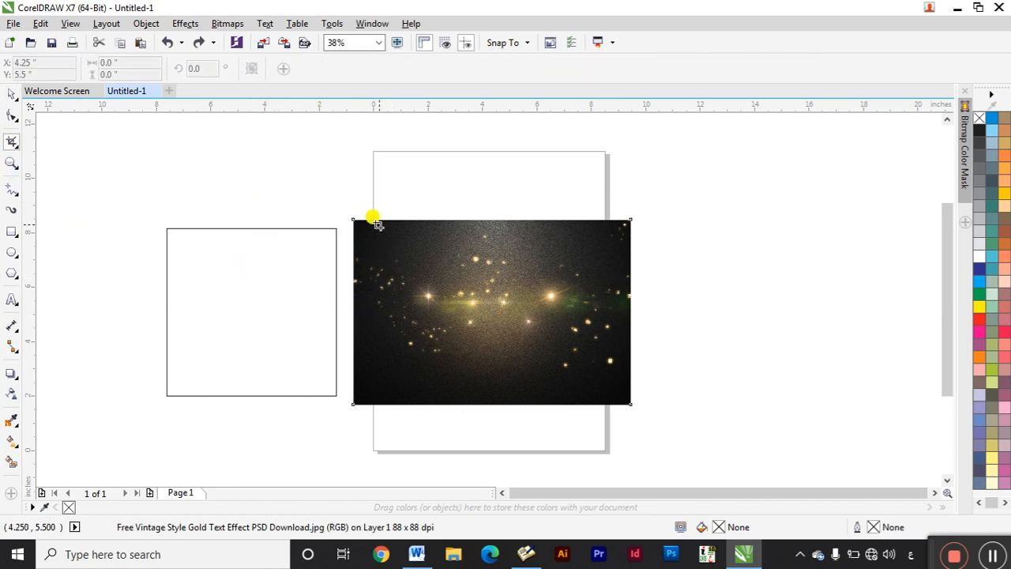
drag(355, 220, 476, 355)
double_click(458, 340)
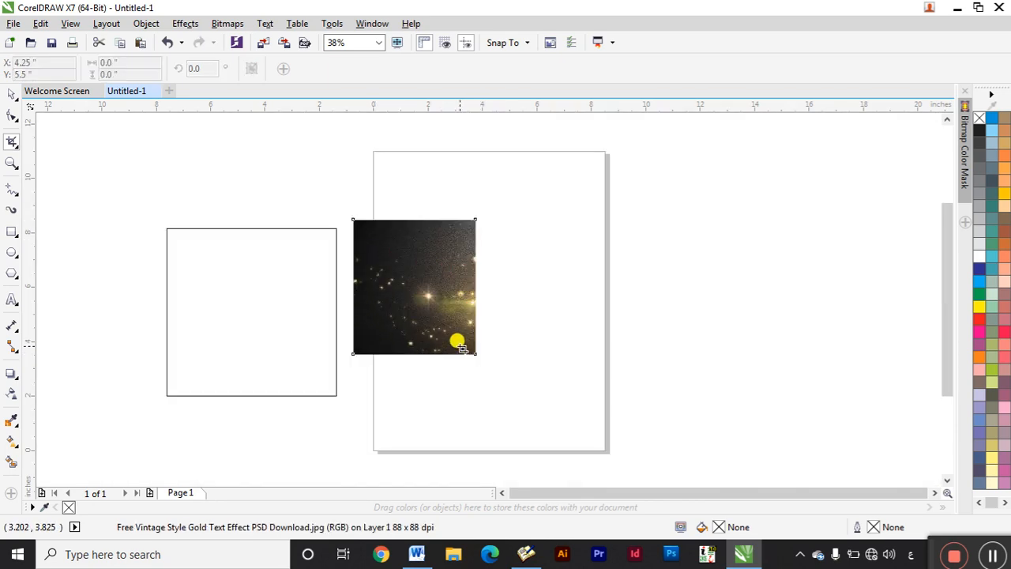
key(space)
key(ctrl+z)
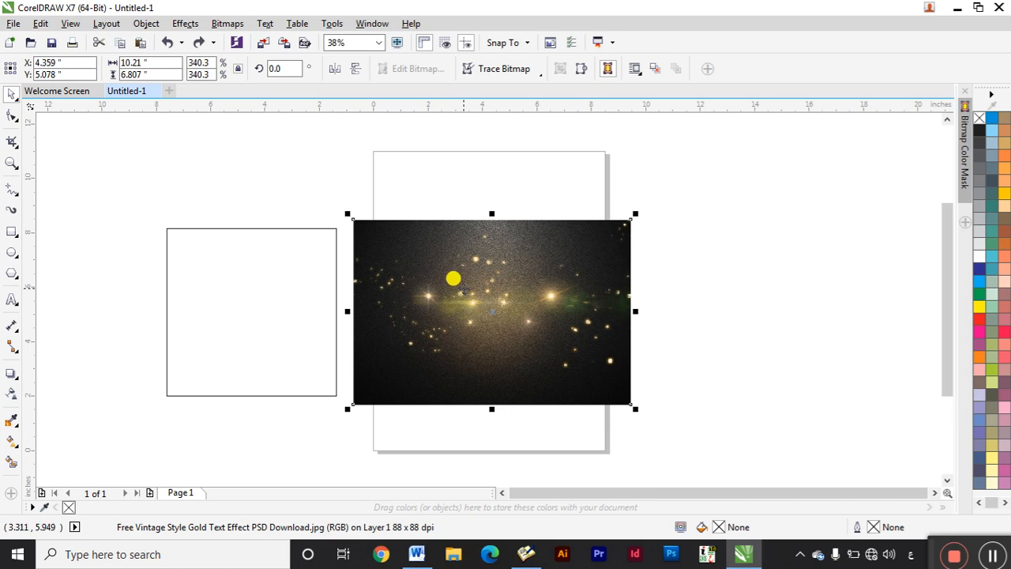
Crop the selected image to a wide band around its central lights and undo the crop.
key(space)
drag(402, 261, 577, 339)
double_click(573, 332)
key(space)
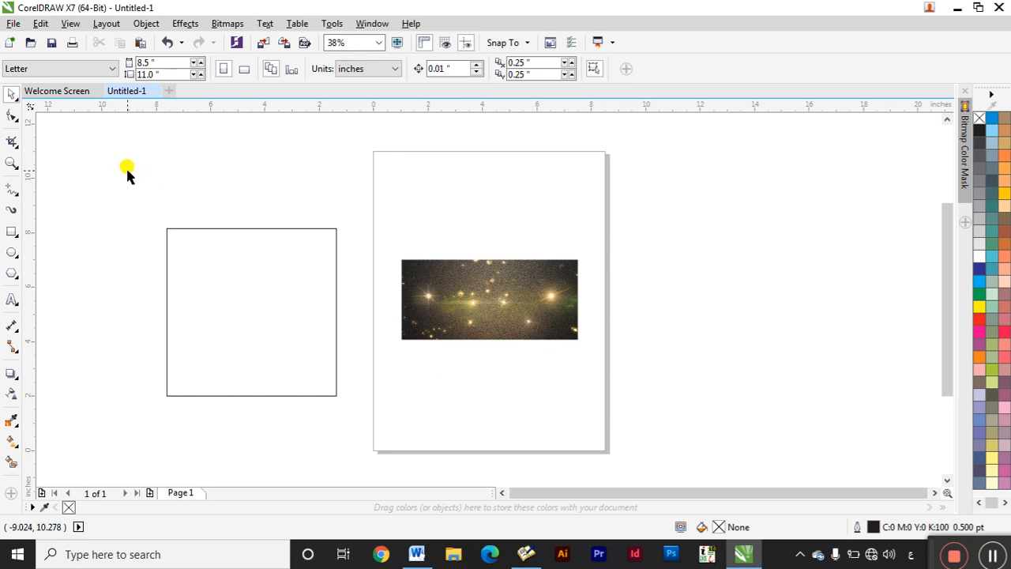
key(ctrl+z)
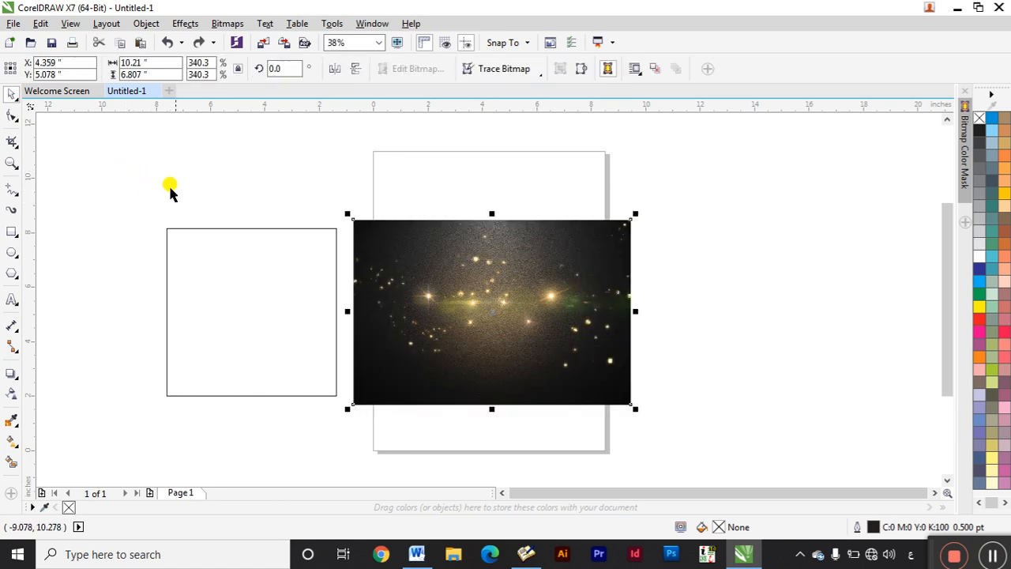
Try freehand Knife cuts on the image, starting from its corners.
click(13, 142)
click(4, 142)
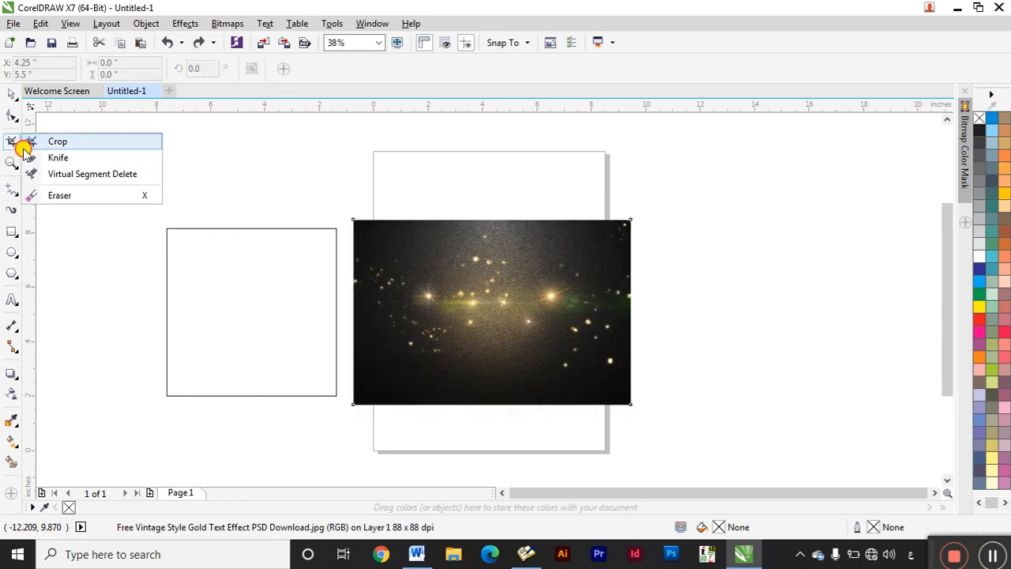
click(31, 155)
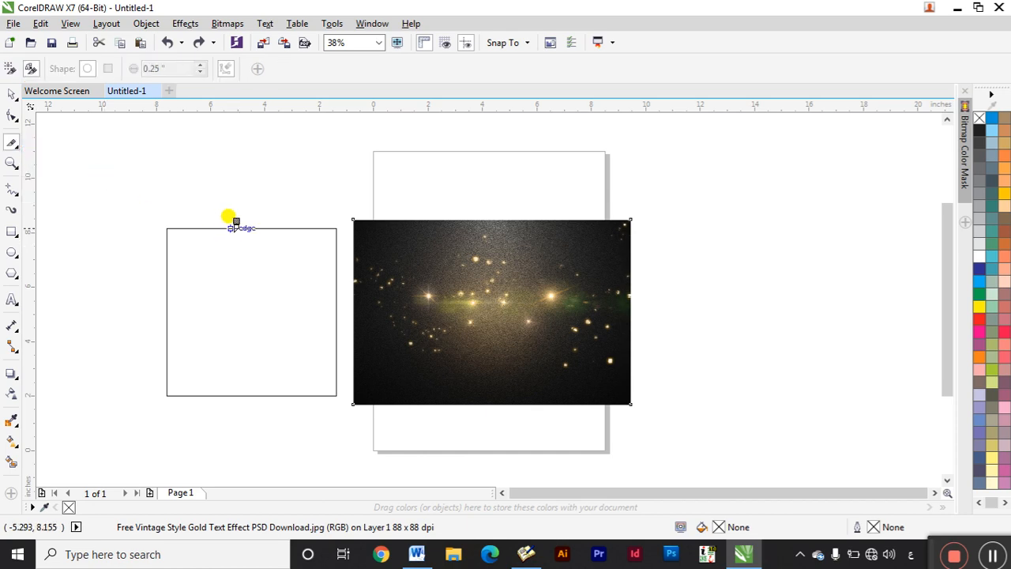
click(351, 203)
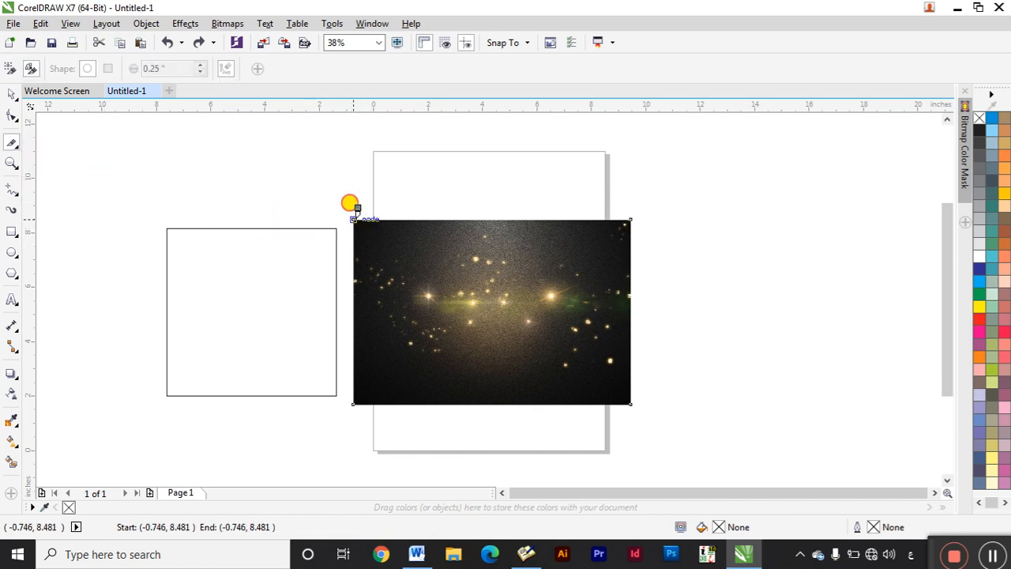
mouse_move(355, 206)
mouse_down()
mouse_move(398, 256)
mouse_move(451, 263)
mouse_move(507, 232)
mouse_move(539, 239)
mouse_move(574, 272)
mouse_move(618, 283)
mouse_move(618, 304)
mouse_move(556, 326)
mouse_move(528, 355)
mouse_move(364, 360)
mouse_move(336, 345)
mouse_move(405, 315)
mouse_move(386, 275)
mouse_move(350, 259)
mouse_move(350, 206)
mouse_up()
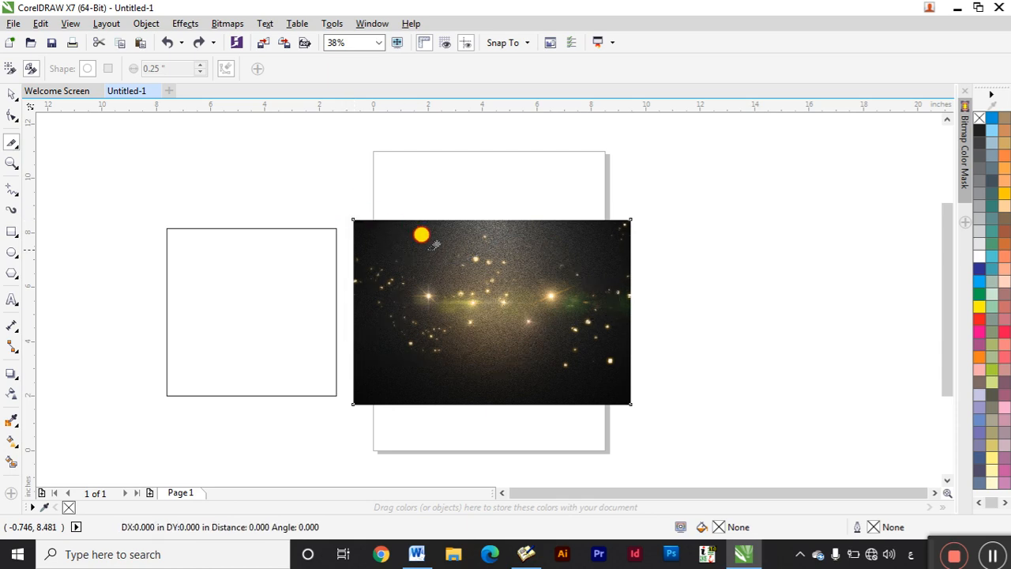
mouse_move(346, 207)
mouse_down()
mouse_move(393, 252)
mouse_move(501, 252)
mouse_move(555, 310)
mouse_move(603, 325)
mouse_move(471, 344)
mouse_move(406, 338)
mouse_move(355, 241)
mouse_move(350, 207)
mouse_up()
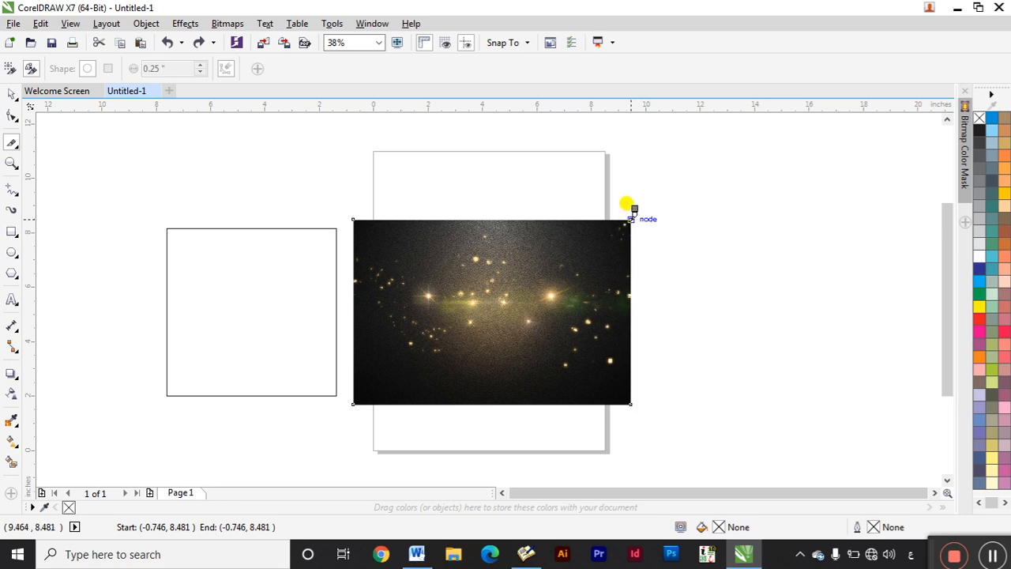
mouse_move(633, 210)
mouse_down()
mouse_move(565, 239)
mouse_move(552, 282)
mouse_move(532, 296)
mouse_move(580, 340)
mouse_move(574, 371)
mouse_move(629, 403)
mouse_move(624, 244)
mouse_move(634, 217)
mouse_move(580, 263)
mouse_move(556, 319)
mouse_move(600, 378)
mouse_move(638, 399)
mouse_move(568, 363)
mouse_move(424, 335)
mouse_move(386, 356)
mouse_move(383, 311)
mouse_move(563, 270)
mouse_move(353, 218)
mouse_move(421, 205)
mouse_move(644, 202)
mouse_move(633, 215)
mouse_move(626, 387)
mouse_up()
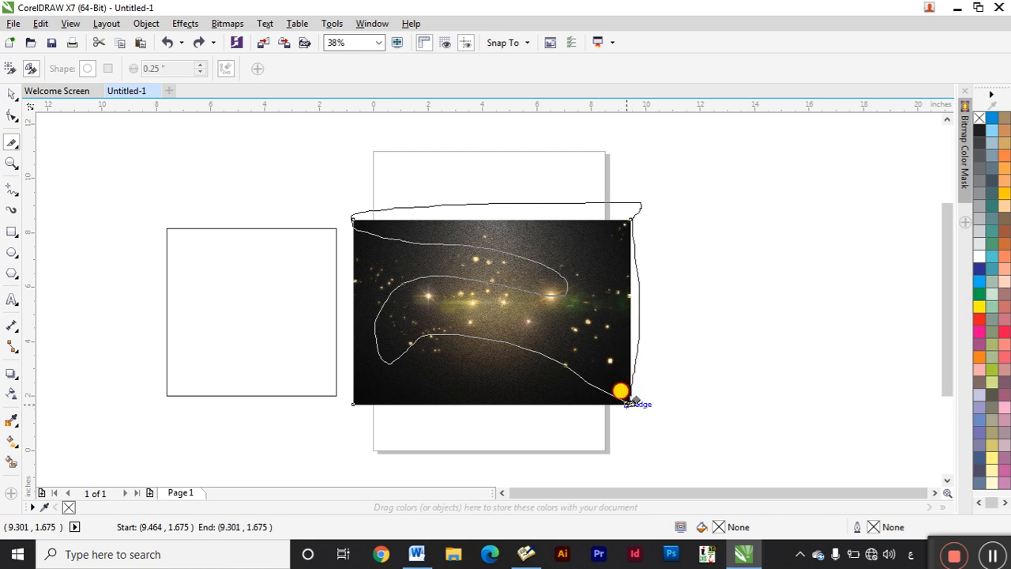
drag(628, 399, 627, 401)
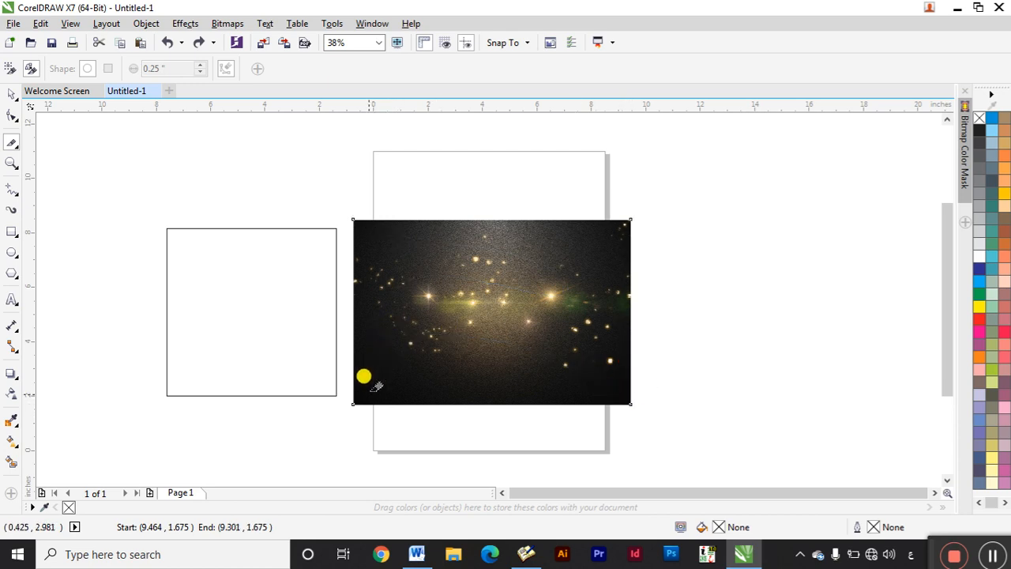
Cut a wavy strip off the image's lower edge with the Knife, move it above the image, and undo these changes.
mouse_move(354, 403)
mouse_down()
mouse_move(486, 377)
mouse_move(598, 372)
mouse_move(629, 402)
mouse_move(347, 400)
mouse_move(364, 404)
mouse_move(379, 390)
mouse_up()
key(space)
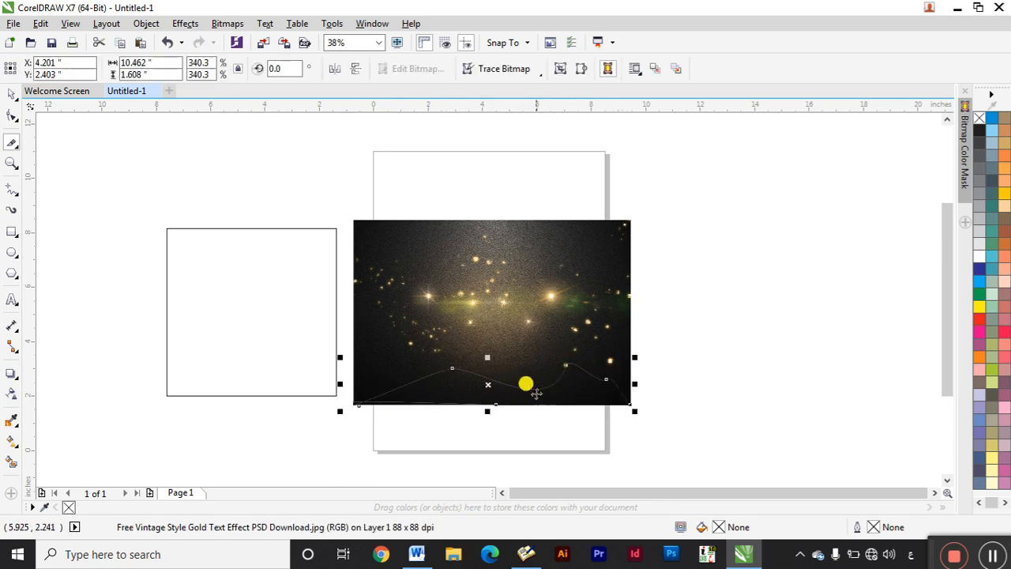
drag(526, 383, 579, 161)
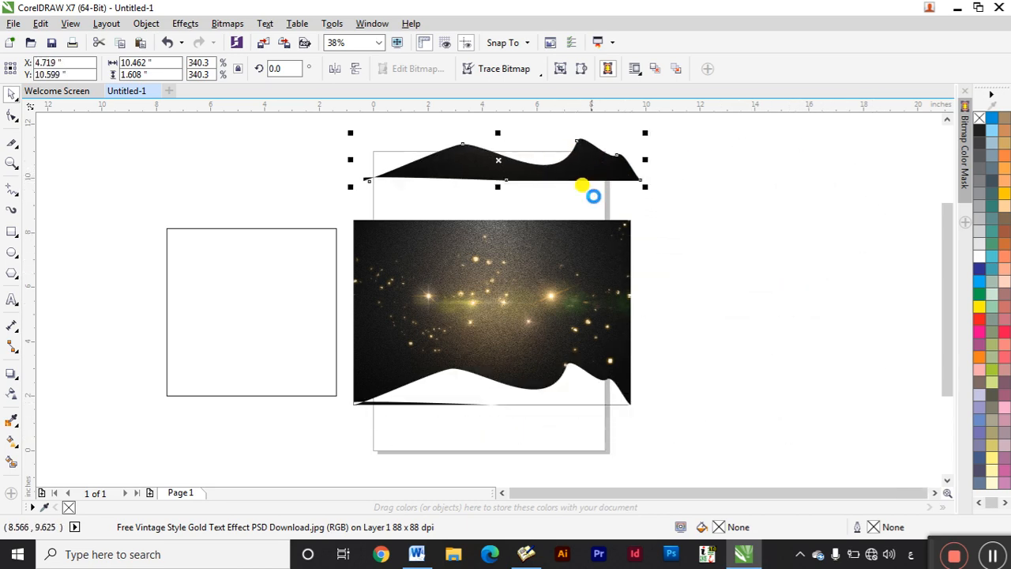
key(ctrl+z)
key(ctrl+z)
key(ctrl+z)
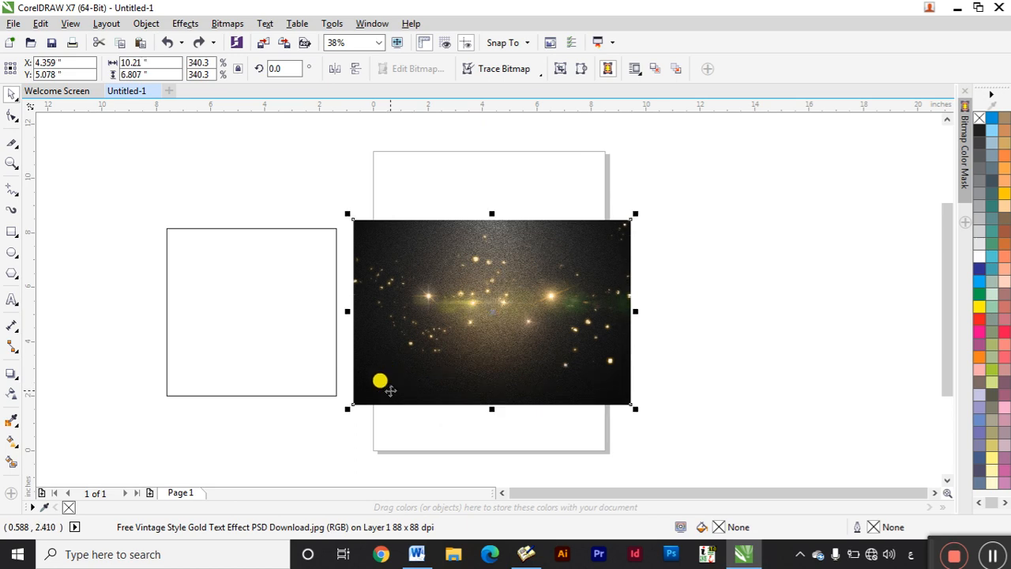
Cut the image freehand from its lower-left corner with the Knife, move the cut piece to the image's right, and undo the change.
key(x)
mouse_move(353, 403)
mouse_down()
mouse_move(411, 354)
mouse_move(520, 327)
mouse_move(604, 373)
mouse_move(630, 402)
mouse_move(353, 402)
mouse_up()
key(space)
mouse_move(460, 368)
mouse_down()
mouse_move(774, 256)
mouse_move(758, 286)
mouse_up()
key(ctrl+z)
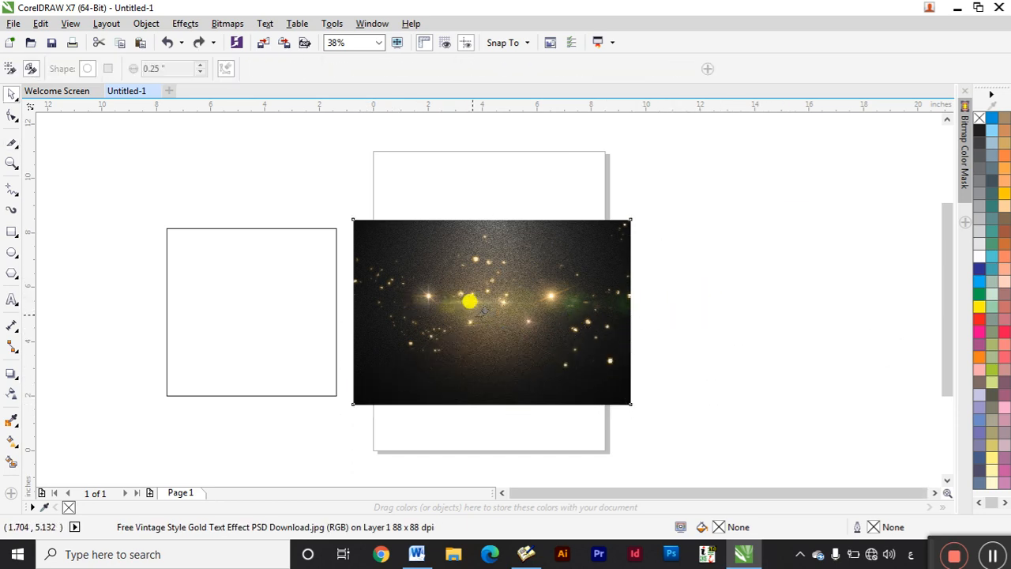
Cut the image freehand from its upper-right corner with the Knife, move the cut piece aside, undo the change, and deselect everything.
key(x)
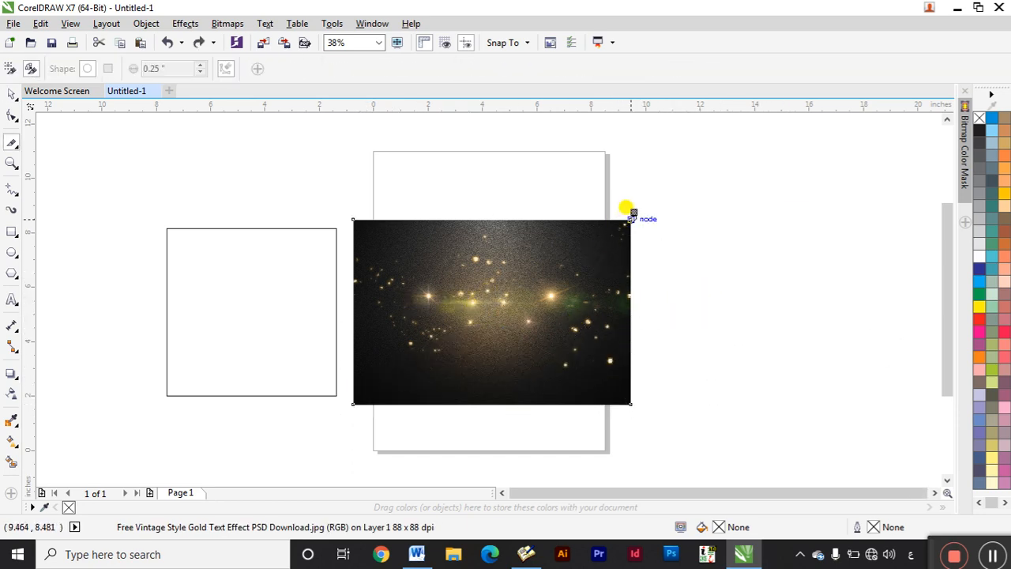
mouse_move(627, 213)
mouse_down()
mouse_move(528, 262)
mouse_move(540, 317)
mouse_move(491, 375)
mouse_move(415, 377)
mouse_move(409, 340)
mouse_move(454, 290)
mouse_move(355, 220)
mouse_move(631, 220)
mouse_up()
key(space)
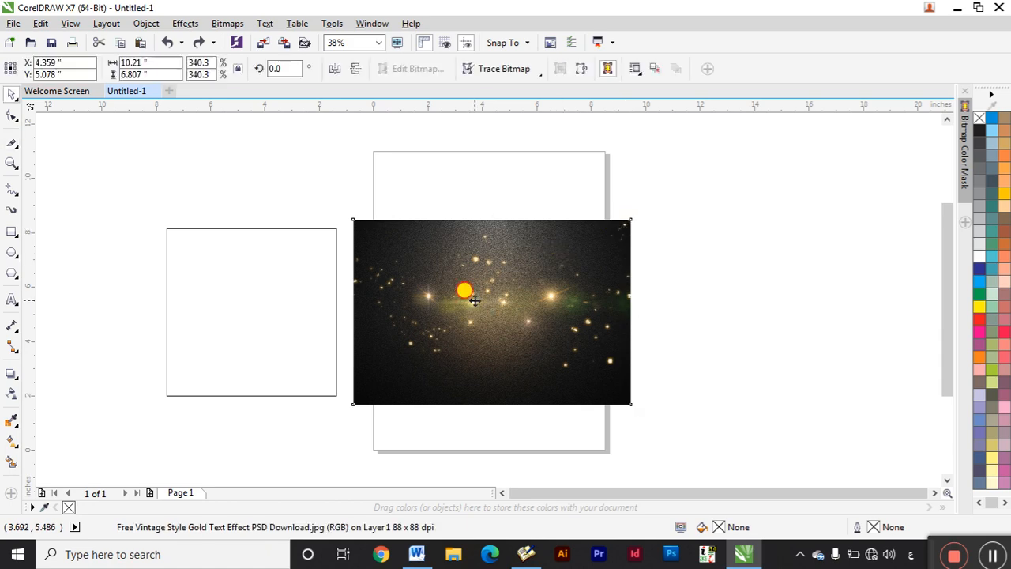
drag(474, 300, 597, 268)
key(ctrl+z)
click(641, 237)
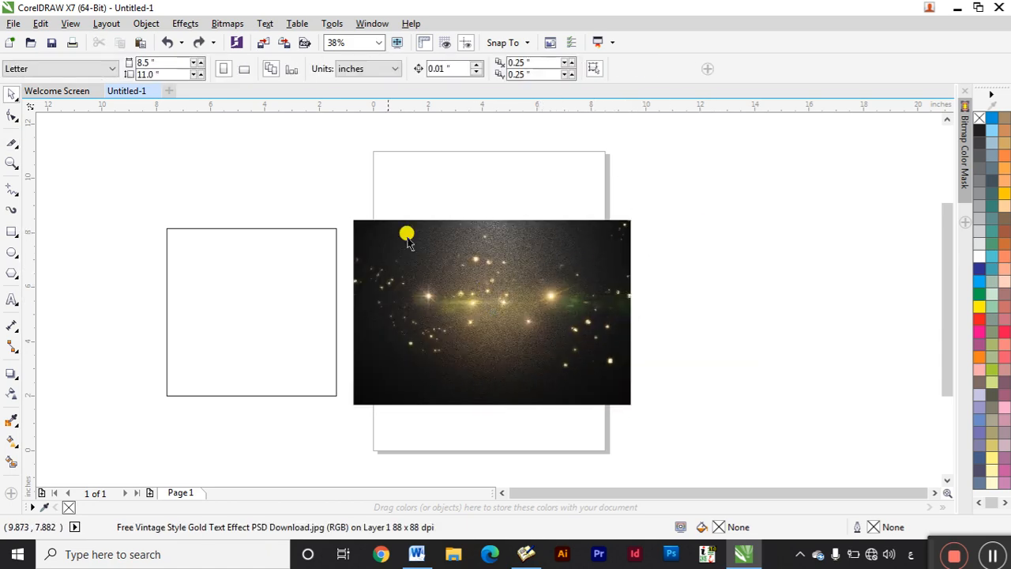
Cut the empty rectangle with a freehand Knife loop through its upper-left and lower-right corners, and move the resulting curve right of the image.
drag(14, 147, 50, 158)
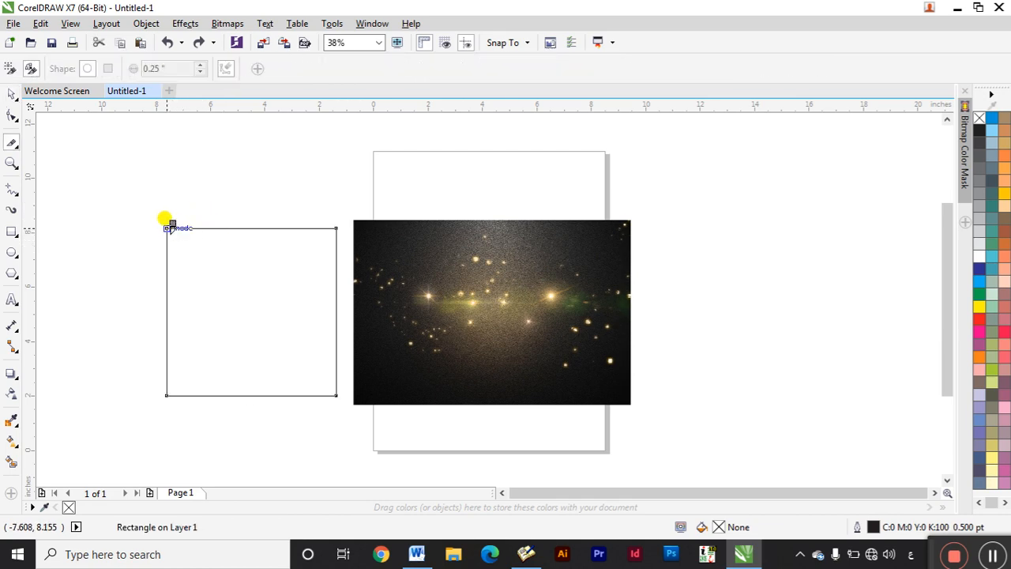
mouse_move(167, 229)
mouse_down()
mouse_move(239, 249)
mouse_move(288, 282)
mouse_move(305, 351)
mouse_move(339, 396)
mouse_move(353, 365)
mouse_move(363, 222)
mouse_move(278, 155)
mouse_move(194, 185)
mouse_move(167, 227)
mouse_up()
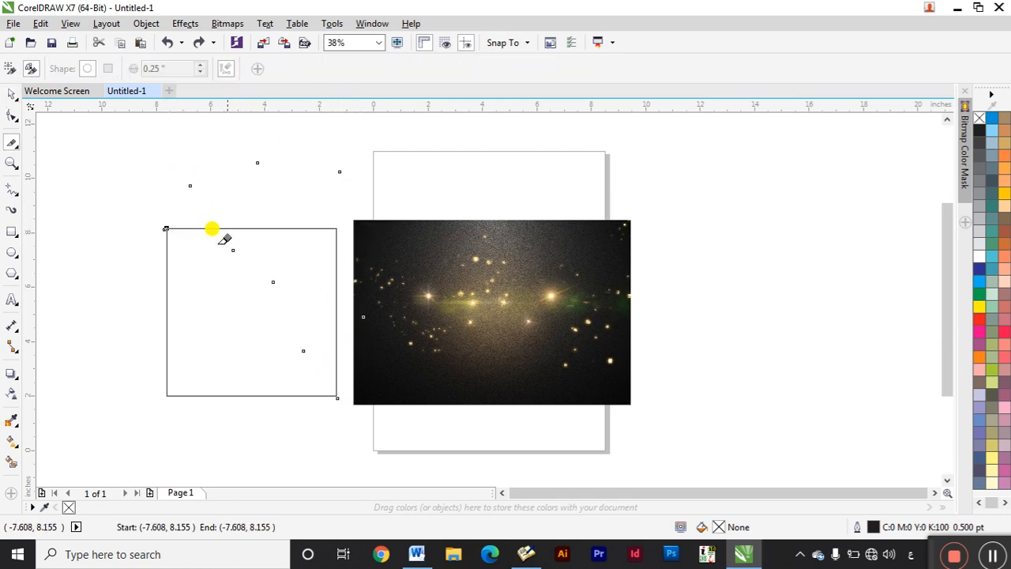
key(space)
drag(271, 266, 748, 238)
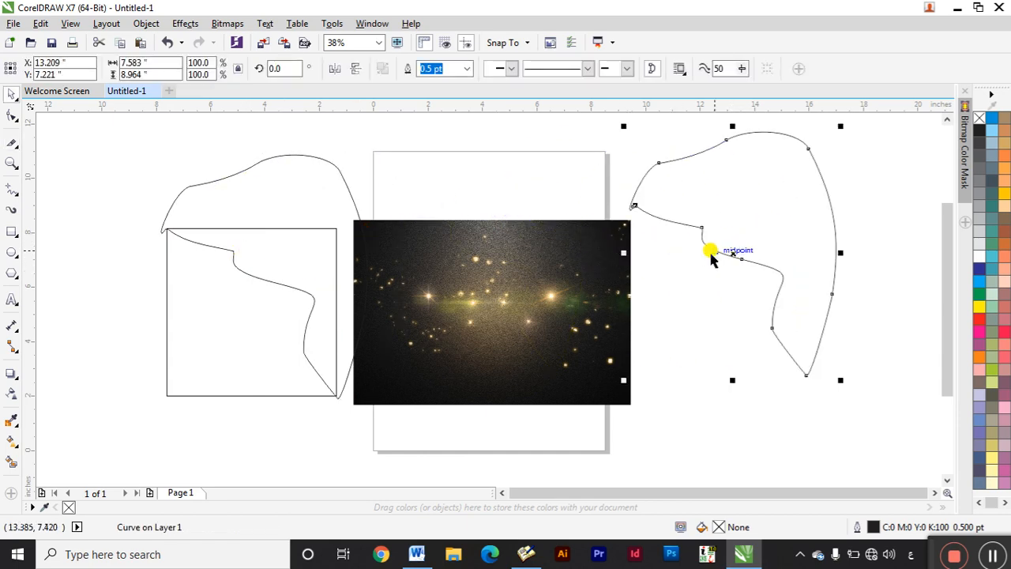
Undo the move of the cut curve and the Knife cut on the rectangle.
key(ctrl+z)
key(ctrl+z)
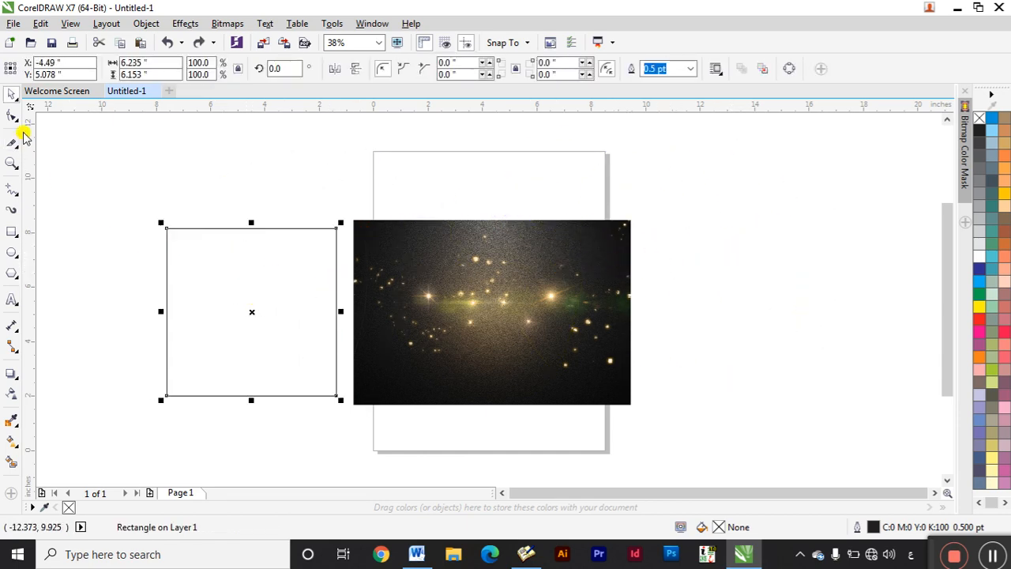
Cut the rectangle with the Knife from its upper-left corner, move the resulting shape right of the image, undo both changes, and deselect everything.
click(12, 118)
click(12, 142)
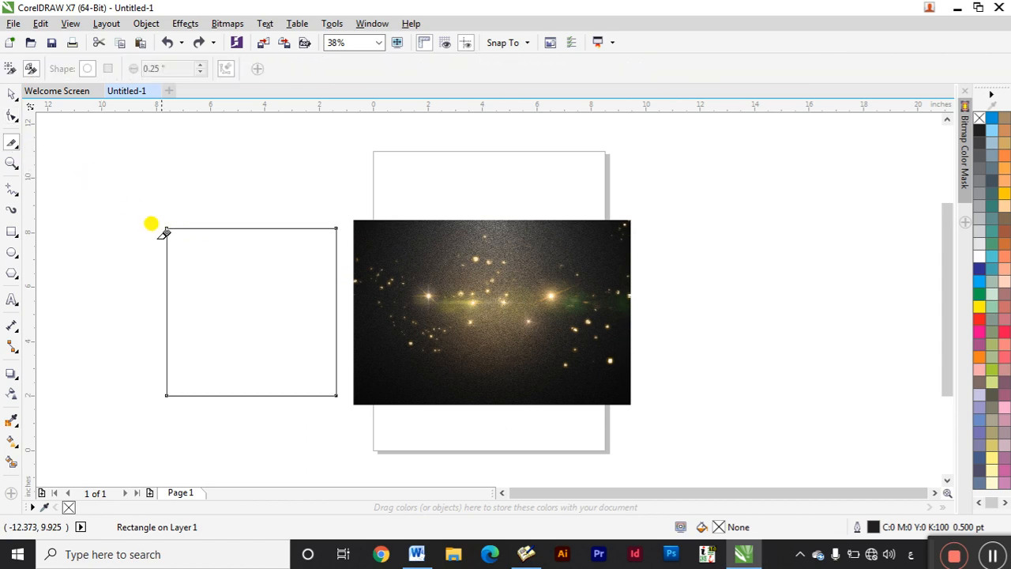
mouse_move(167, 228)
mouse_down()
mouse_move(233, 245)
mouse_move(335, 248)
mouse_move(318, 291)
mouse_move(334, 313)
mouse_move(331, 356)
mouse_move(228, 361)
mouse_move(182, 347)
mouse_move(184, 280)
mouse_move(163, 215)
mouse_up()
key(space)
click(219, 293)
mouse_move(219, 293)
mouse_down()
mouse_move(638, 312)
mouse_move(796, 246)
mouse_up()
key(ctrl+z)
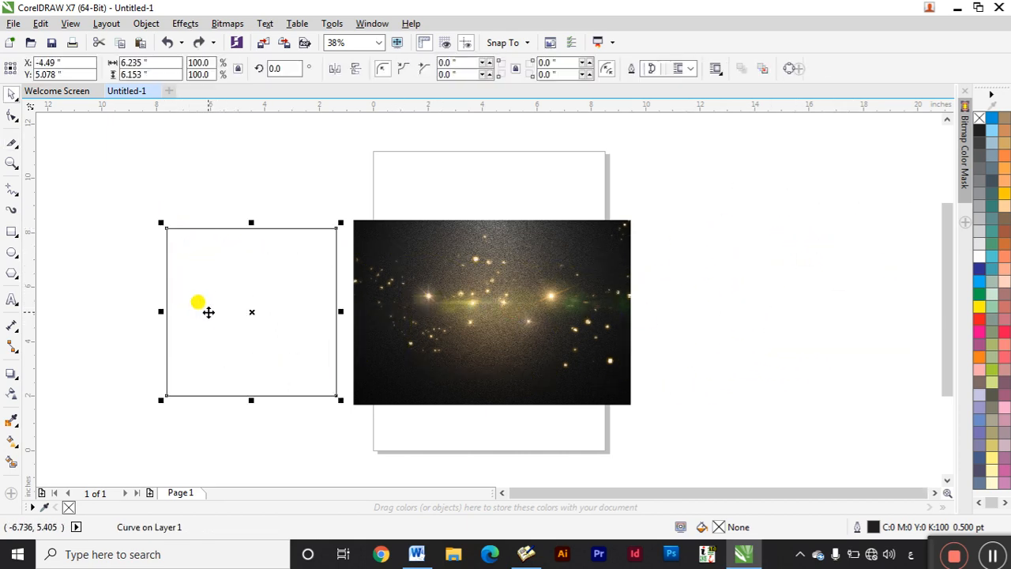
key(ctrl+z)
click(58, 160)
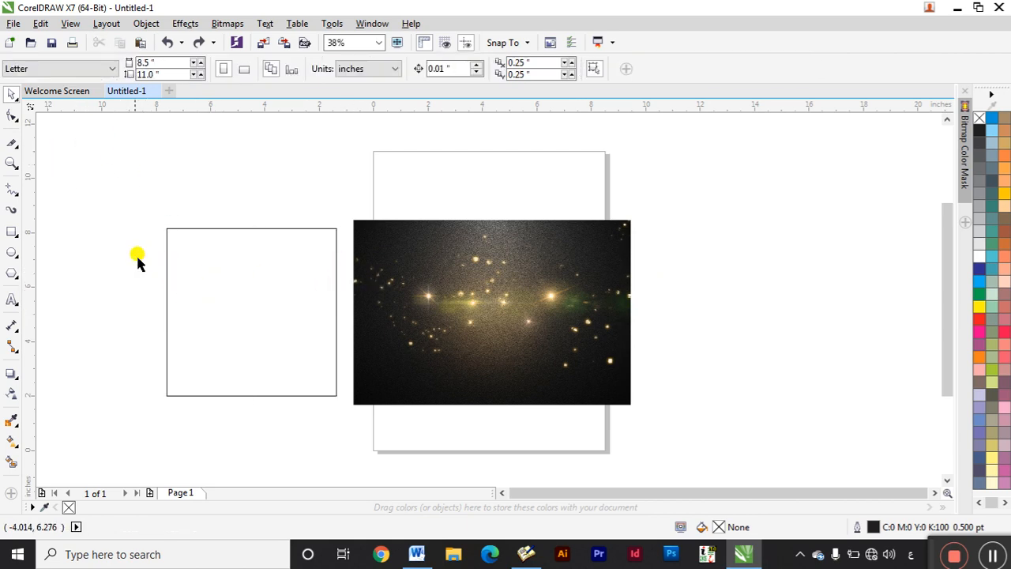
Delete the rectangle by enclosing it with Virtual Segment Delete, undo the deletion, and select the rectangle.
click(7, 141)
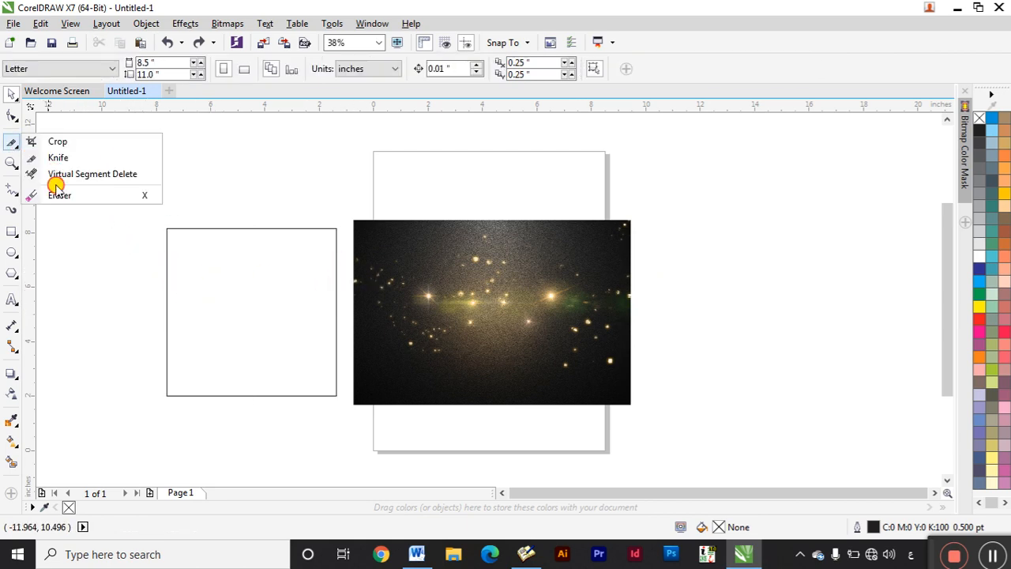
click(53, 175)
drag(92, 193, 350, 407)
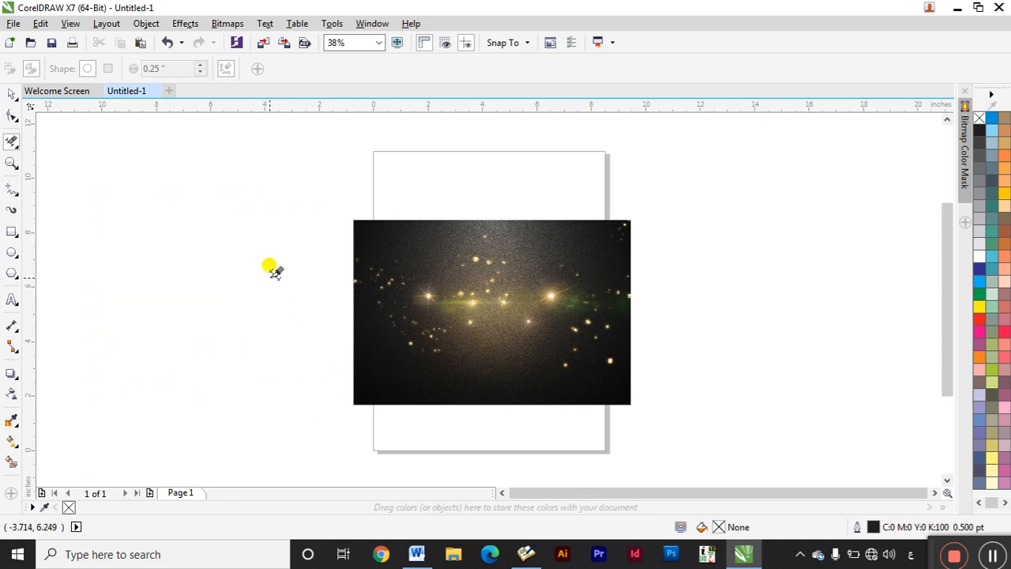
key(ctrl+z)
key(space)
click(226, 227)
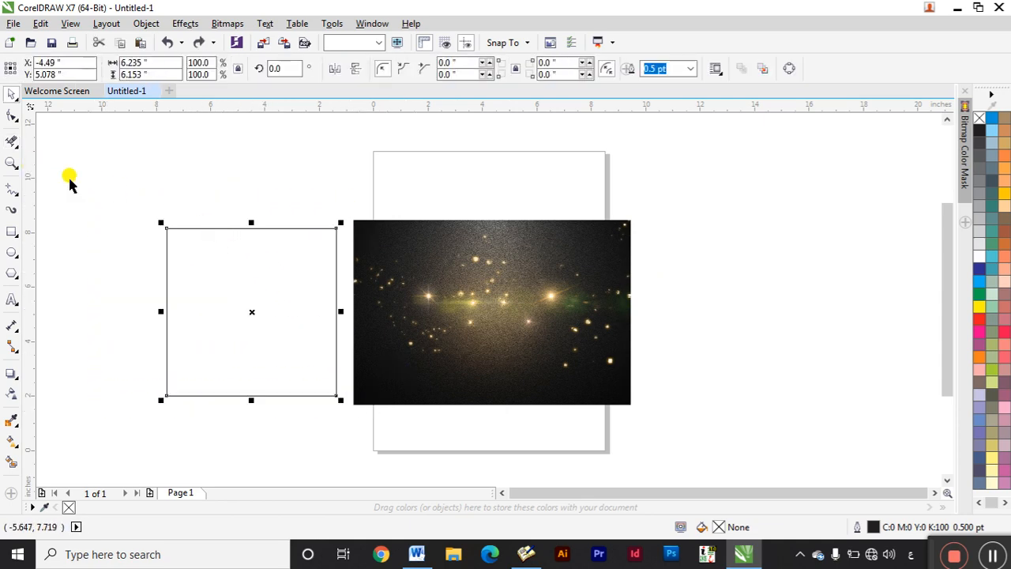
Erase the image's two brightest stars with the 0.25-inch round Eraser, and try a vertical and a straight diagonal stroke, undoing both strokes.
click(11, 142)
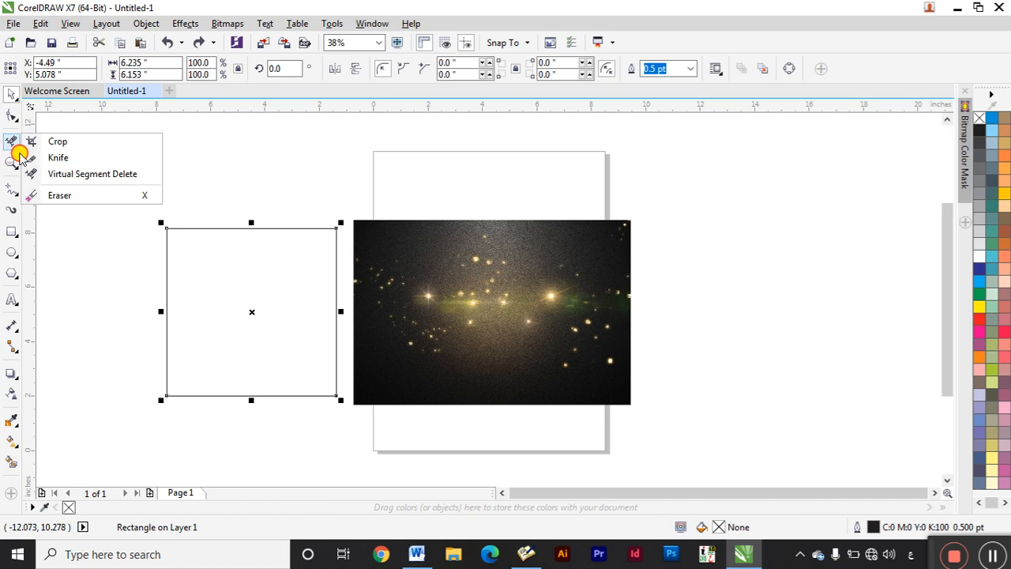
click(60, 198)
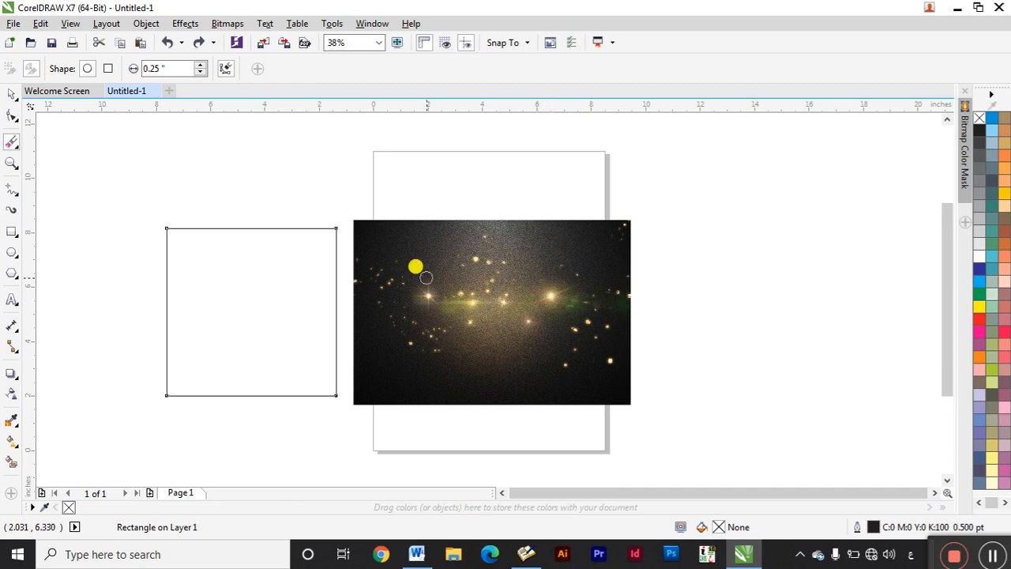
key(space)
click(541, 314)
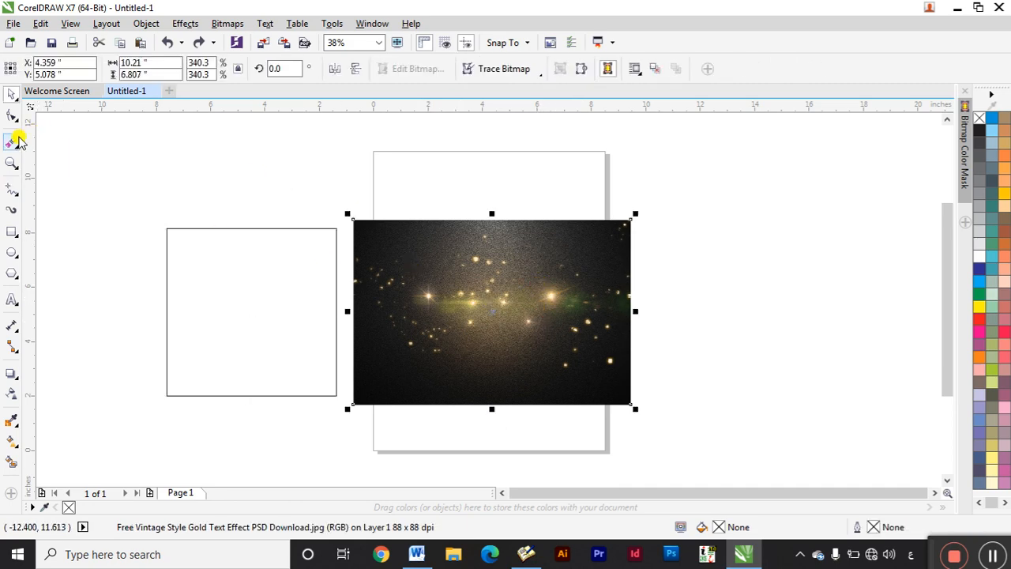
click(16, 139)
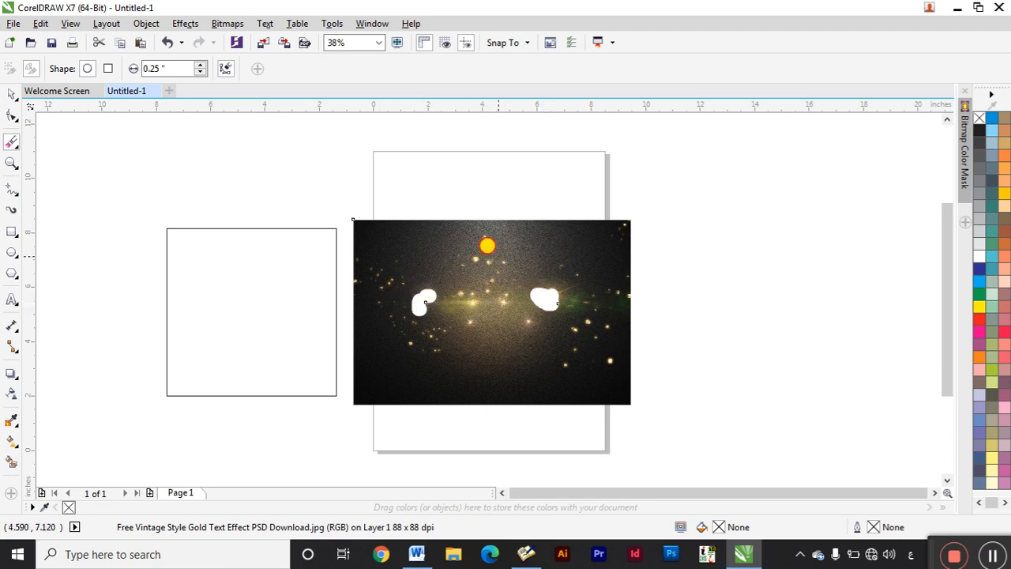
drag(497, 256, 480, 366)
key(ctrl+z)
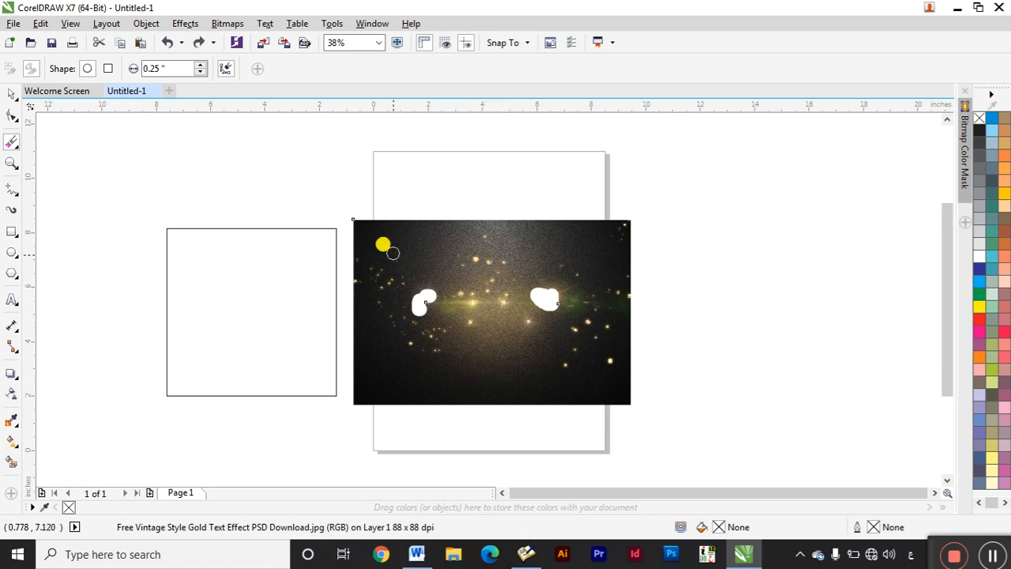
click(616, 387)
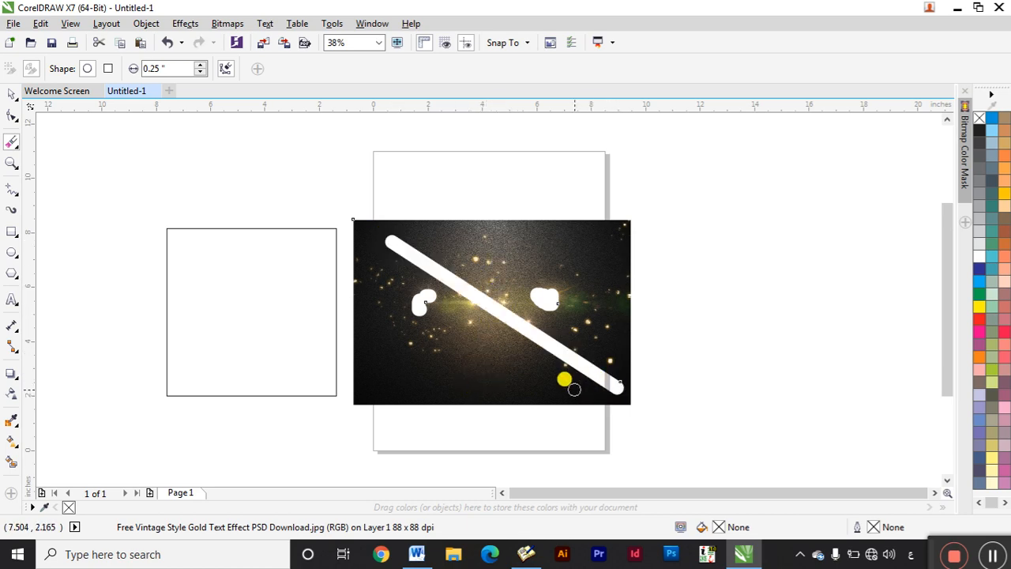
key(ctrl+z)
Erase irregular bites along the image's edges, move the image up and to the right, and undo all changes to it.
mouse_move(326, 341)
mouse_down()
mouse_move(342, 367)
mouse_move(310, 382)
mouse_up()
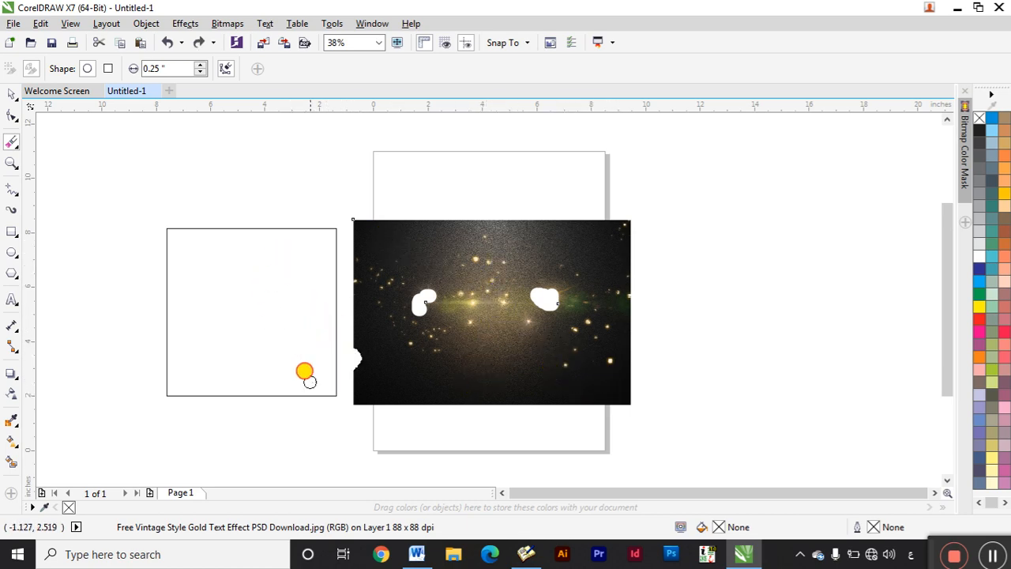
mouse_move(248, 385)
mouse_down()
mouse_move(497, 413)
mouse_move(600, 409)
mouse_move(639, 375)
mouse_up()
mouse_move(628, 318)
mouse_down()
mouse_move(638, 220)
mouse_move(611, 209)
mouse_move(370, 213)
mouse_move(344, 222)
mouse_move(352, 286)
mouse_move(407, 359)
mouse_up()
key(space)
mouse_move(467, 340)
mouse_down()
mouse_move(700, 260)
mouse_move(378, 307)
mouse_move(532, 330)
mouse_up()
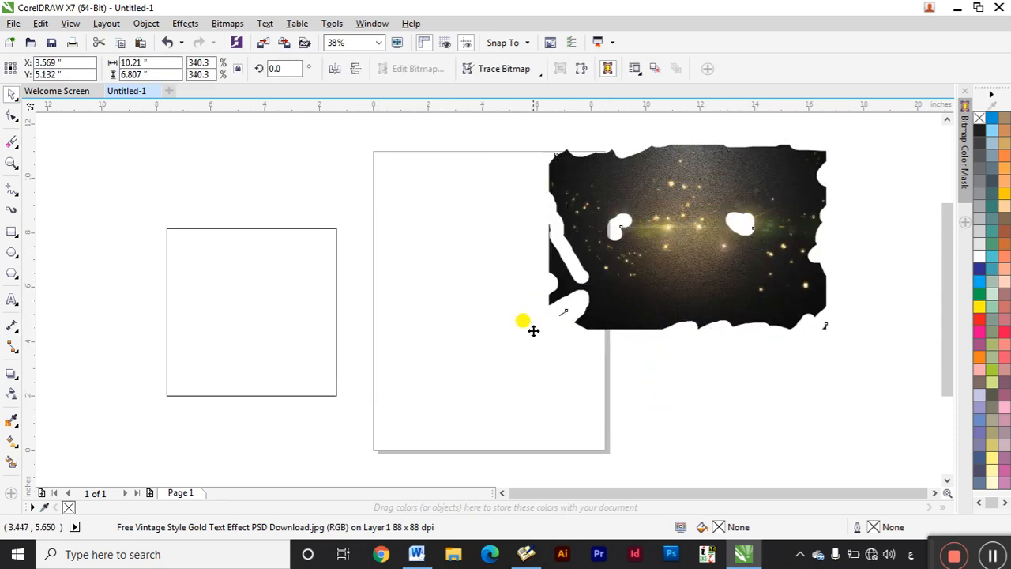
key(ctrl+z)
key(ctrl+z)
key(ctrl+z)
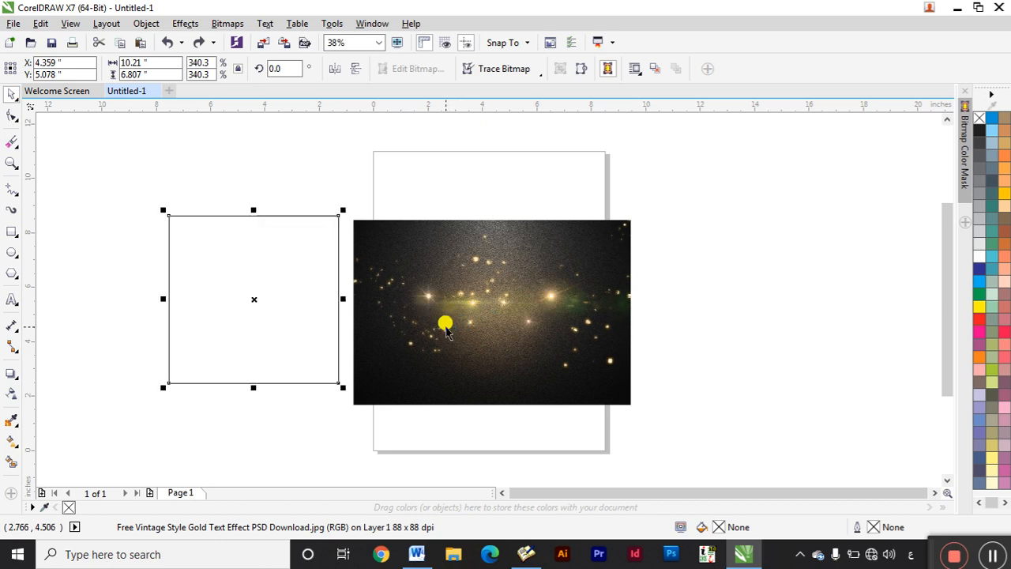
Erase several freehand curved strokes through the rectangle, move the resulting shape, and undo these changes.
key(space)
mouse_move(298, 349)
mouse_down()
mouse_move(258, 389)
mouse_move(186, 389)
mouse_move(179, 308)
mouse_move(212, 275)
mouse_move(185, 209)
mouse_move(244, 239)
mouse_move(336, 356)
mouse_up()
key(space)
mouse_move(247, 326)
mouse_down()
mouse_move(181, 298)
mouse_move(231, 332)
mouse_up()
drag(237, 322, 276, 331)
key(ctrl+z)
key(ctrl+z)
key(ctrl+z)
key(ctrl+z)
key(ctrl+z)
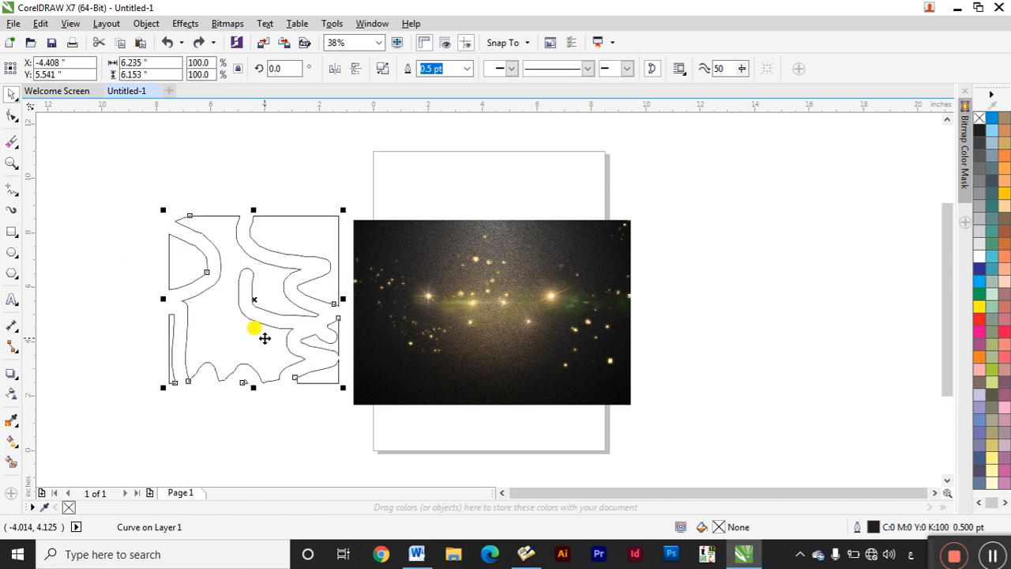
key(ctrl+shift+z)
Erase a wavy diagonal stroke from the rectangle's upper edge to its lower-left corner with the Eraser, and undo it.
key(x)
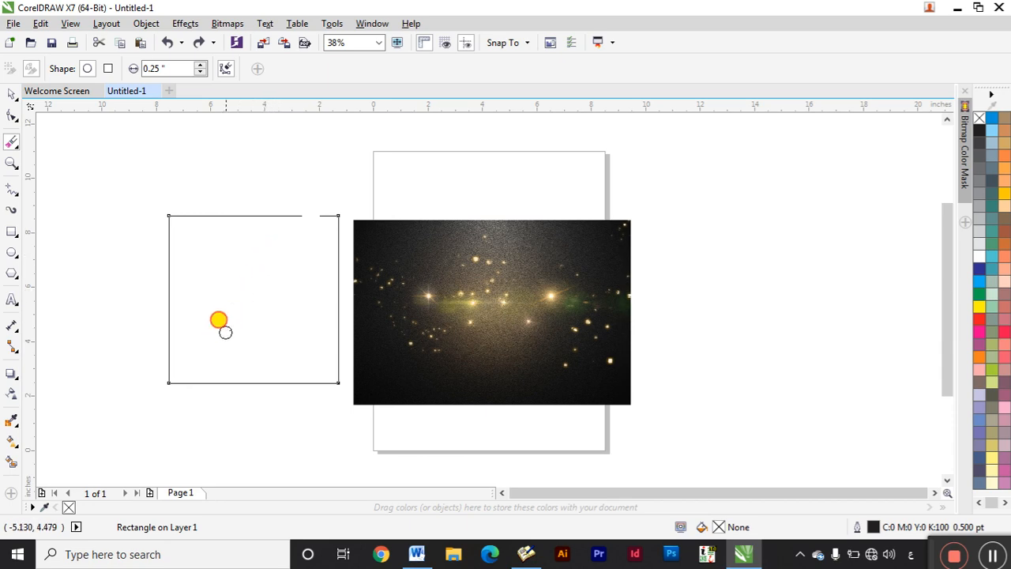
drag(165, 406, 183, 408)
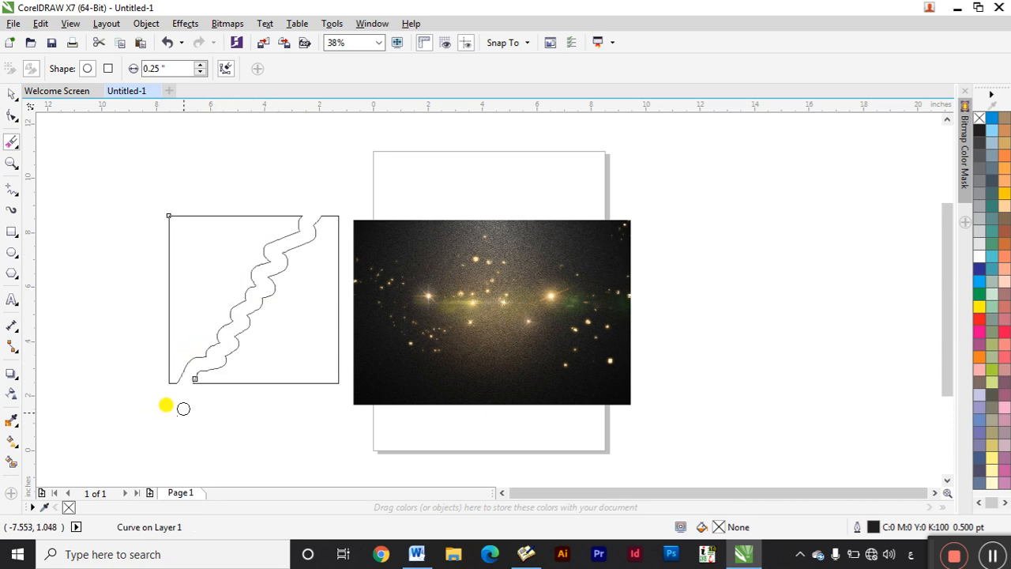
key(space)
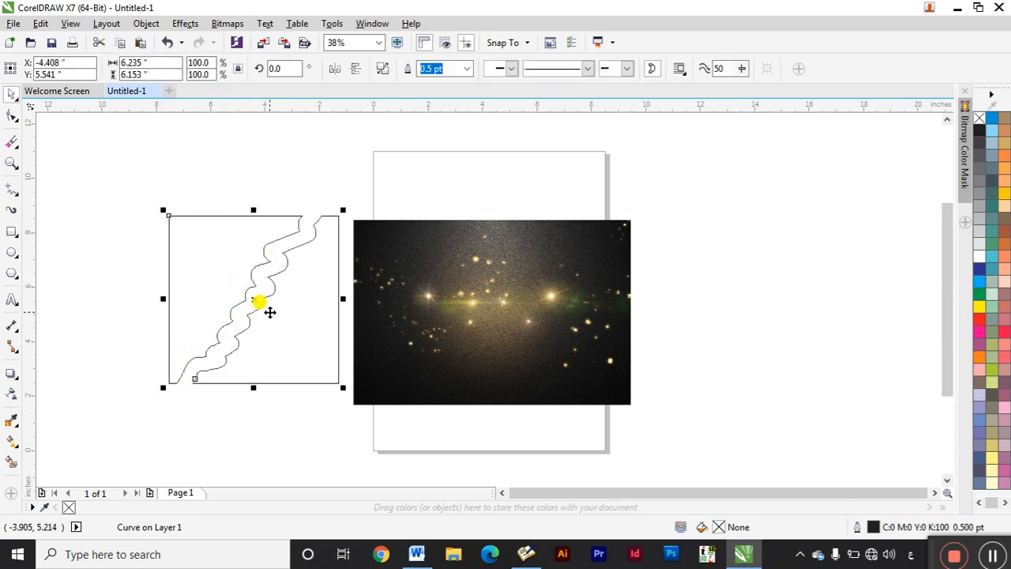
key(ctrl+z)
key(space)
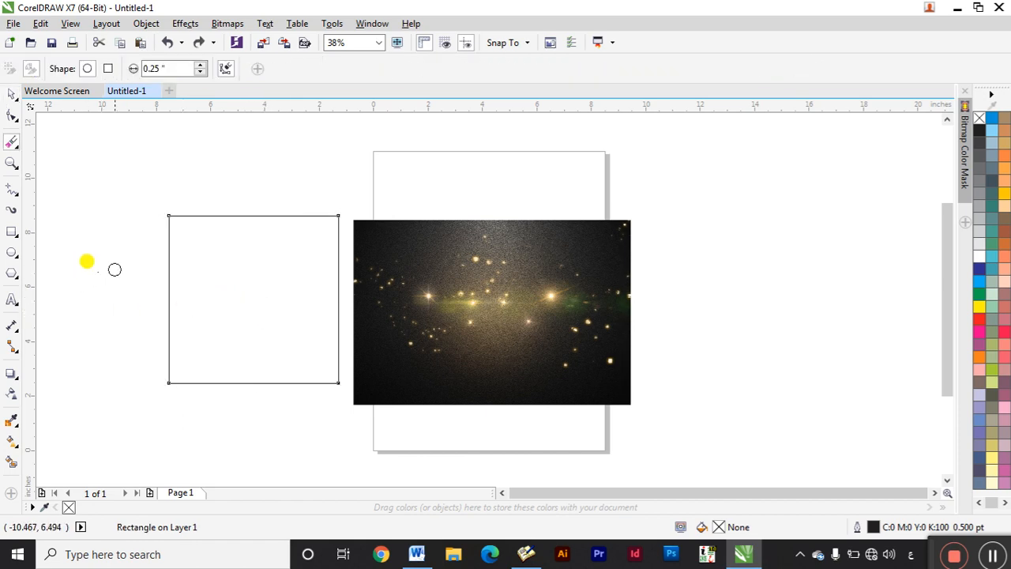
key(space)
Try the Pan tool, and use the Zoom tool to magnify the image's upper-left corner and the bright star on its right side.
click(11, 163)
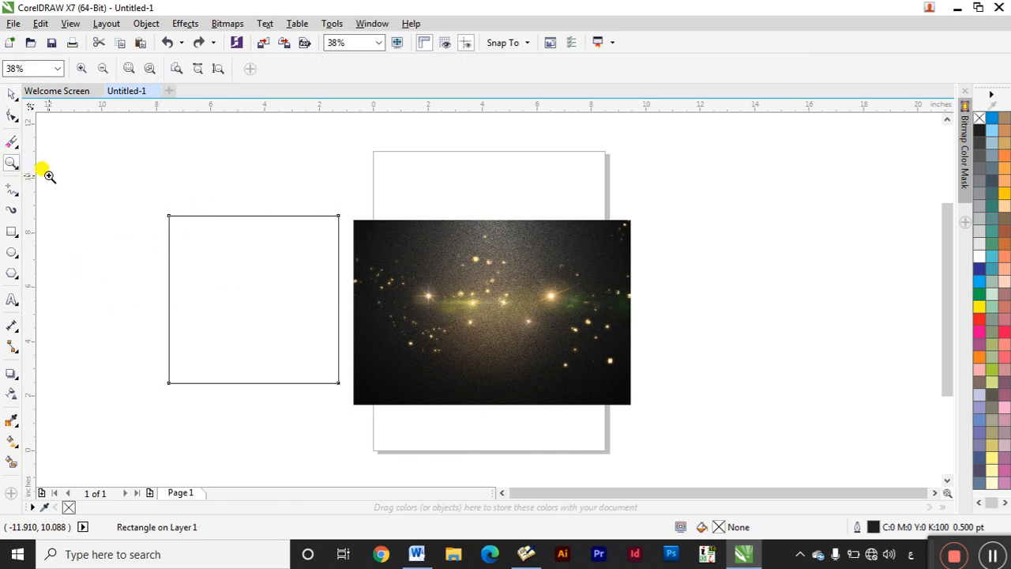
click(21, 170)
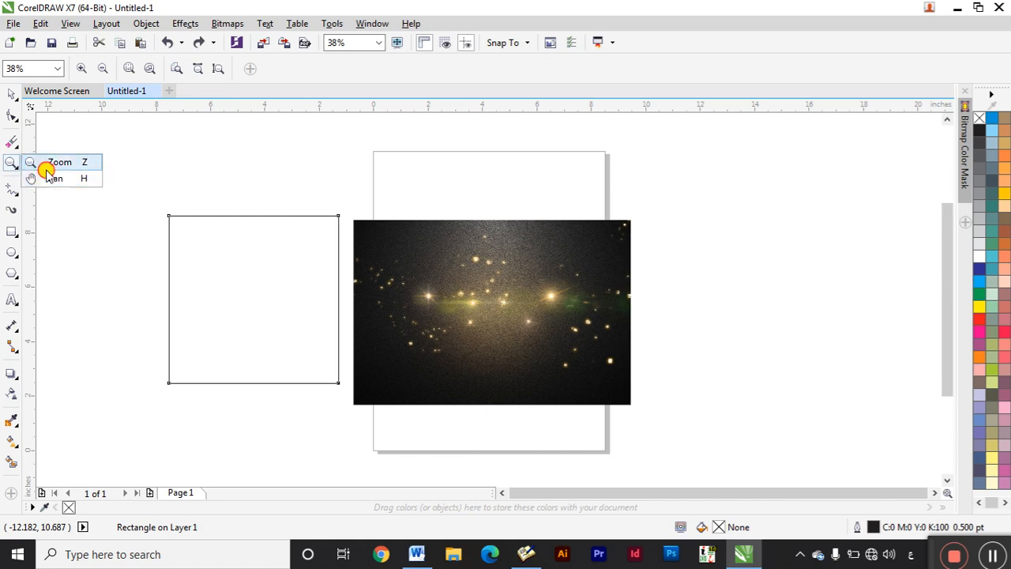
click(87, 180)
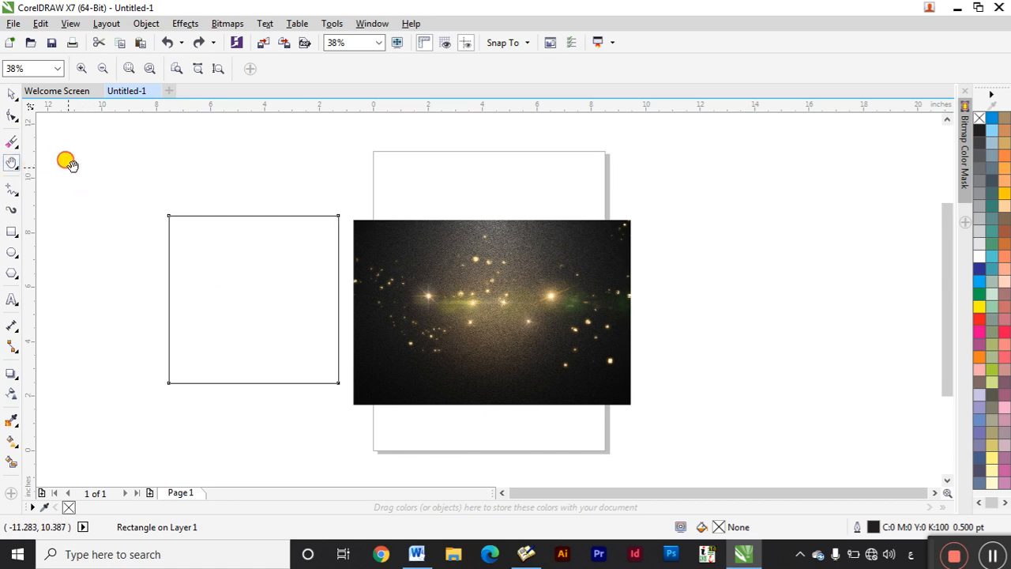
click(21, 171)
click(79, 162)
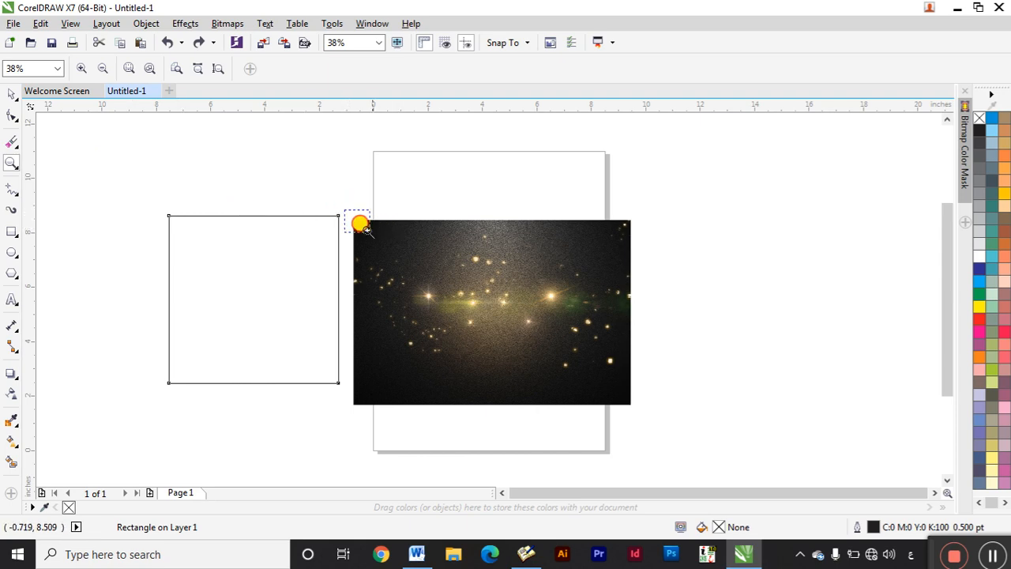
drag(363, 227, 390, 269)
scroll(430, 249, down, 3)
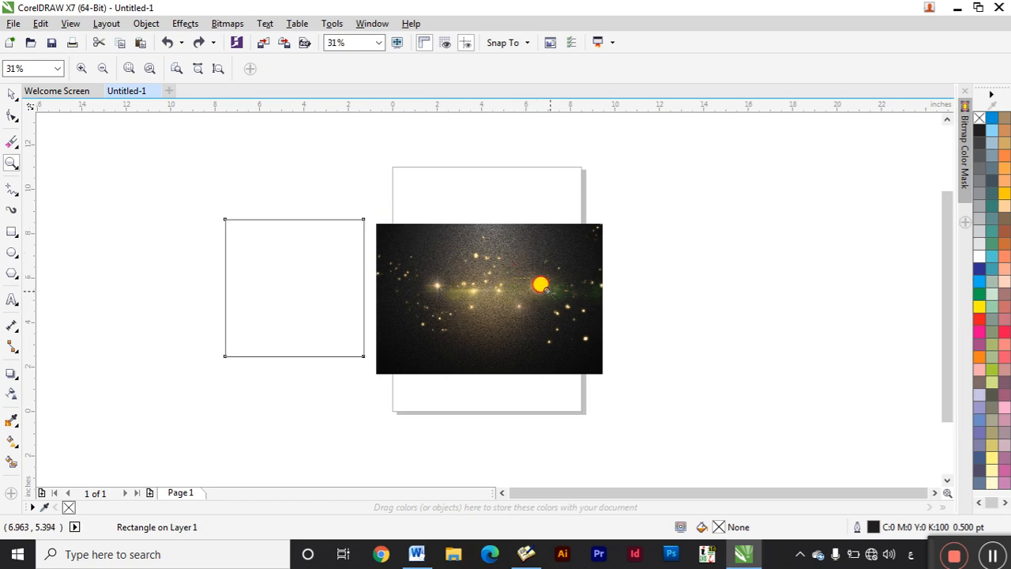
drag(545, 289, 553, 297)
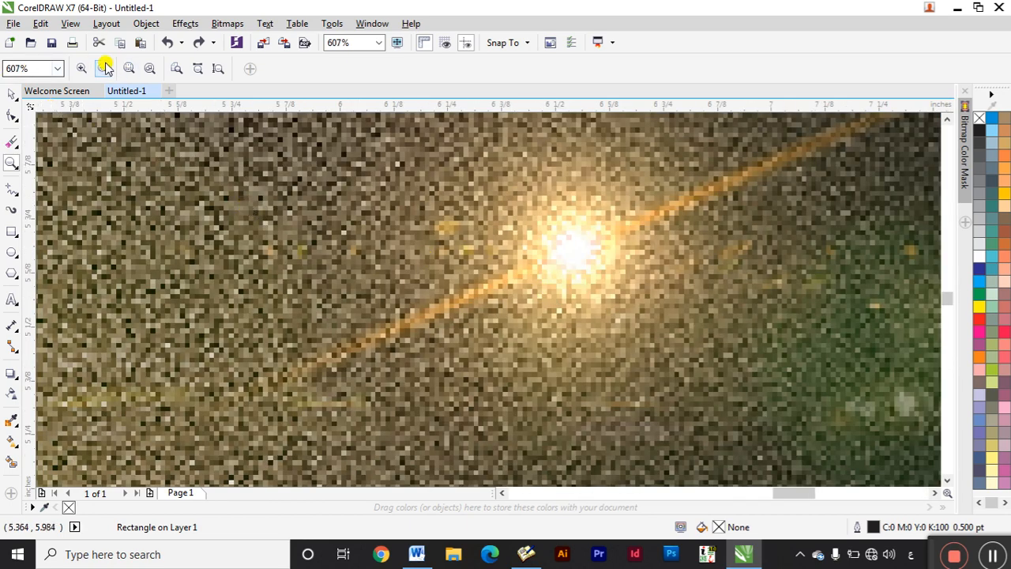
Fit the page width, the page height, and all objects in view one after another.
click(197, 69)
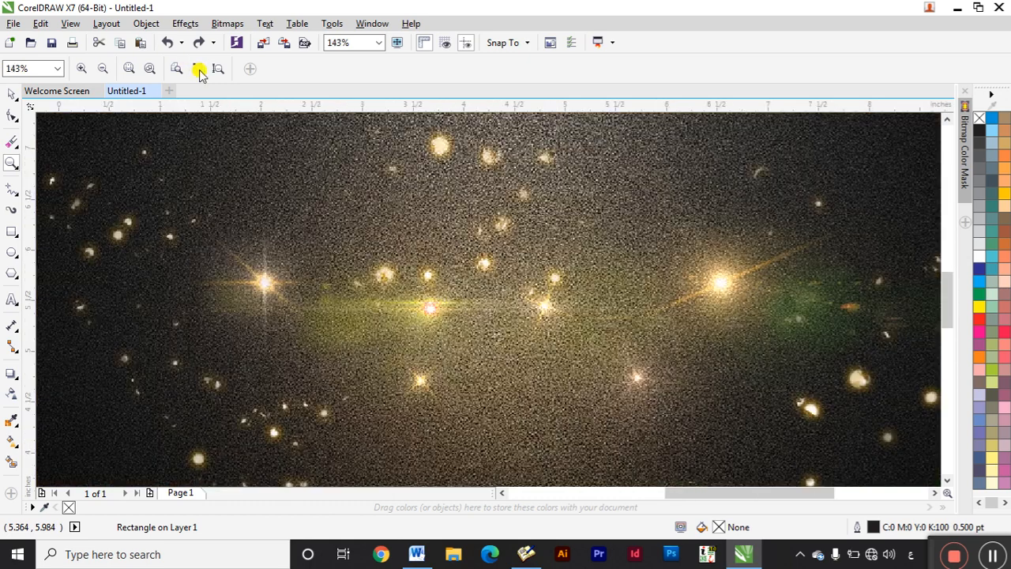
click(219, 69)
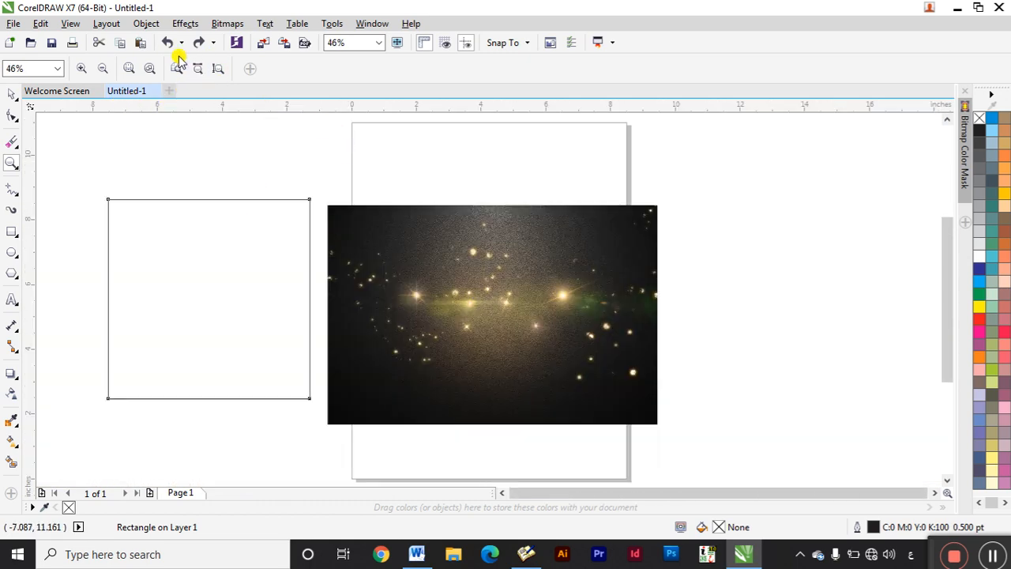
shift+click(245, 142)
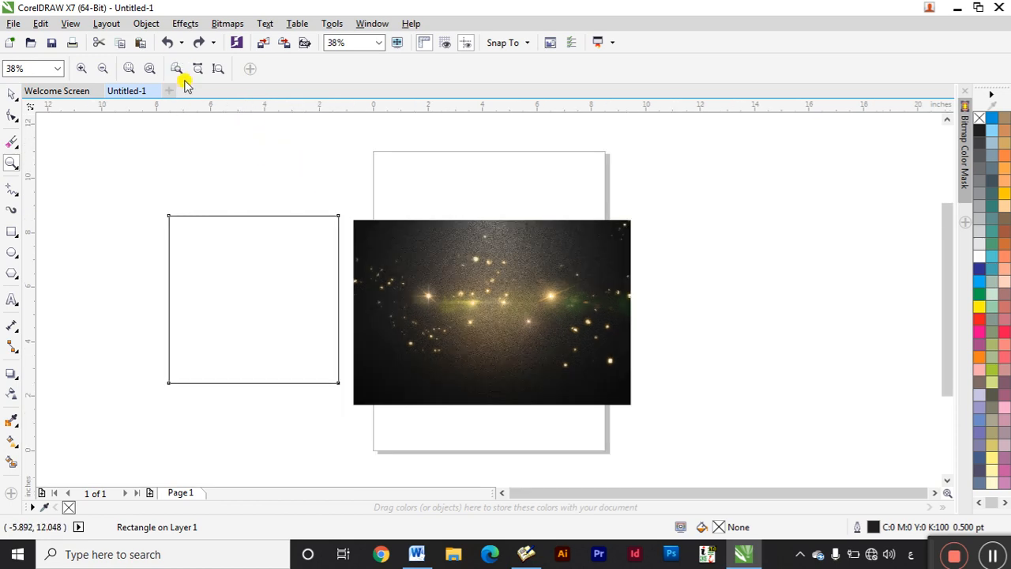
click(151, 68)
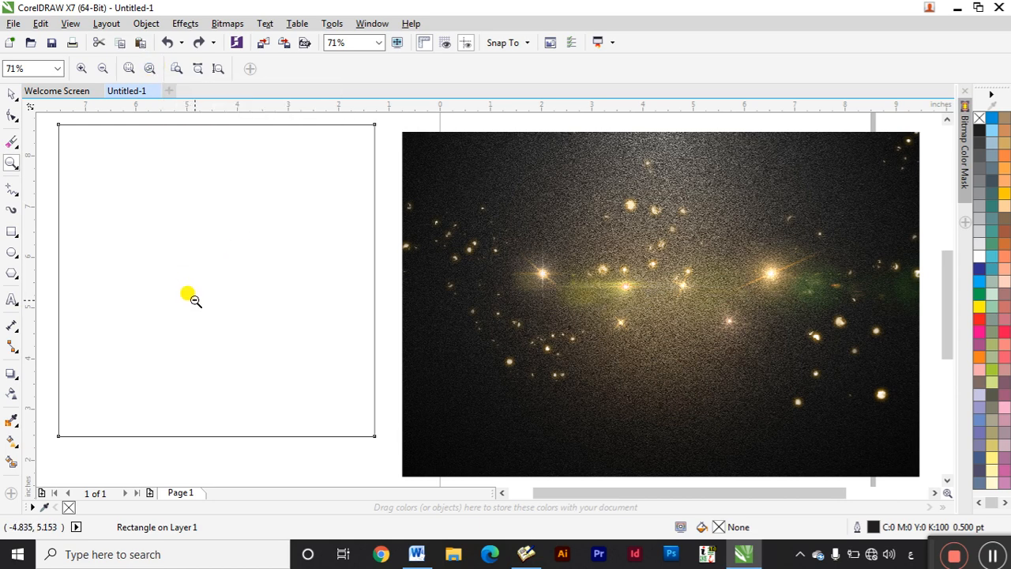
Fit the whole page and all objects in view again, and magnify the upper part of the rectangle.
scroll(190, 292, up, 1)
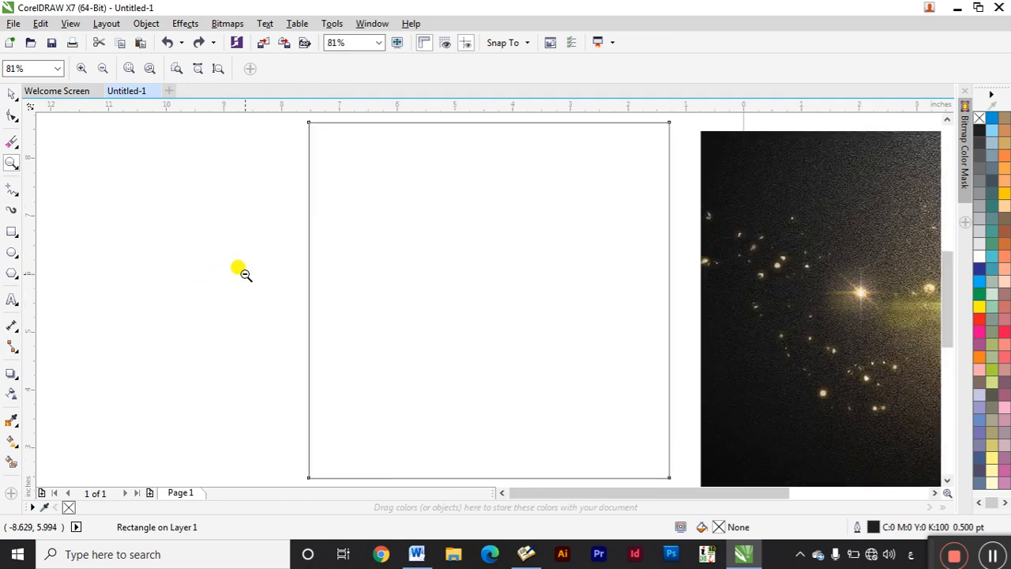
key(shift+F4)
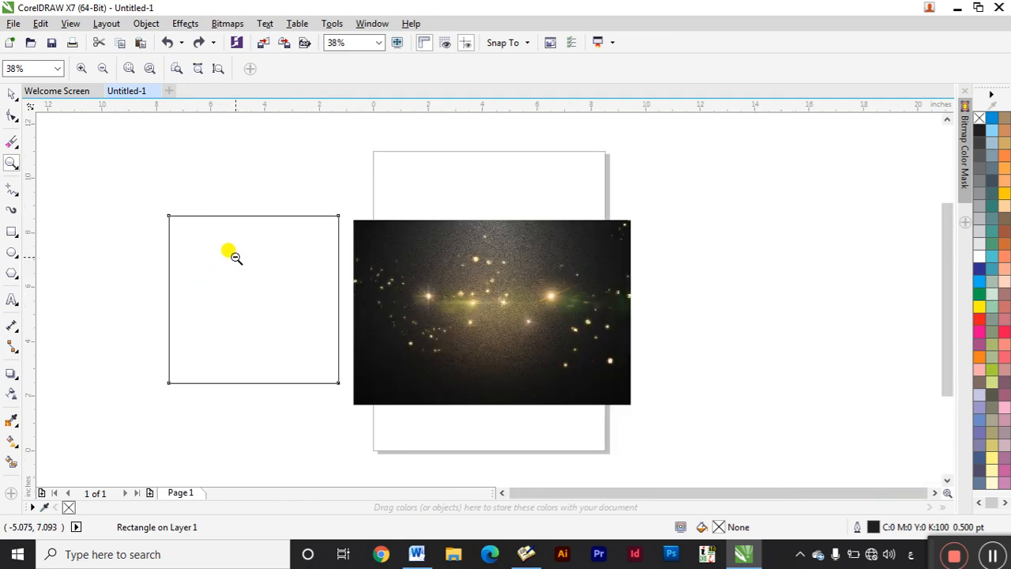
key(F4)
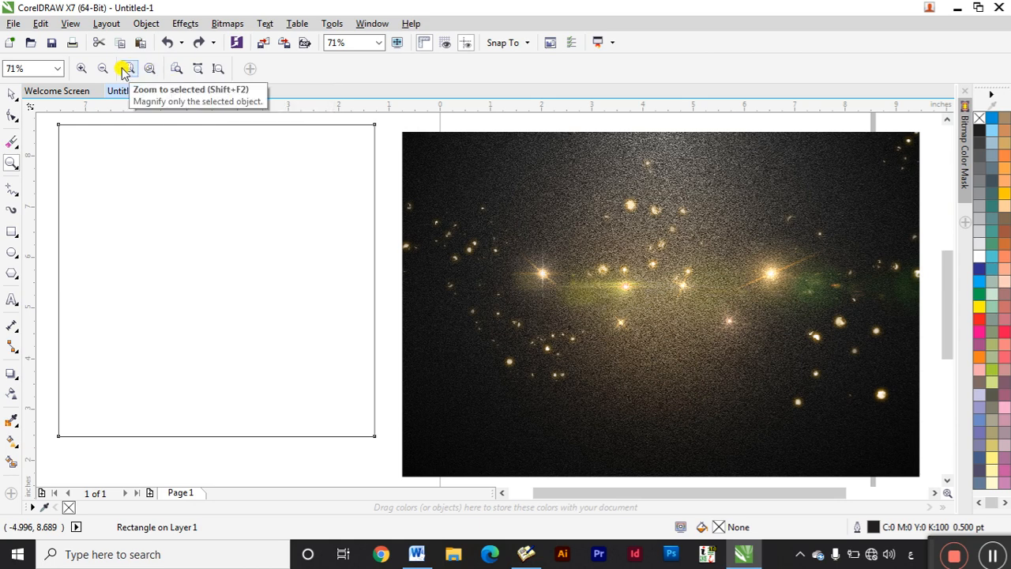
click(195, 204)
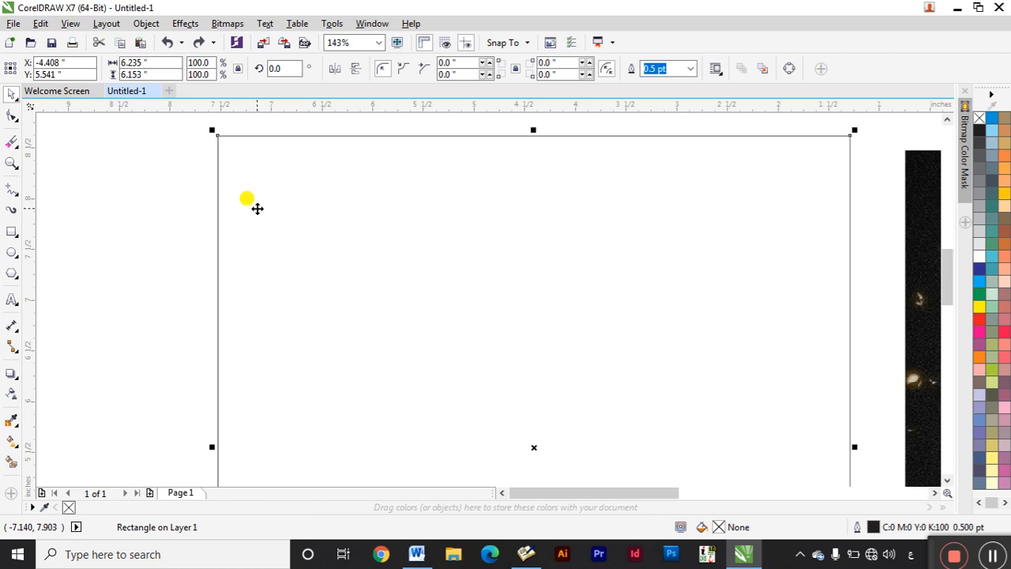
Zoom to the selected rectangle, select the image, and zoom to the image as well.
key(shift+F2)
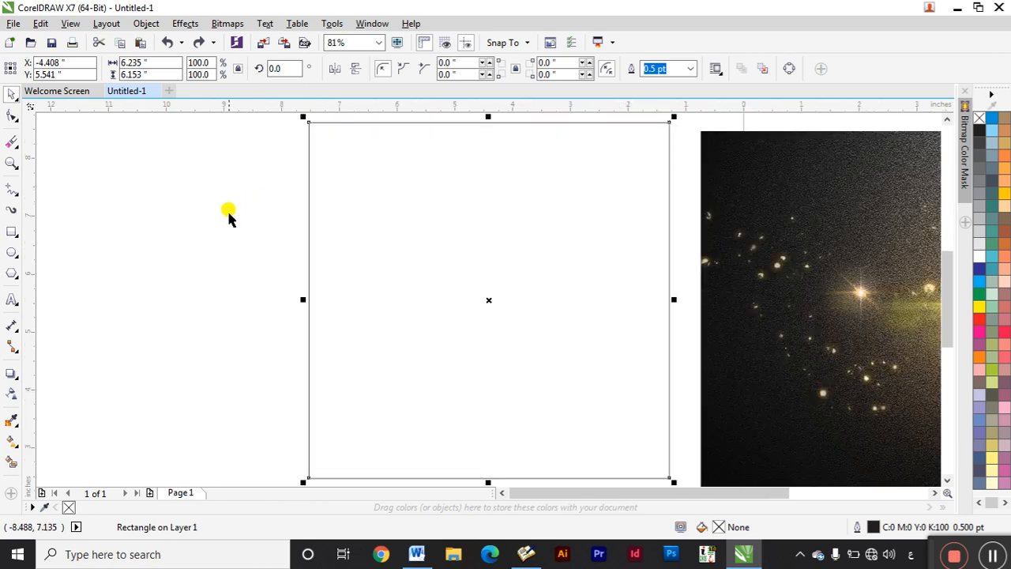
click(226, 214)
click(713, 246)
key(shift+F2)
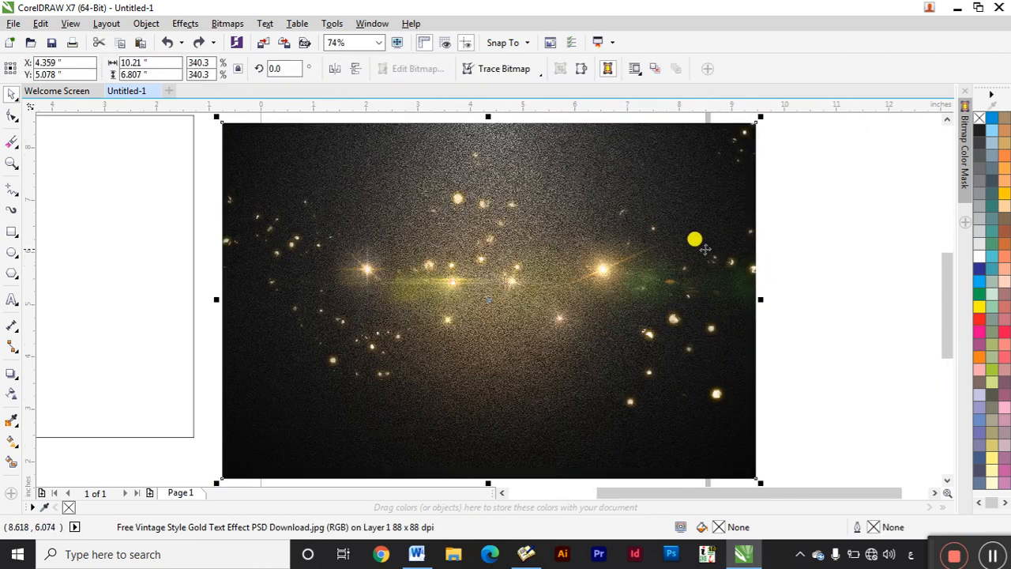
click(777, 217)
Use the Zoom tool to zoom the view out and in repeatedly around the image and the rectangle.
click(11, 162)
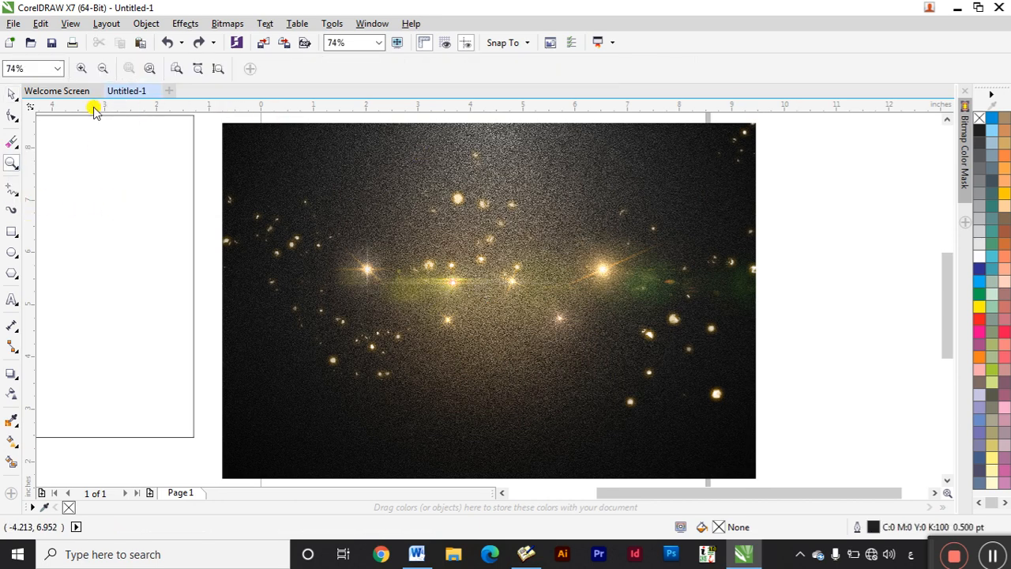
click(101, 70)
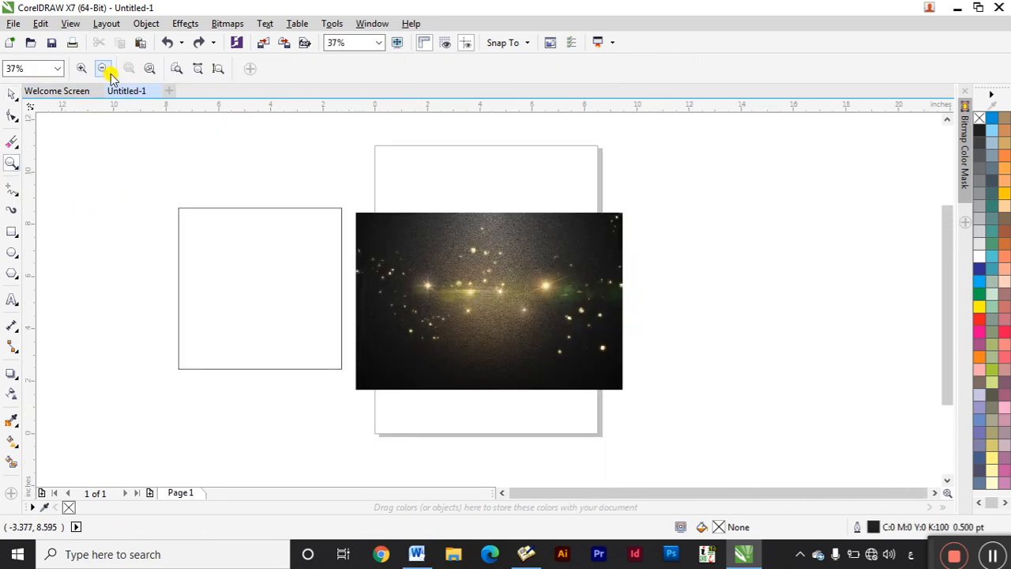
click(103, 71)
click(85, 68)
click(86, 68)
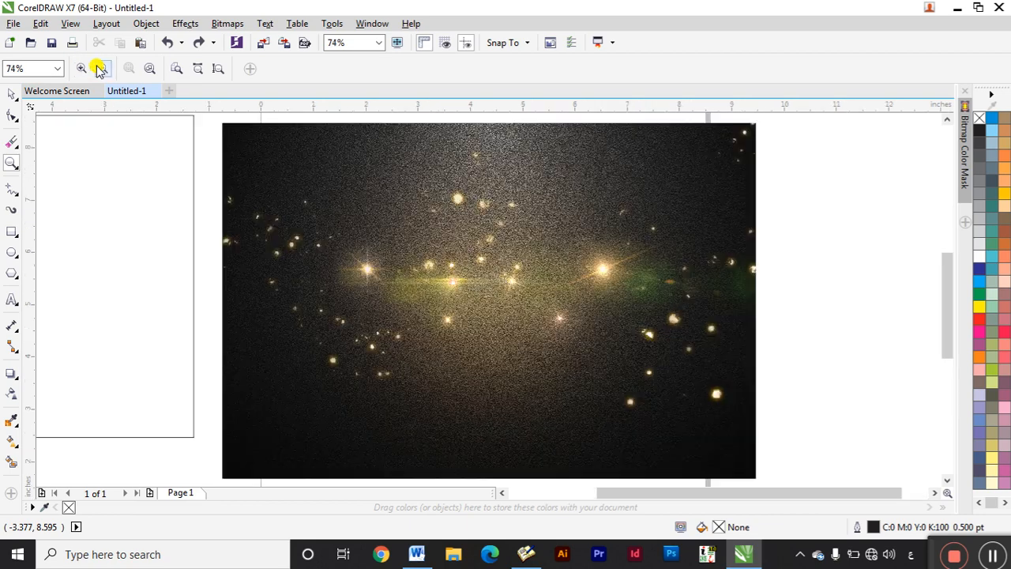
click(103, 69)
click(103, 69)
click(85, 68)
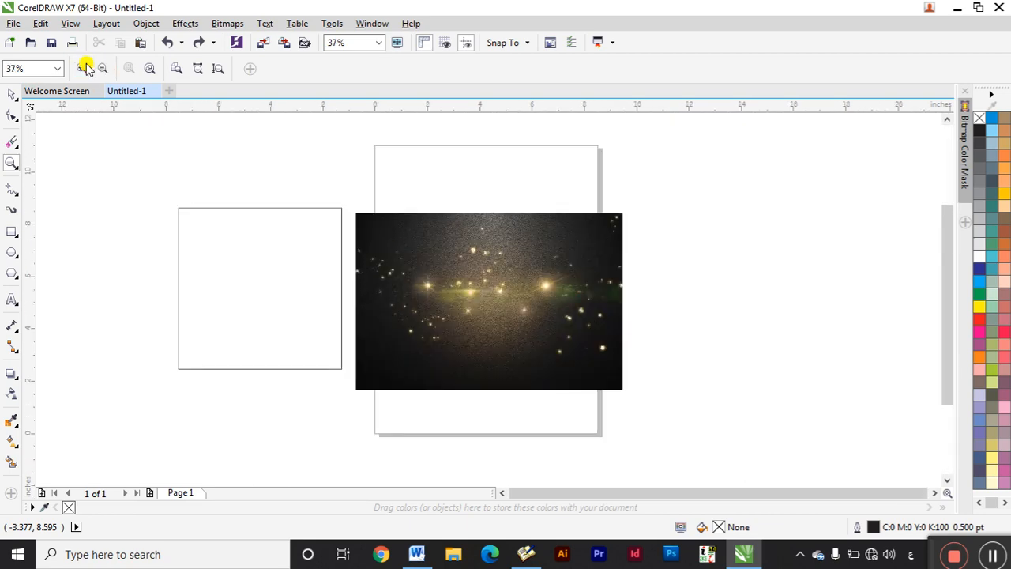
click(102, 70)
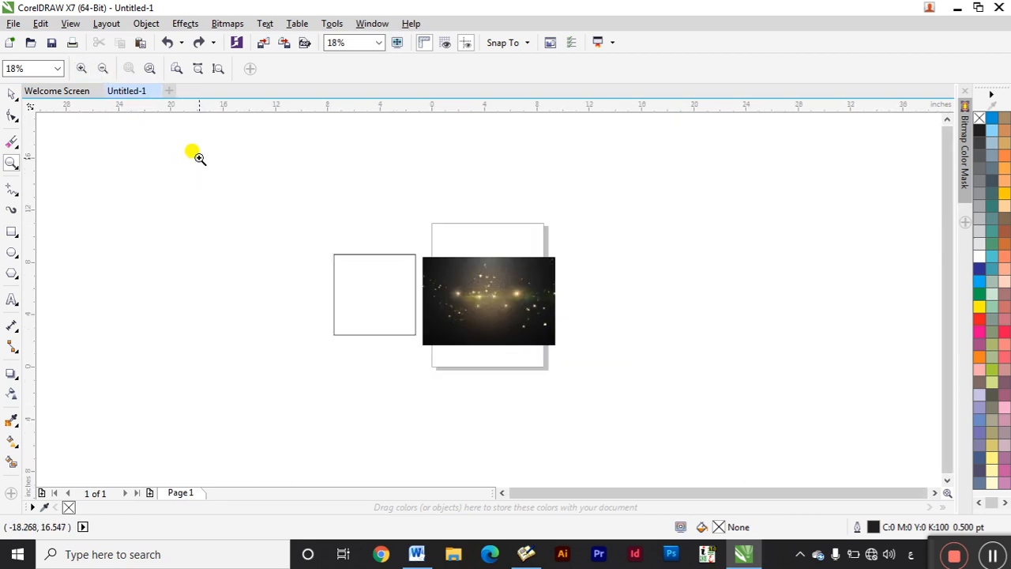
Magnify the central part of the image with the Zoom tool, and fit all objects in view again.
click(84, 68)
drag(411, 234, 622, 273)
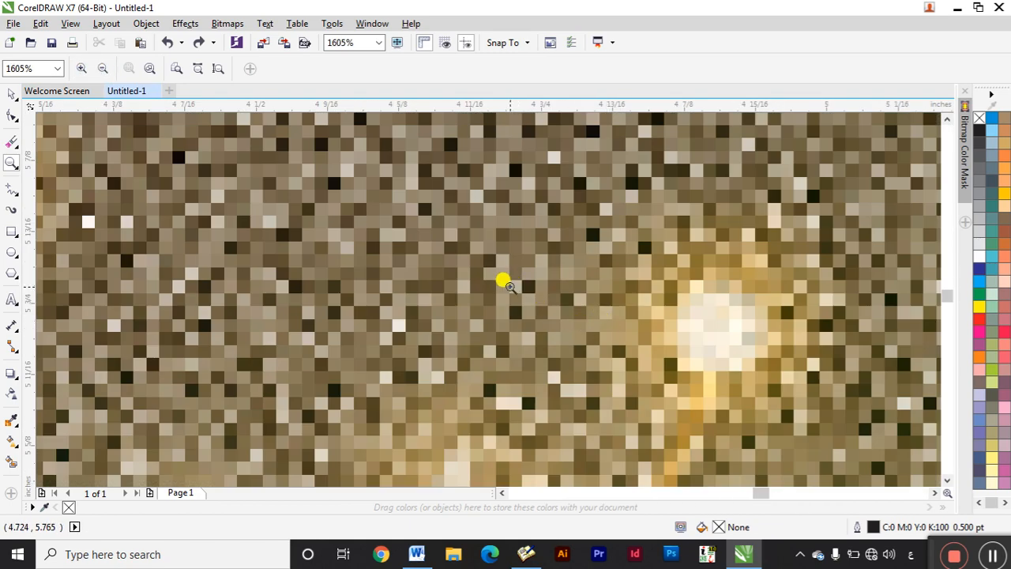
key(space)
key(F4)
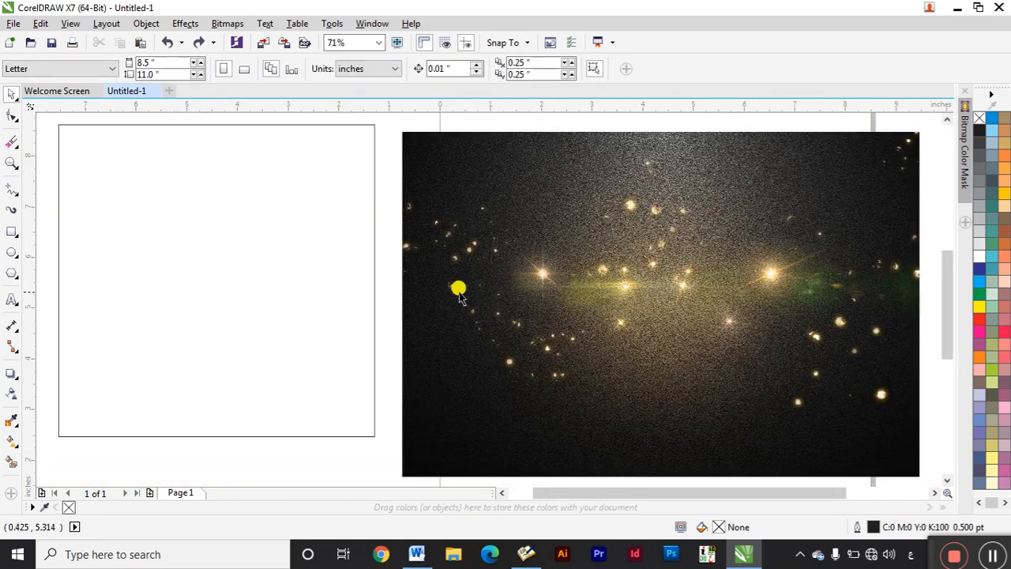
Draw a closed wavy Freehand shape about 4.97 by 3.38 in inside the rectangle's upper half, and undo it.
click(16, 200)
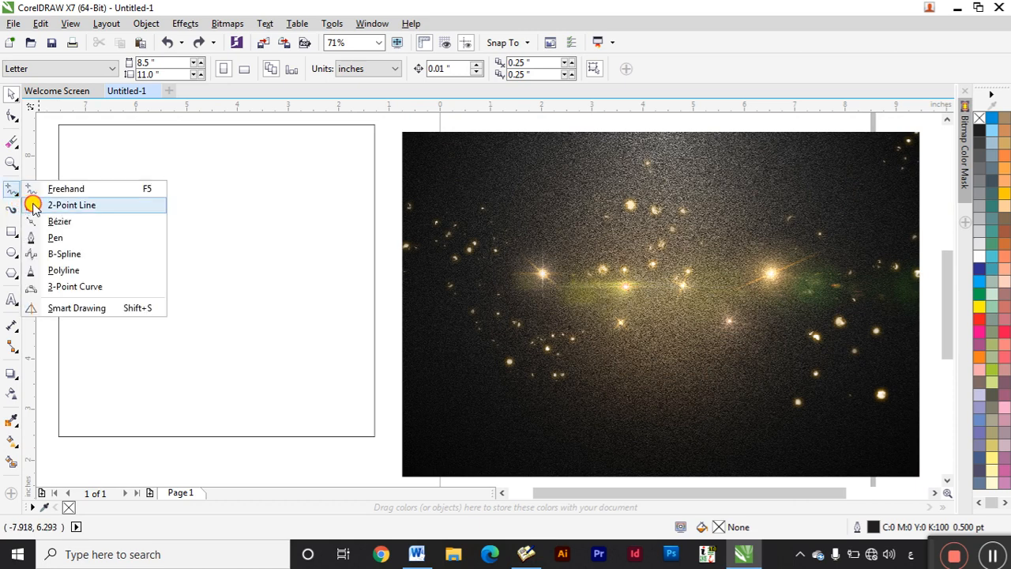
click(95, 187)
mouse_move(75, 170)
mouse_down()
mouse_move(112, 195)
mouse_move(171, 214)
mouse_move(205, 261)
mouse_move(296, 327)
mouse_move(314, 319)
mouse_move(296, 257)
mouse_move(232, 186)
mouse_move(165, 163)
mouse_move(70, 159)
mouse_up()
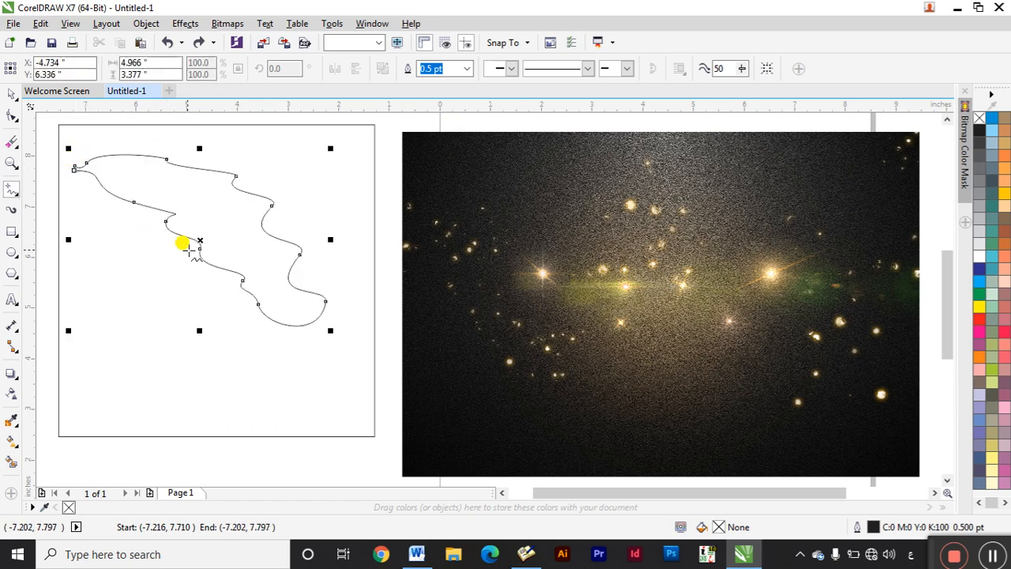
key(space)
drag(225, 257, 256, 261)
key(ctrl+z)
key(ctrl+z)
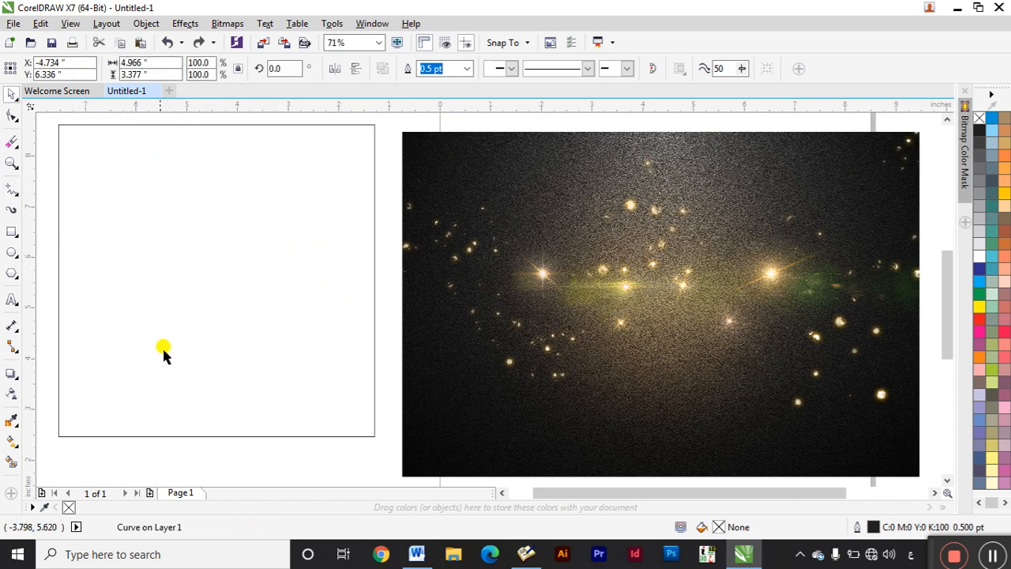
Draw two wavy Freehand curves across the rectangle, one about 6.05 in wide near the lower edge and one about 6.15 in wide through the middle.
key(space)
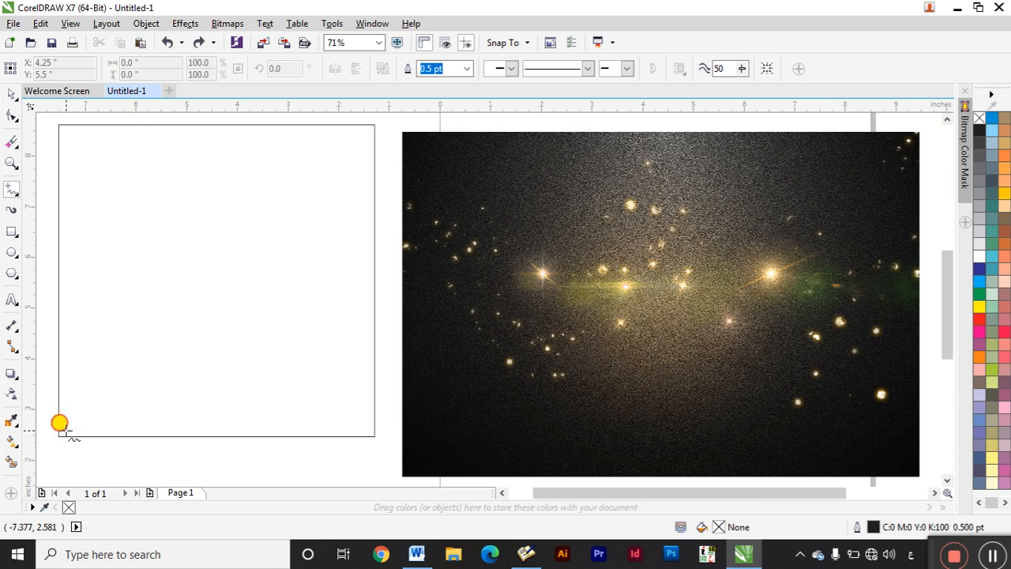
mouse_move(60, 423)
mouse_down()
mouse_move(104, 414)
mouse_move(115, 432)
mouse_move(156, 408)
mouse_move(175, 428)
mouse_move(208, 416)
mouse_move(230, 430)
mouse_move(255, 402)
mouse_move(301, 386)
mouse_move(342, 396)
mouse_move(347, 419)
mouse_move(371, 421)
mouse_up()
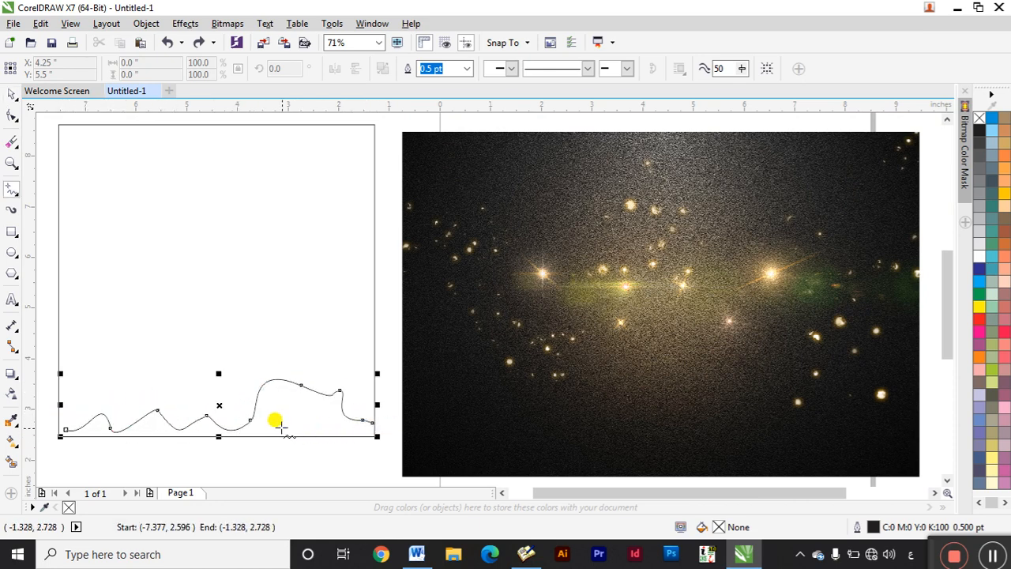
key(space)
key(space)
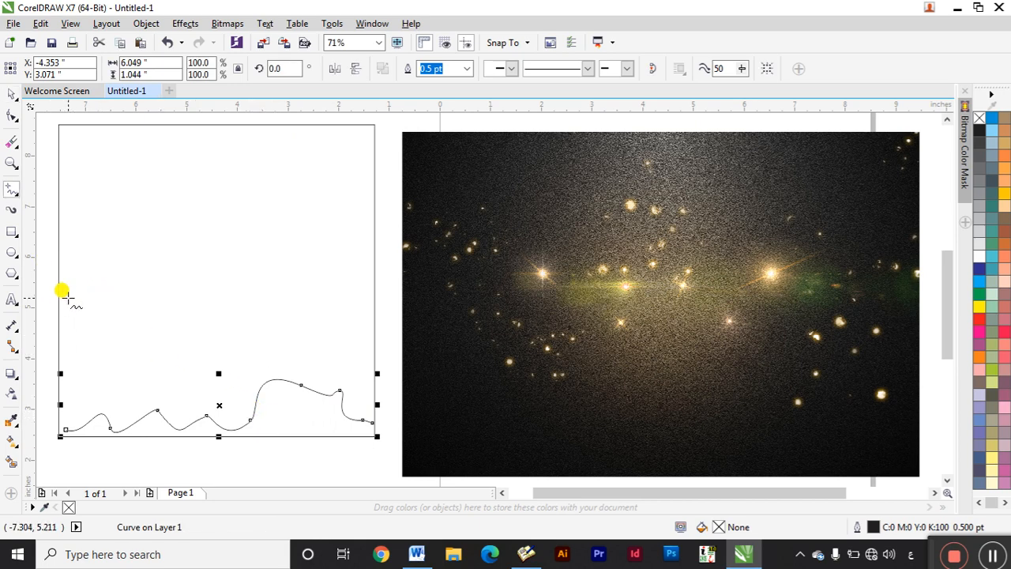
mouse_move(59, 309)
mouse_down()
mouse_move(214, 240)
mouse_move(220, 264)
mouse_move(259, 283)
mouse_move(267, 257)
mouse_move(300, 256)
mouse_move(371, 285)
mouse_up()
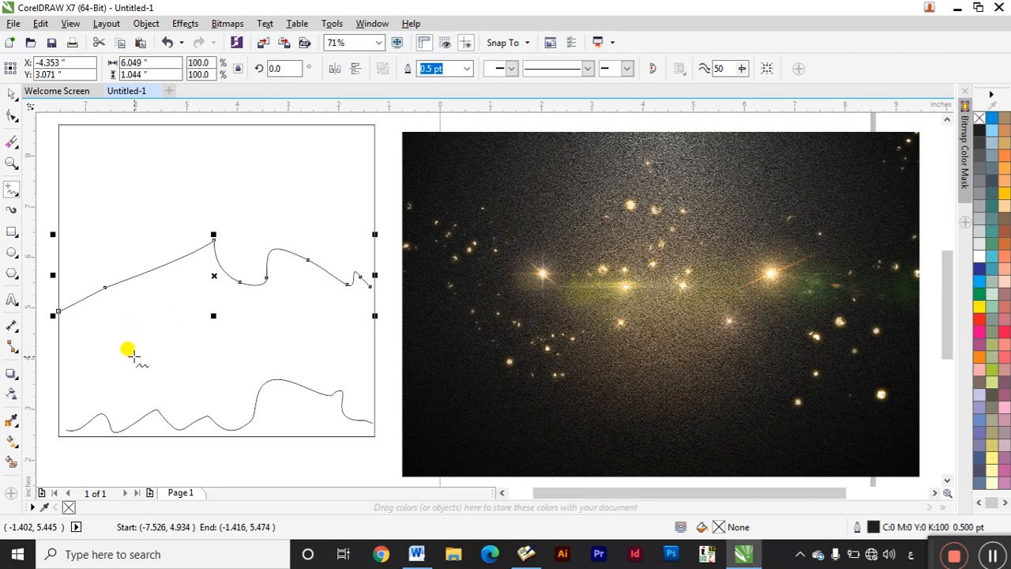
Draw a straight Freehand line about 1.17 in long across the rectangle's right edge, and delete it.
click(408, 350)
click(348, 345)
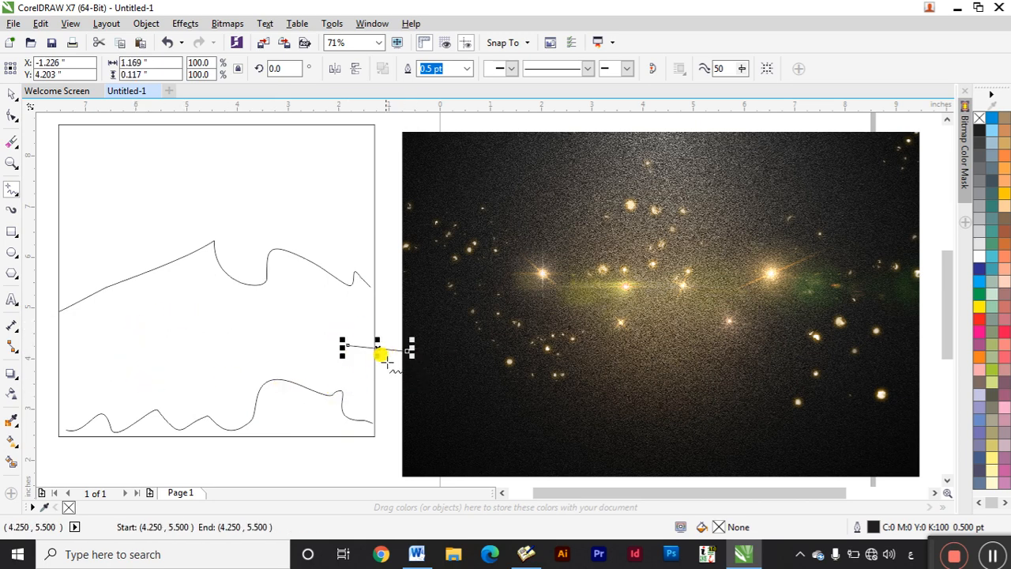
key(Delete)
key(space)
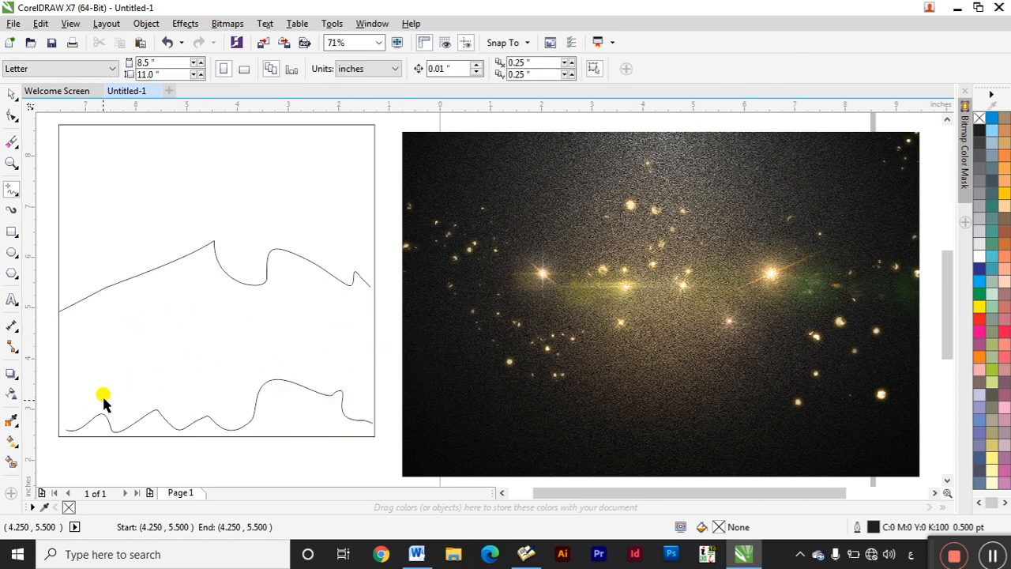
click(85, 420)
click(144, 274)
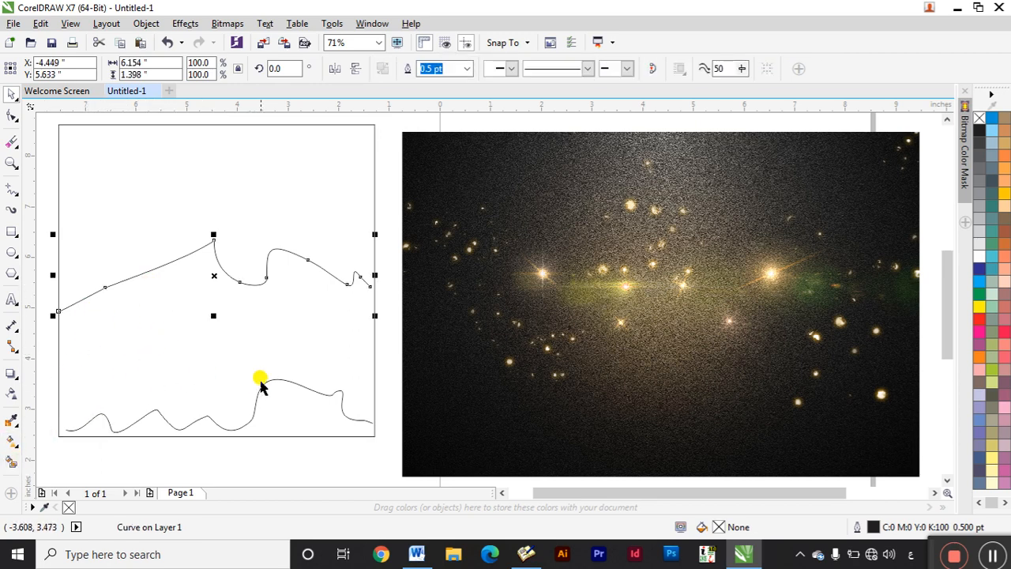
Draw a horizontal 2-Point Line about 7.9 in long across the rectangle's upper part, and shift it left to overhang both sides.
click(21, 201)
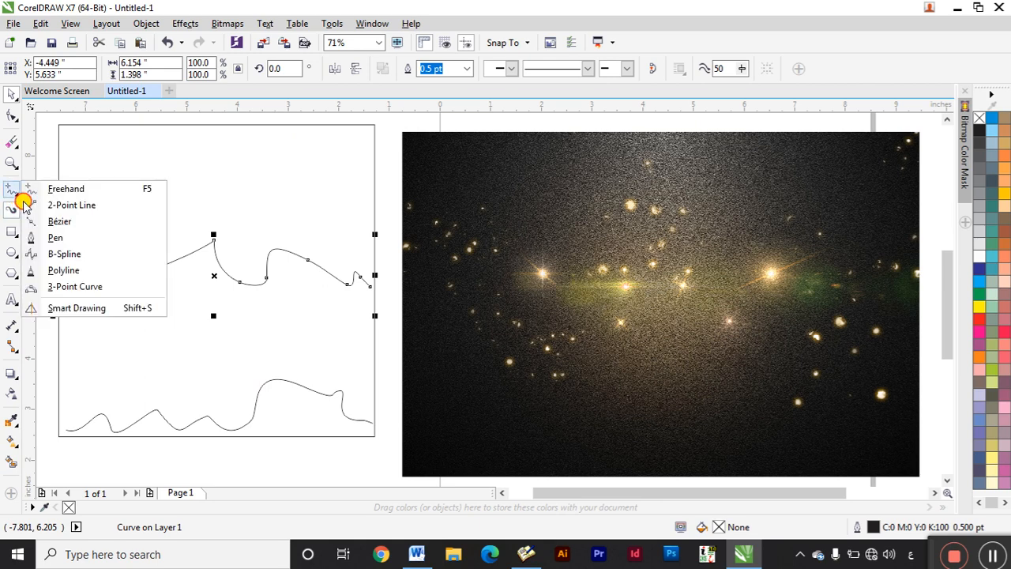
click(89, 204)
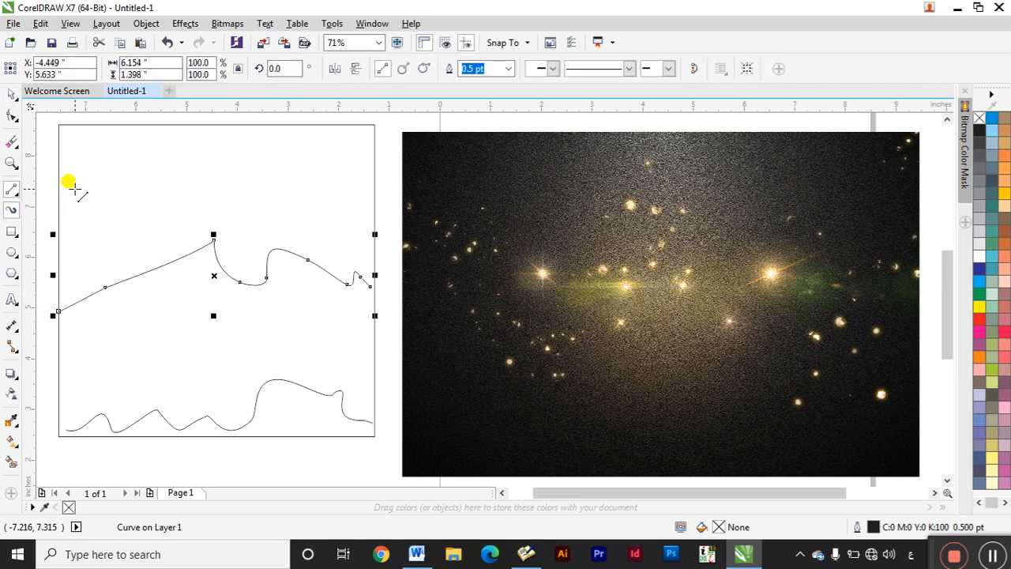
drag(75, 188, 546, 248)
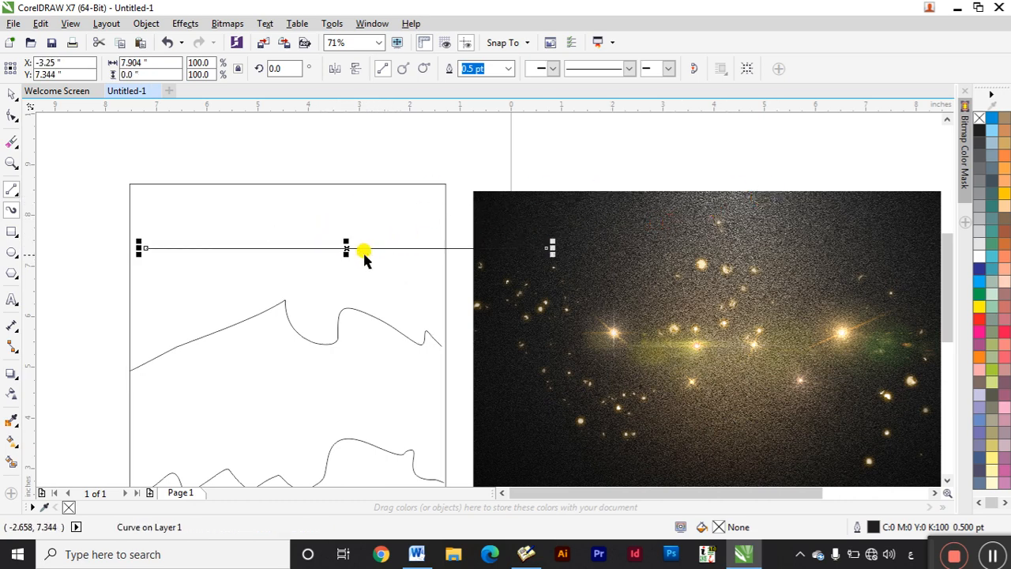
drag(345, 247, 288, 247)
click(290, 251)
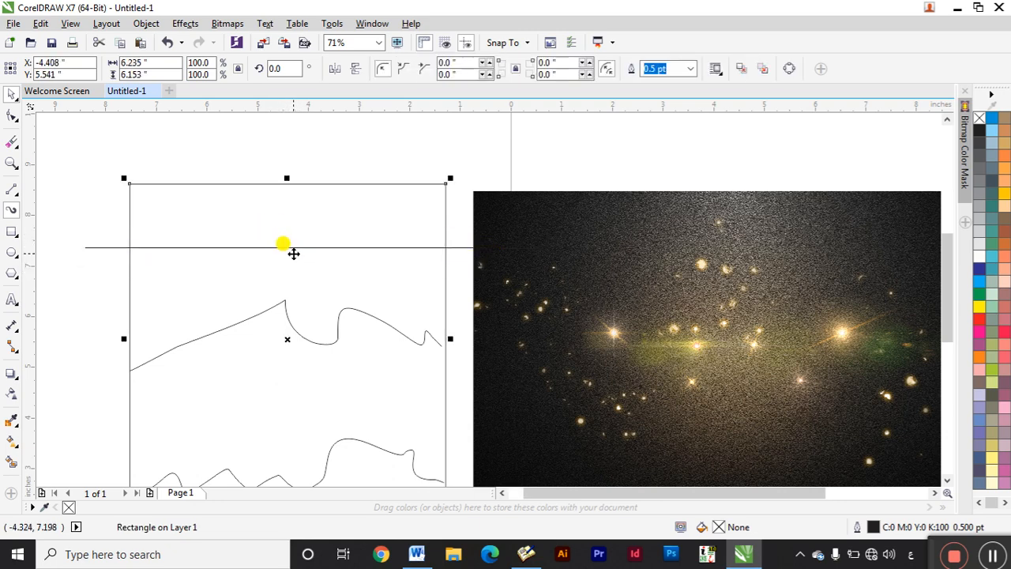
Convert the line to a curve, bend its right half upward and its left half downward into a wave, and move it slightly down.
double_click(292, 247)
click(207, 69)
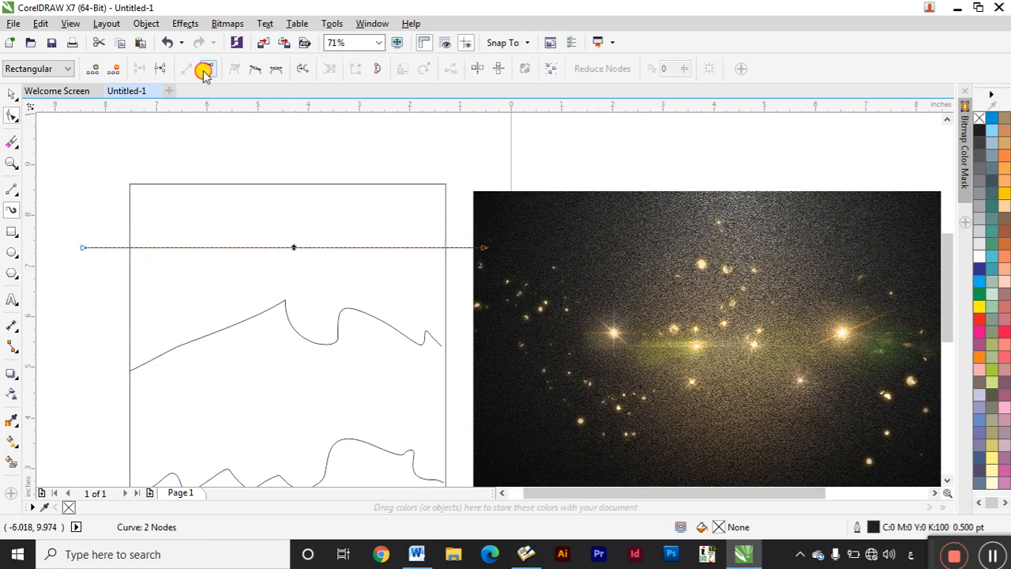
drag(346, 246, 356, 151)
drag(214, 251, 158, 293)
key(space)
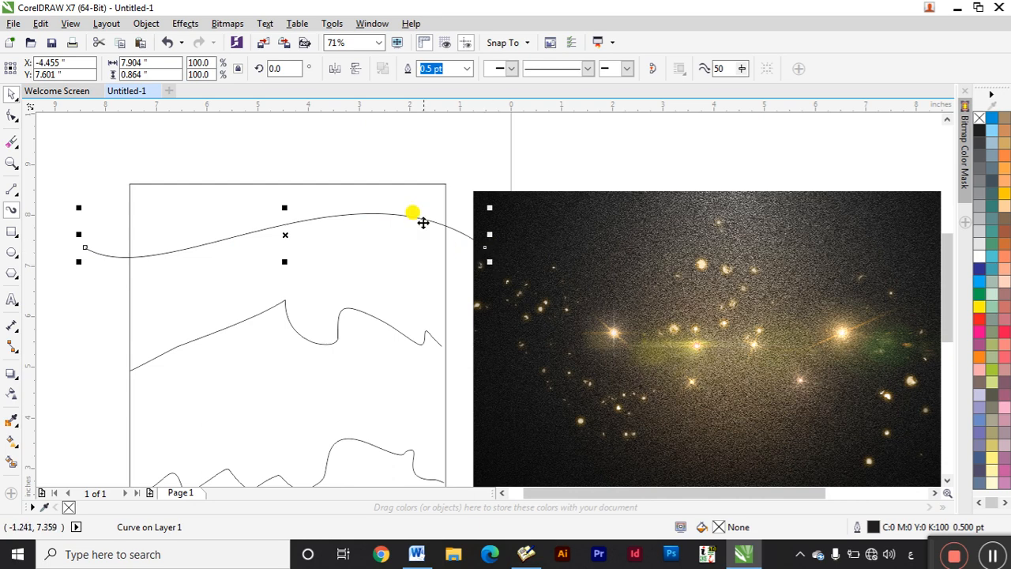
drag(424, 223, 419, 233)
key(Escape)
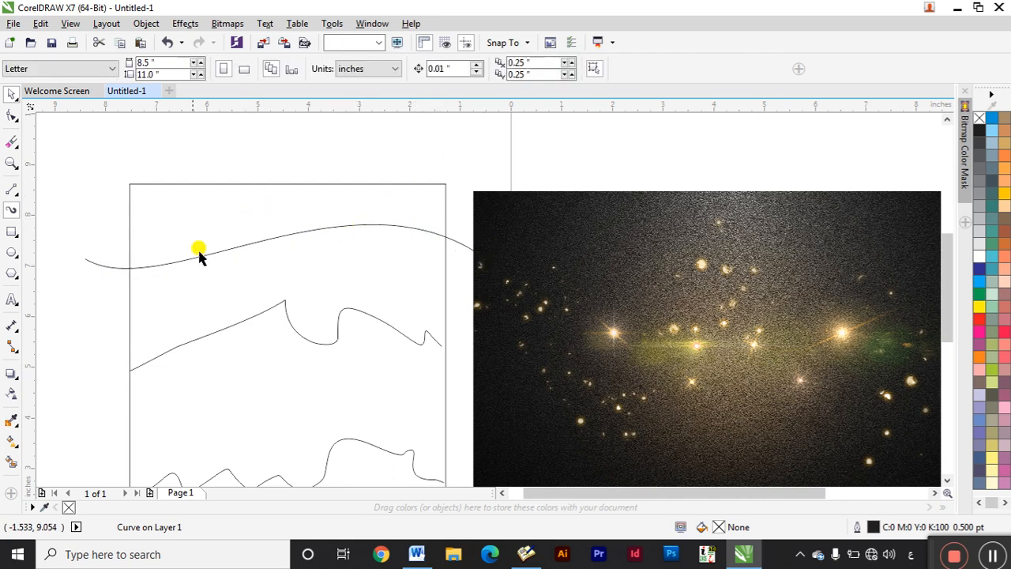
Delete the two freehand curves in the middle and lower part of the rectangle.
scroll(136, 312, down, 2)
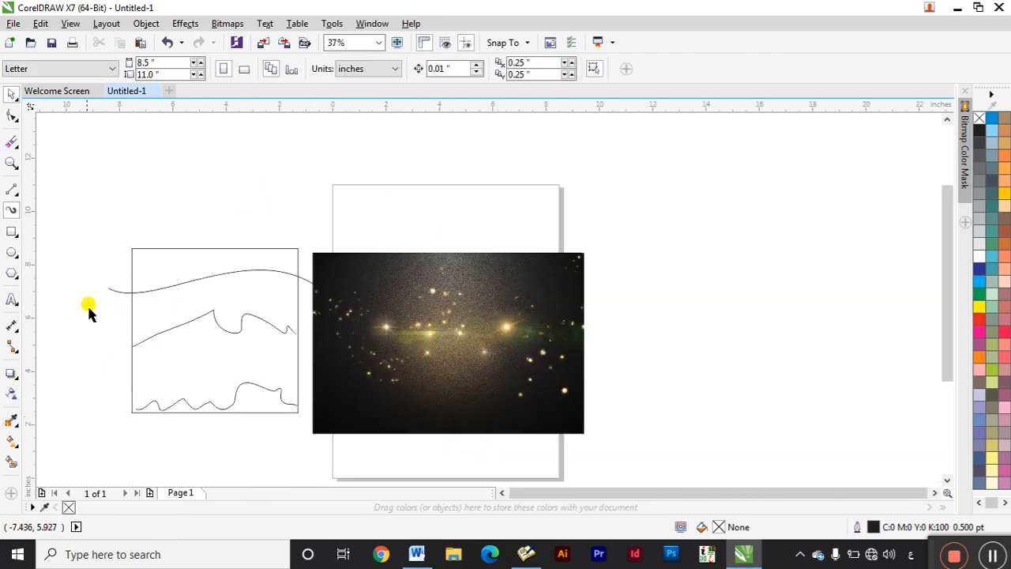
drag(88, 309, 344, 429)
key(Delete)
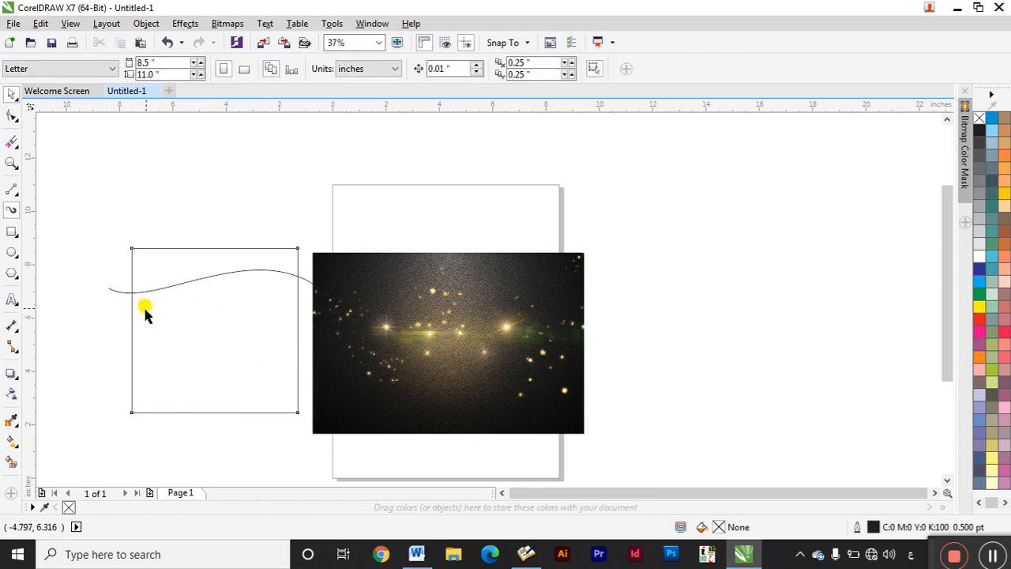
click(136, 307)
click(82, 306)
Fill the rectangle's area above the wavy curve in blue-grey with Smart Fill, and place a vertically mirrored copy below it.
click(10, 462)
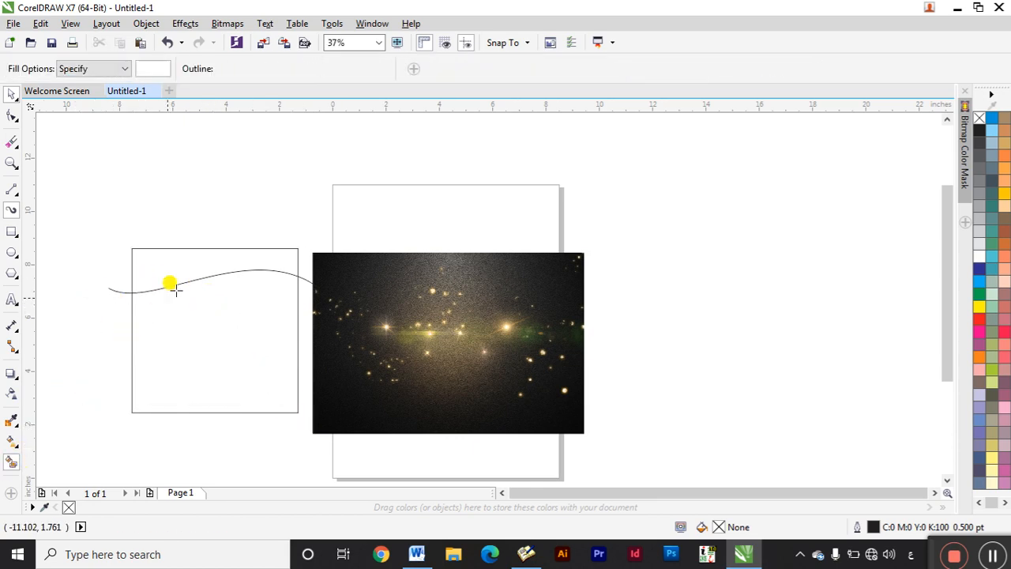
click(189, 264)
drag(214, 242, 213, 311)
right_click(213, 312)
Align the mirrored wave shape to the rectangle's bottom edge and mirror it horizontally.
shift+click(211, 380)
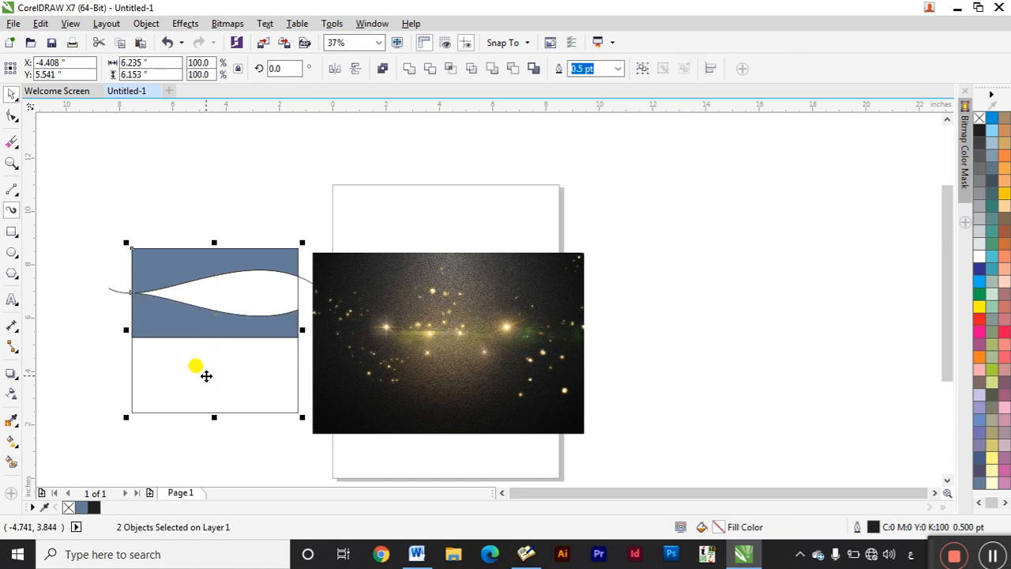
key(b)
click(196, 413)
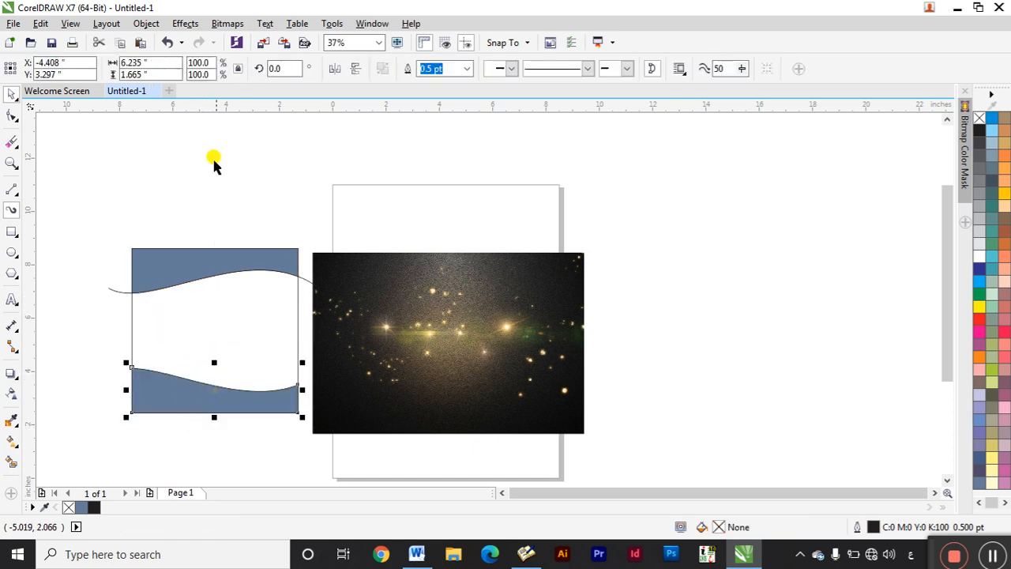
click(336, 193)
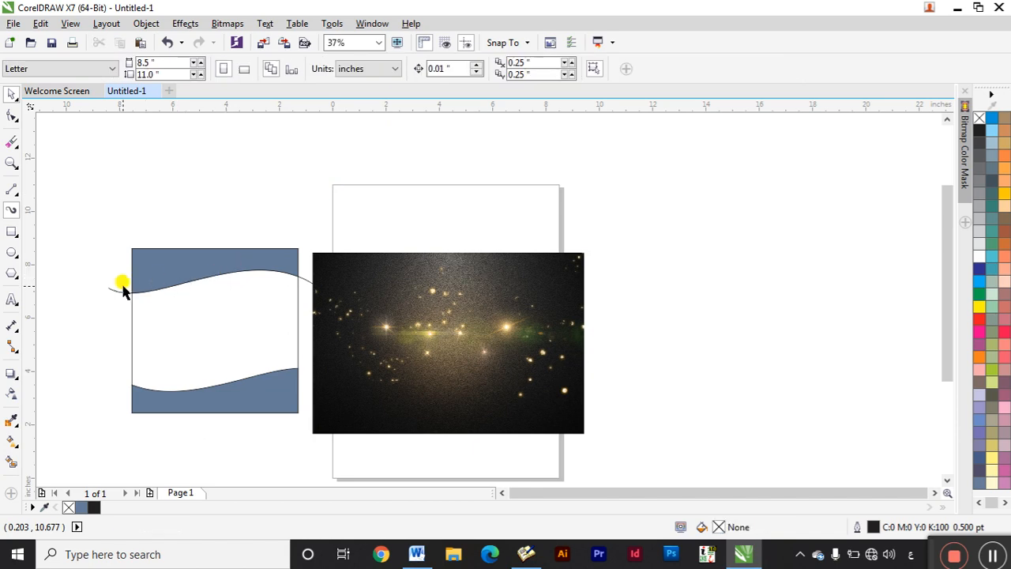
Delete the wavy guide curve that extends past both sides of the rectangle.
click(116, 291)
click(88, 300)
drag(92, 216, 317, 439)
key(shift+F2)
click(188, 324)
Fill both the upper and the lower wave shapes of the rectangle with black.
click(339, 161)
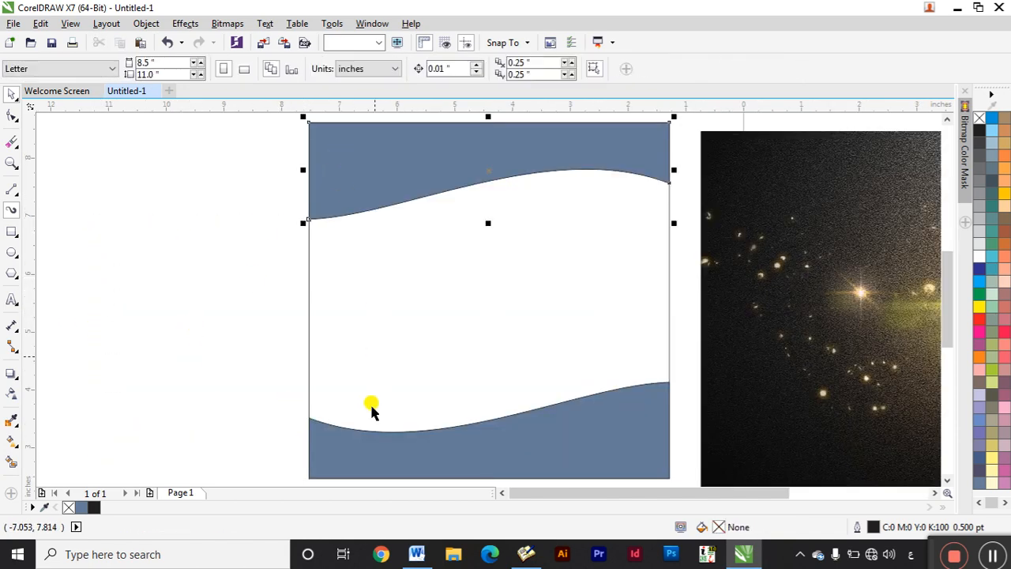
shift+click(352, 452)
click(94, 507)
click(169, 339)
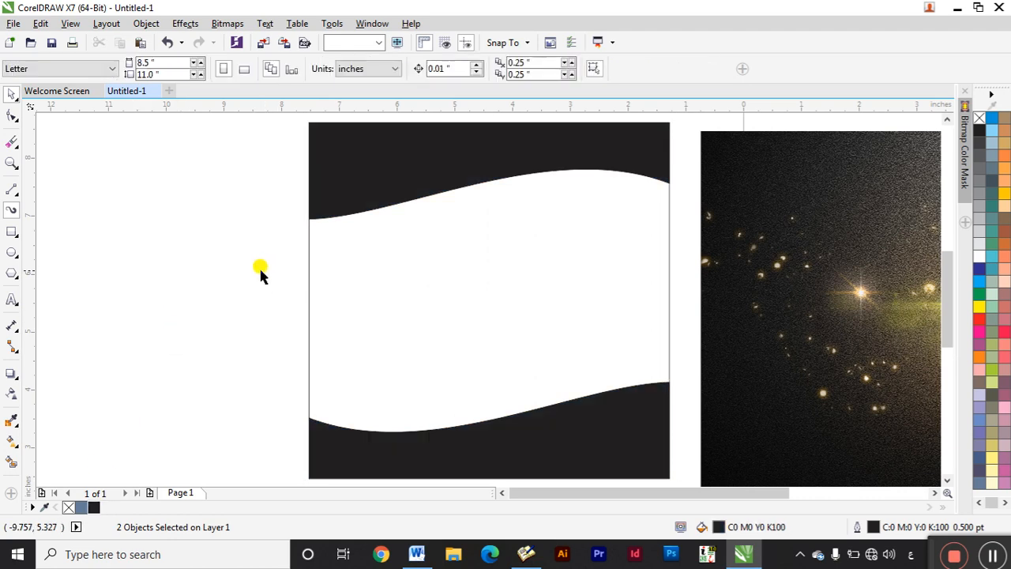
scroll(260, 271, down, 1)
click(305, 290)
click(95, 300)
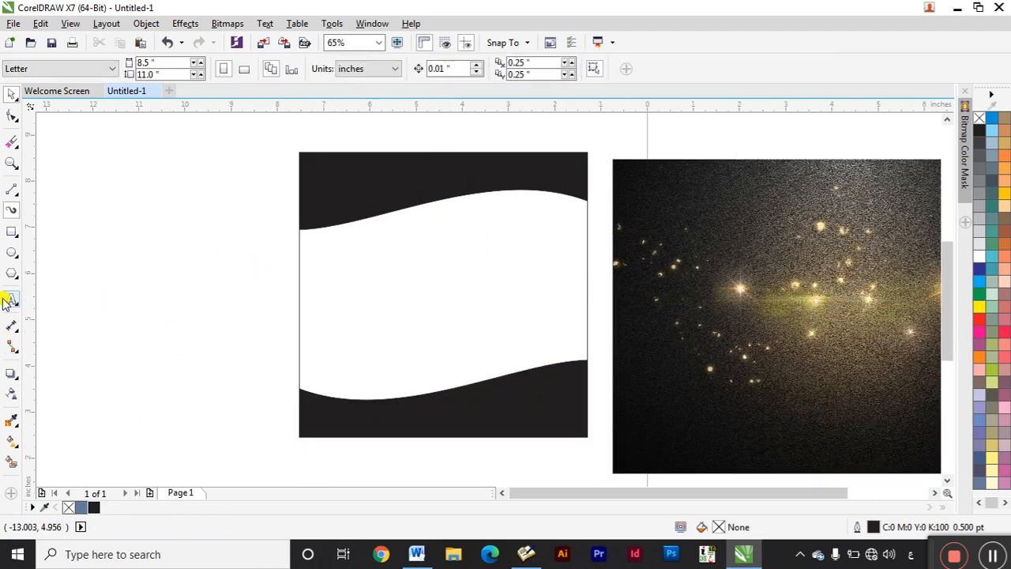
Smart Fill the area between the two black wave shapes and recolour the new middle band dark blue.
click(11, 462)
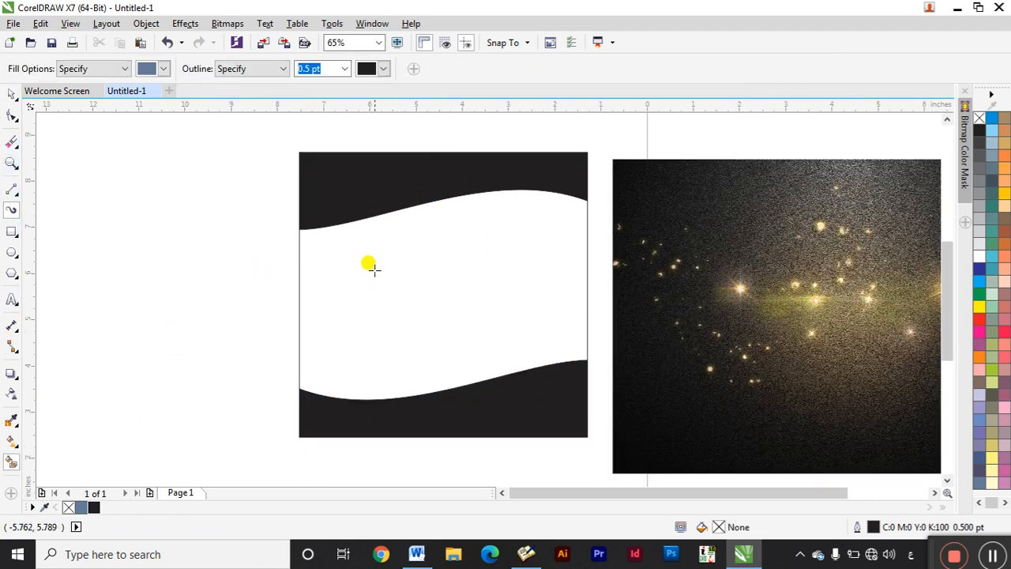
click(358, 253)
key(space)
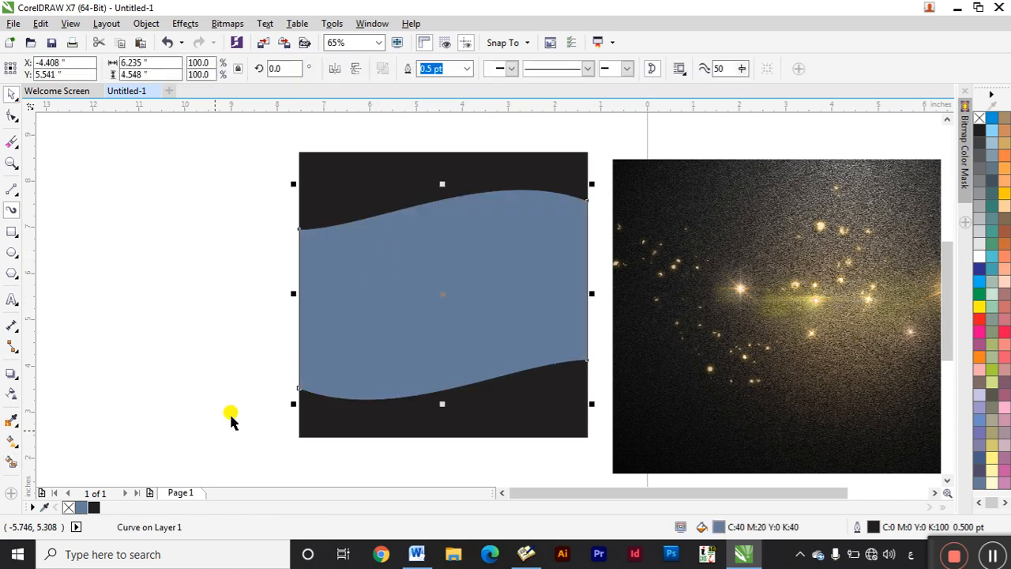
click(976, 271)
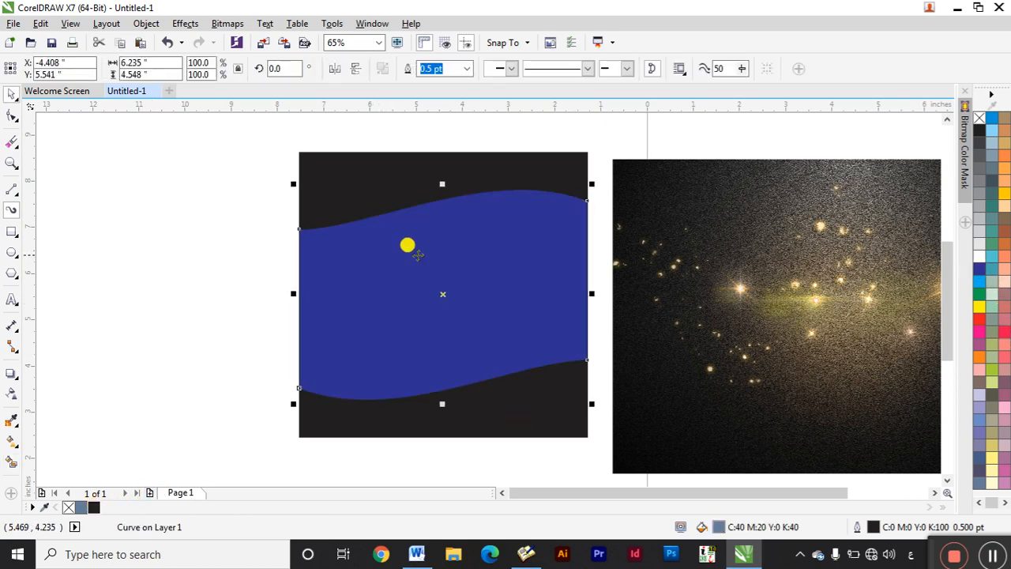
Fill both the upper and the lower wave shapes of the rectangle with yellow.
key(space)
shift+click(371, 427)
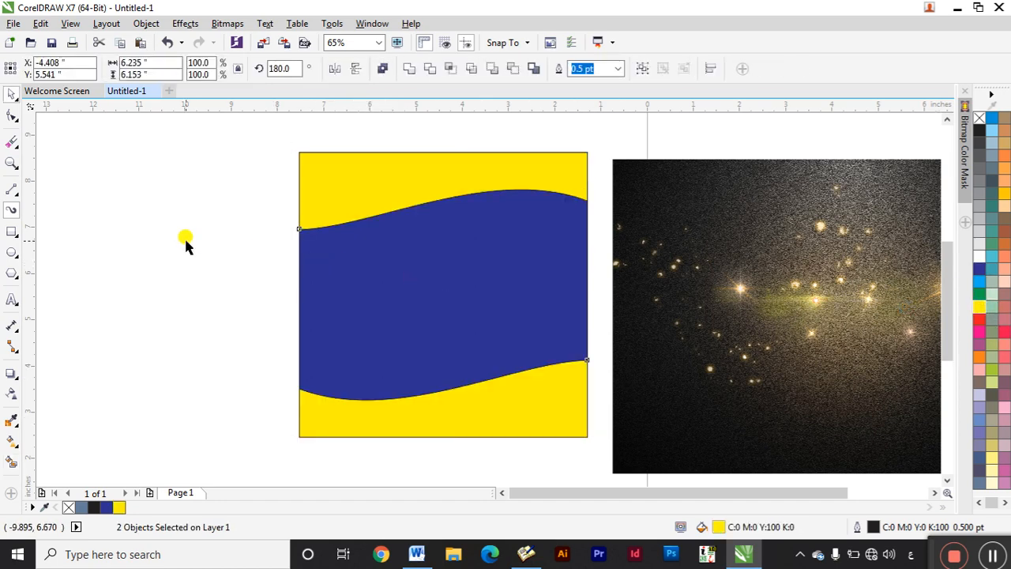
click(186, 238)
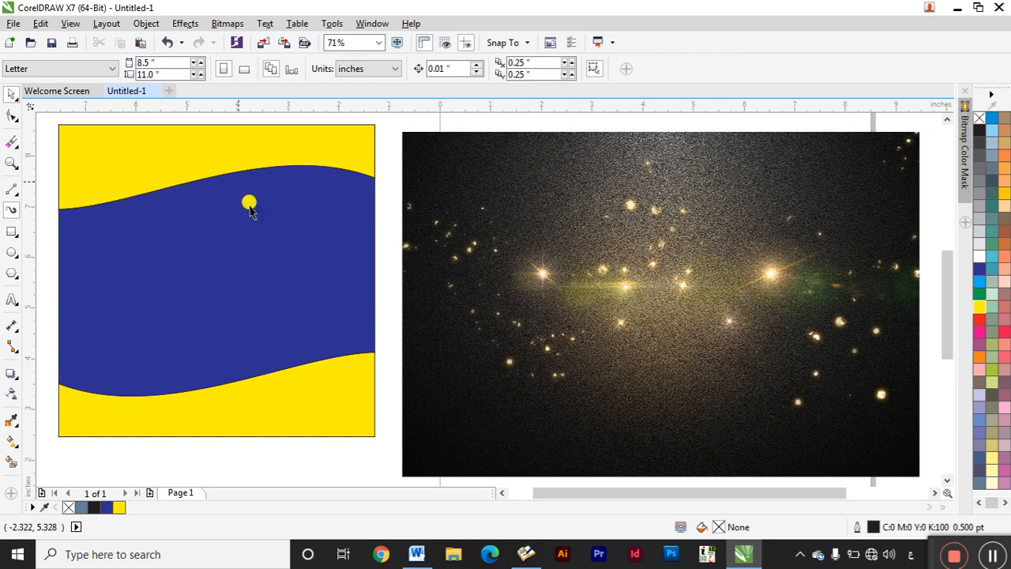
Draw a horizontal 2-Point Line about 5.4 inches long above the rectangle.
scroll(249, 206, down, 2)
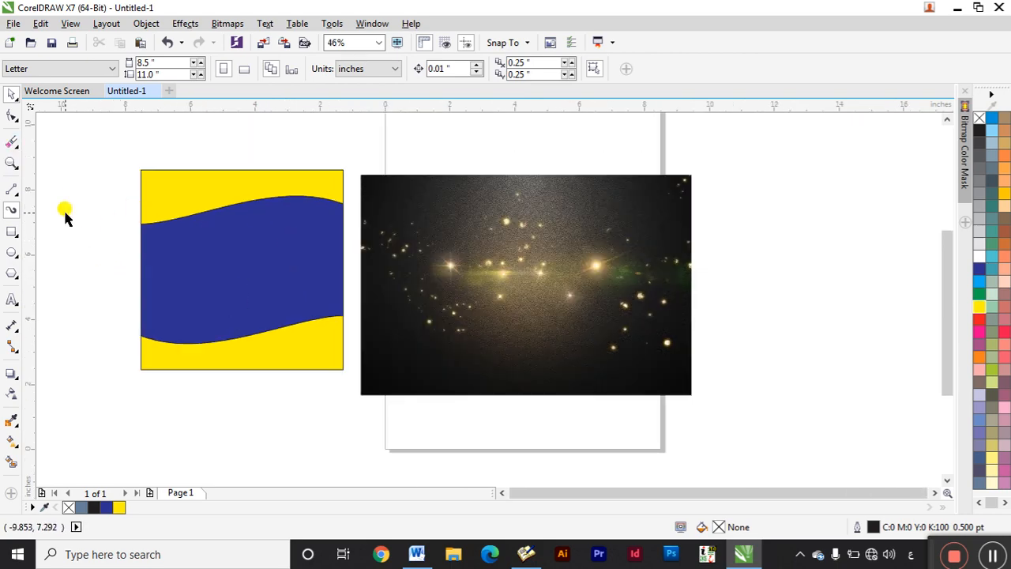
click(9, 188)
click(59, 147)
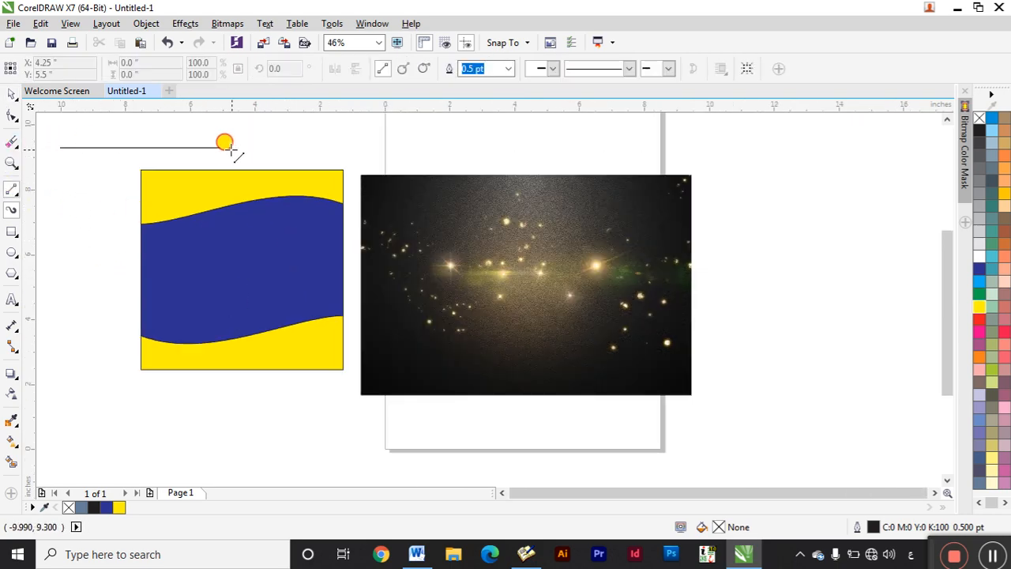
click(238, 146)
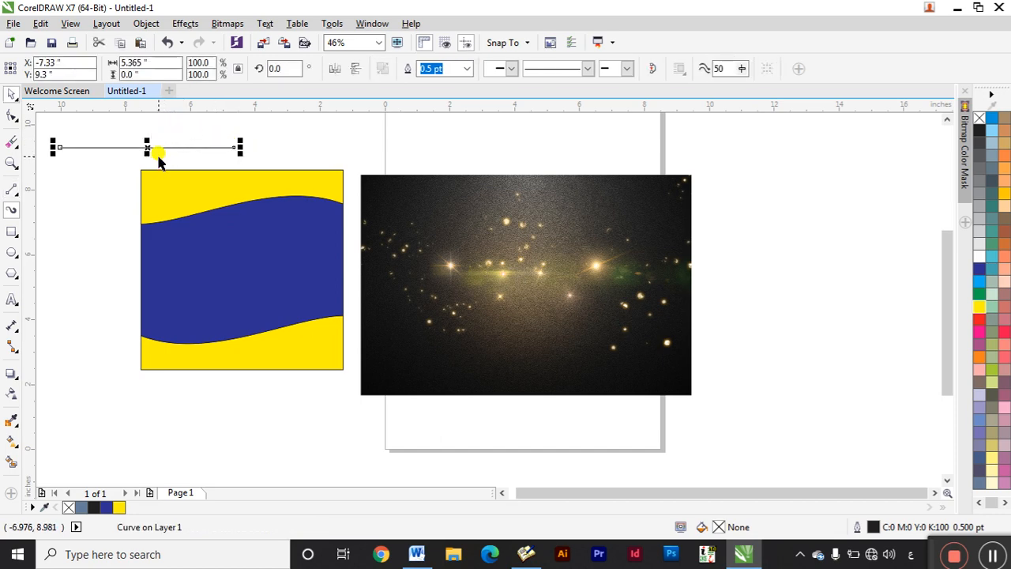
Convert the new line to a curve and bend it into an S-shaped wave using an added middle node.
key(F10)
click(156, 146)
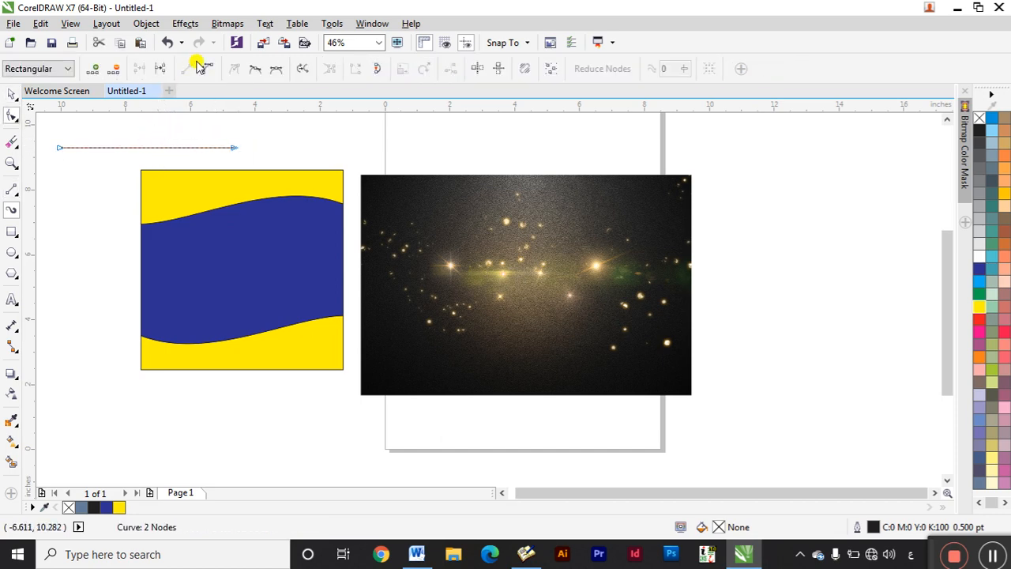
click(166, 148)
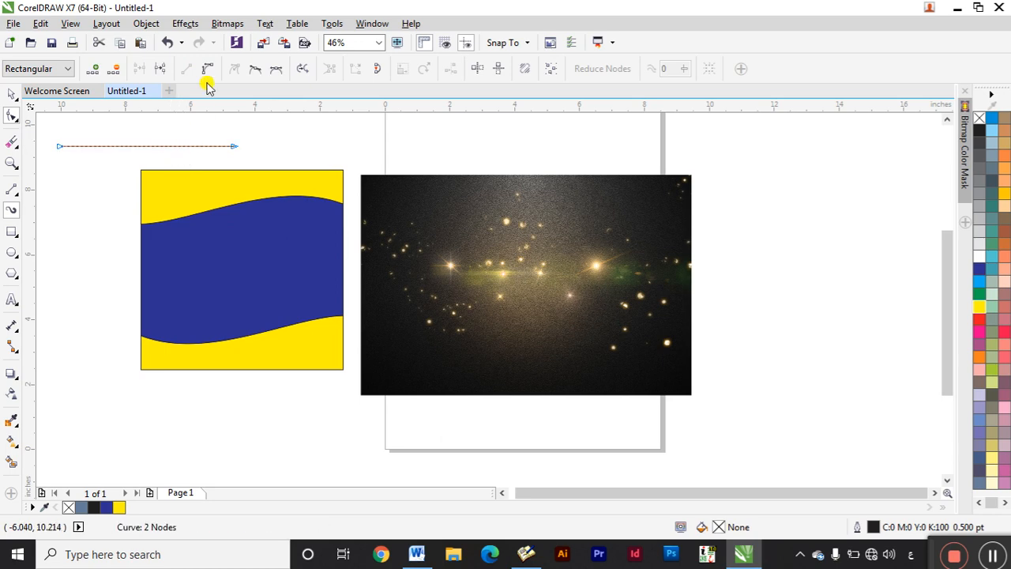
click(189, 146)
click(207, 72)
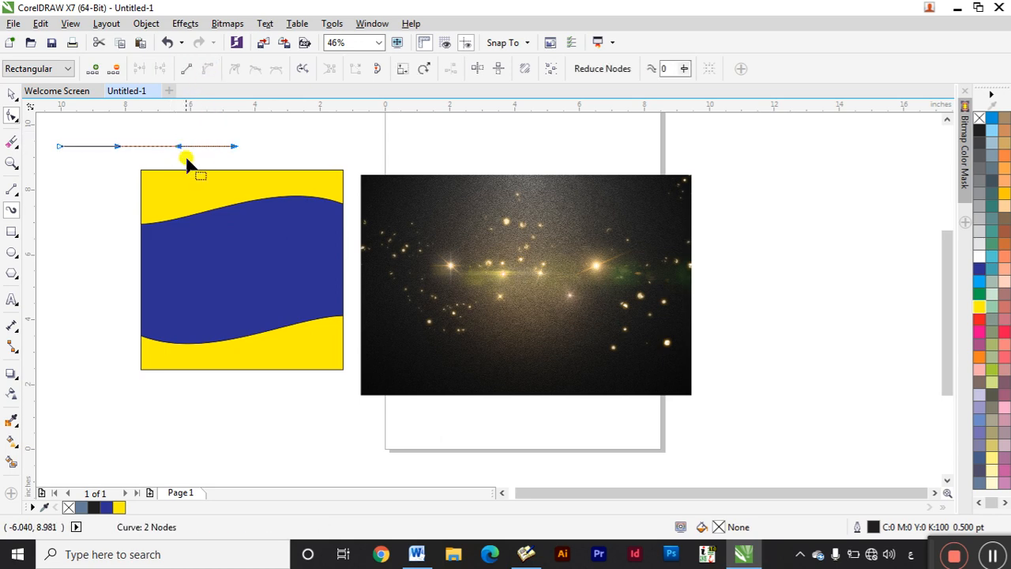
drag(177, 165, 175, 179)
double_click(143, 158)
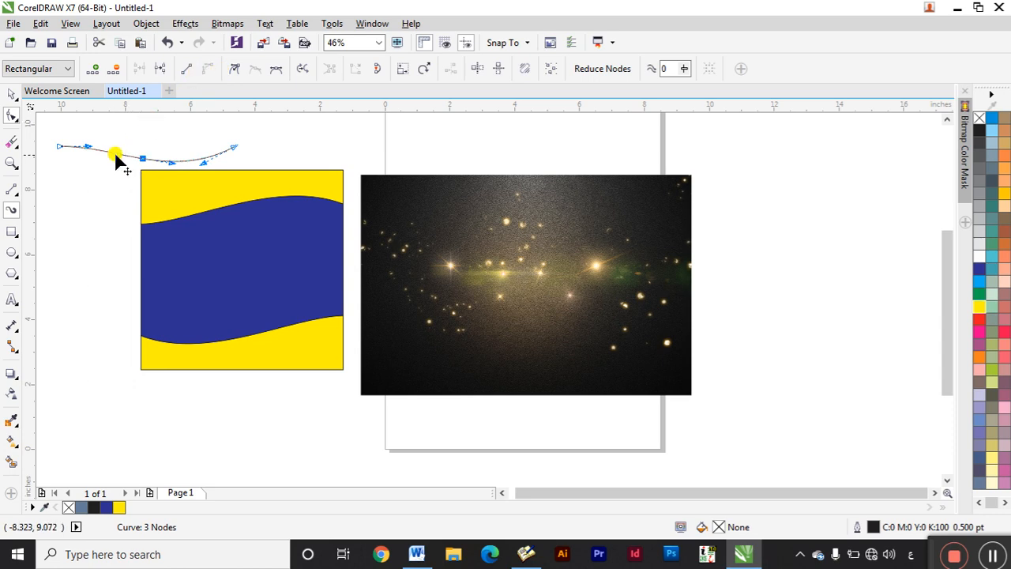
drag(116, 155, 108, 134)
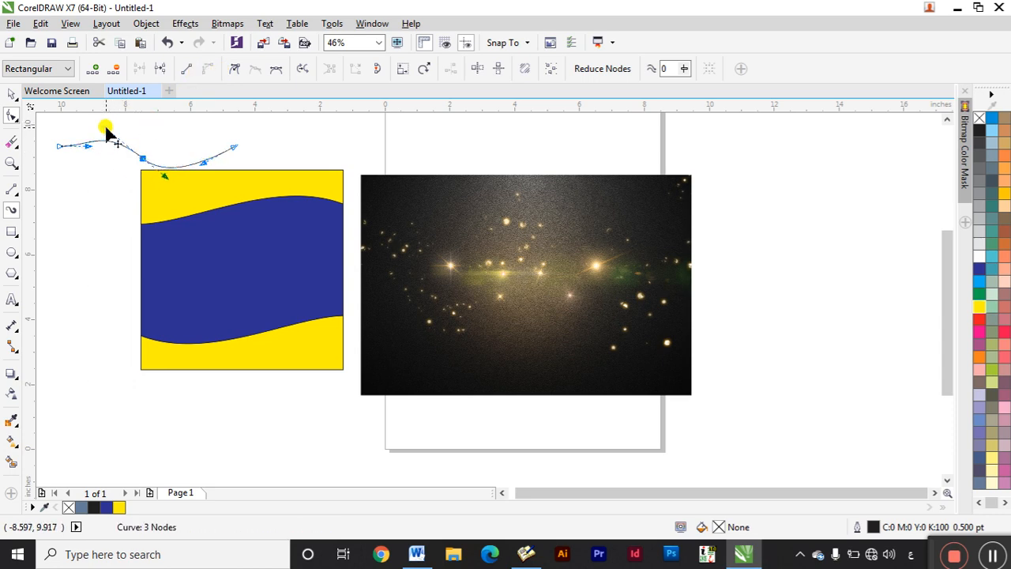
Move the wavy line over the middle of the blue band and widen it to about 8.2 inches, past both sides of the rectangle.
key(space)
drag(158, 158, 237, 283)
drag(316, 272, 363, 275)
click(105, 282)
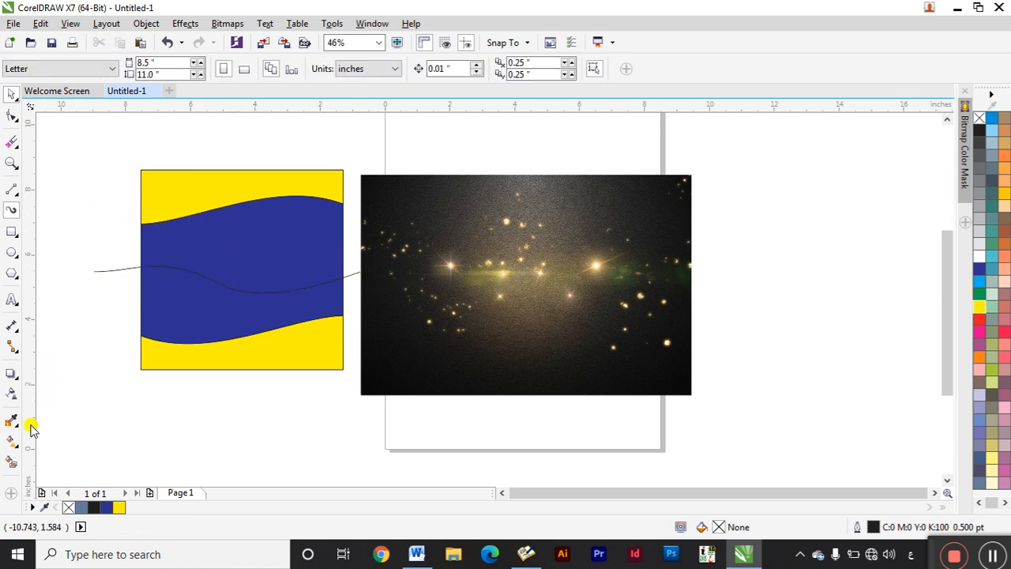
Try Smart Fill in blue-grey on the blue band crossed by the wavy line, and delete the resulting shape.
click(11, 465)
click(245, 272)
key(space)
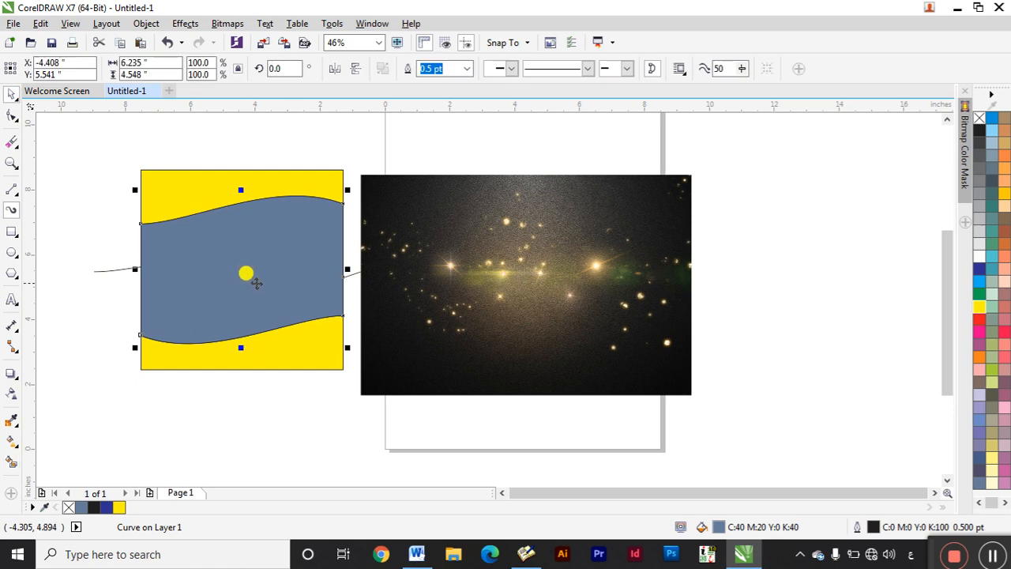
key(Delete)
Delete the wavy line crossing the blue band.
click(113, 267)
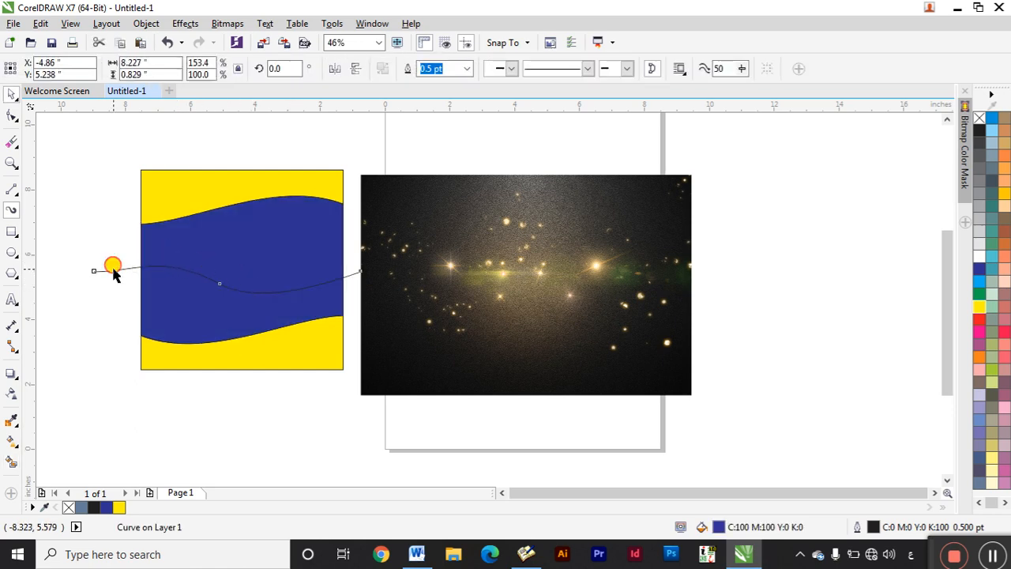
key(Delete)
drag(53, 151, 211, 292)
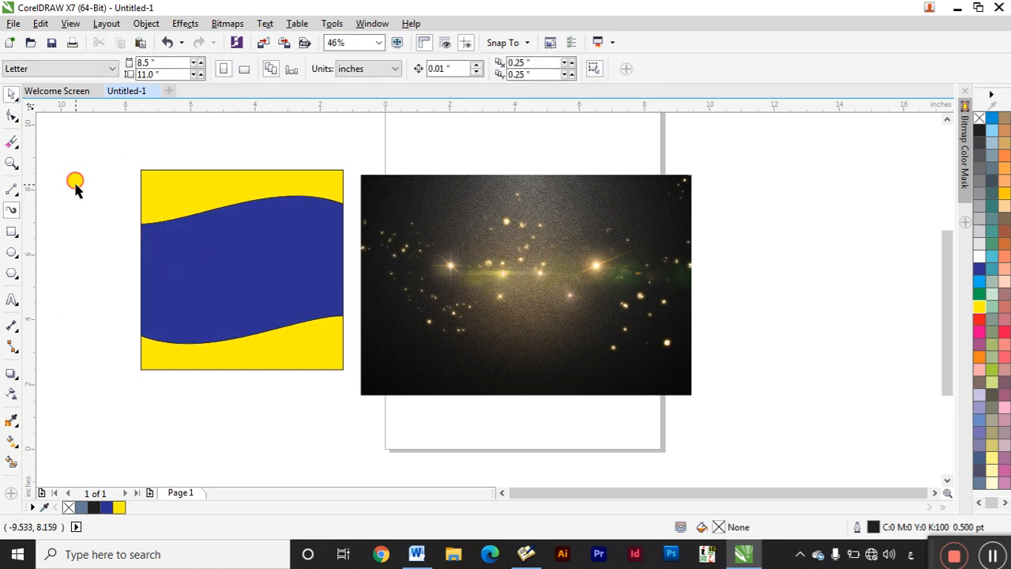
Draw a looping Bézier curve about 21.6 by 9.6 inches across the rectangle and the picture, and delete it.
click(13, 190)
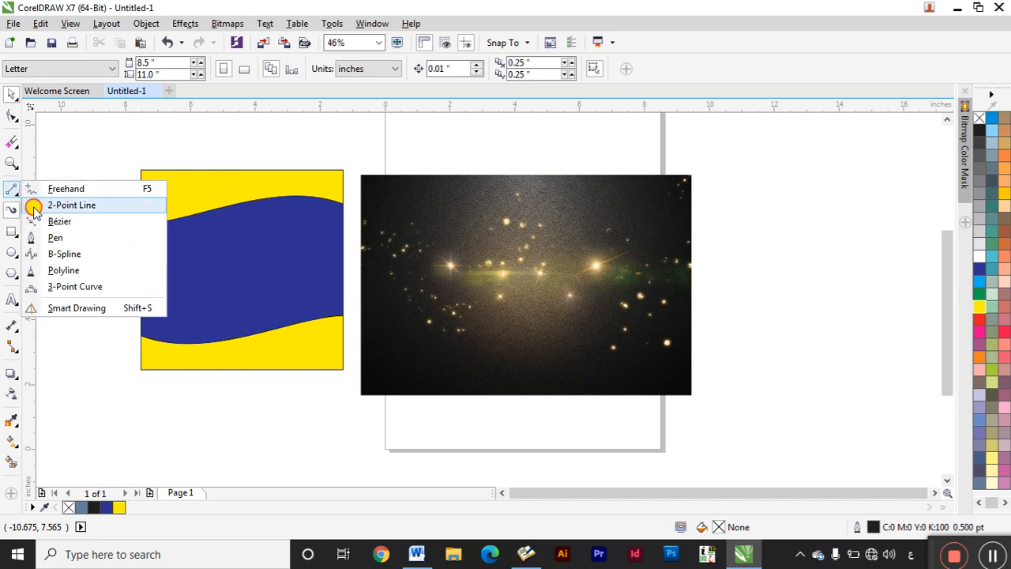
click(56, 218)
click(64, 205)
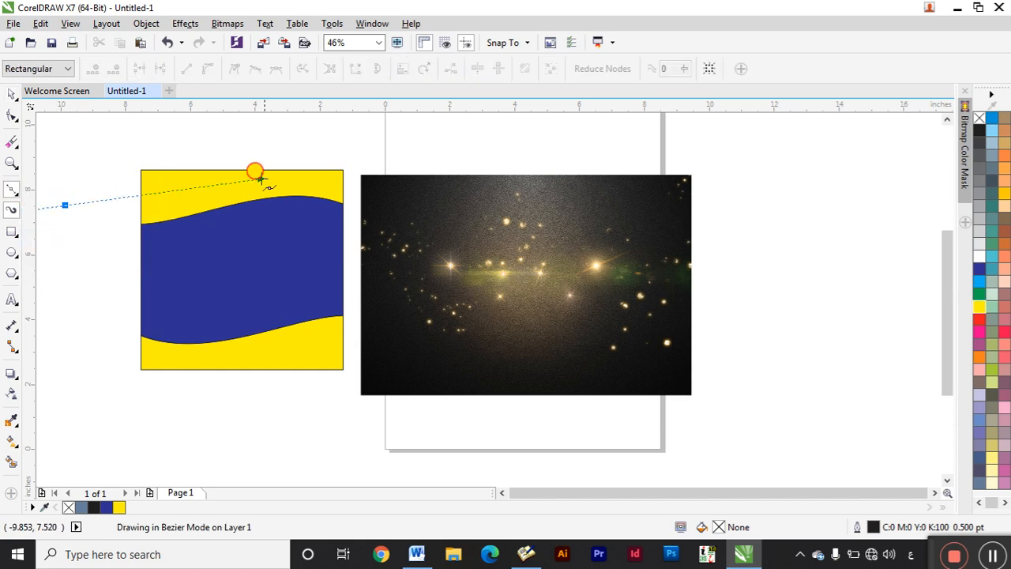
drag(83, 269, 93, 299)
drag(128, 200, 53, 162)
click(62, 201)
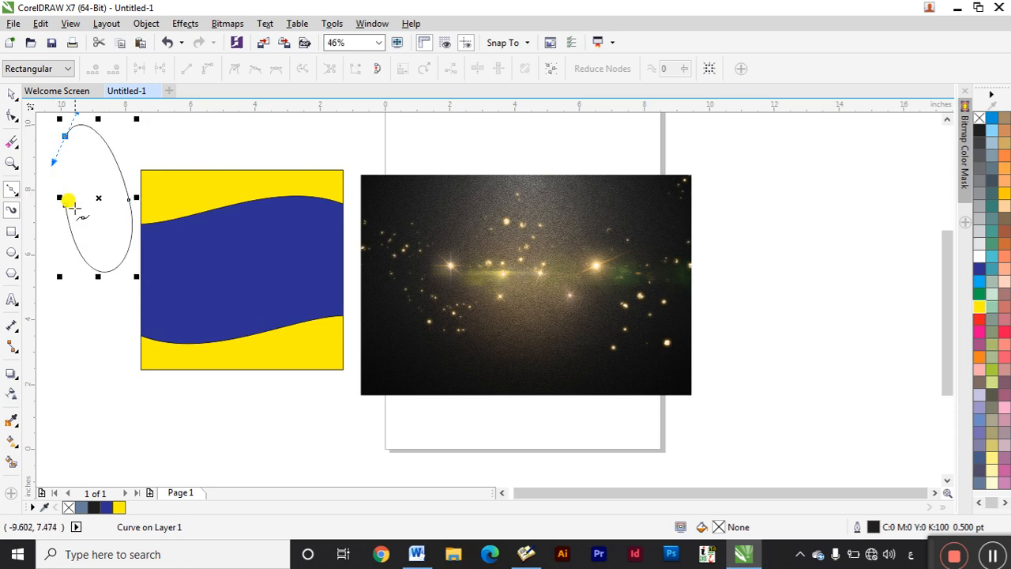
mouse_move(151, 433)
mouse_down()
mouse_move(246, 420)
mouse_move(276, 400)
mouse_up()
drag(754, 182, 834, 366)
key(space)
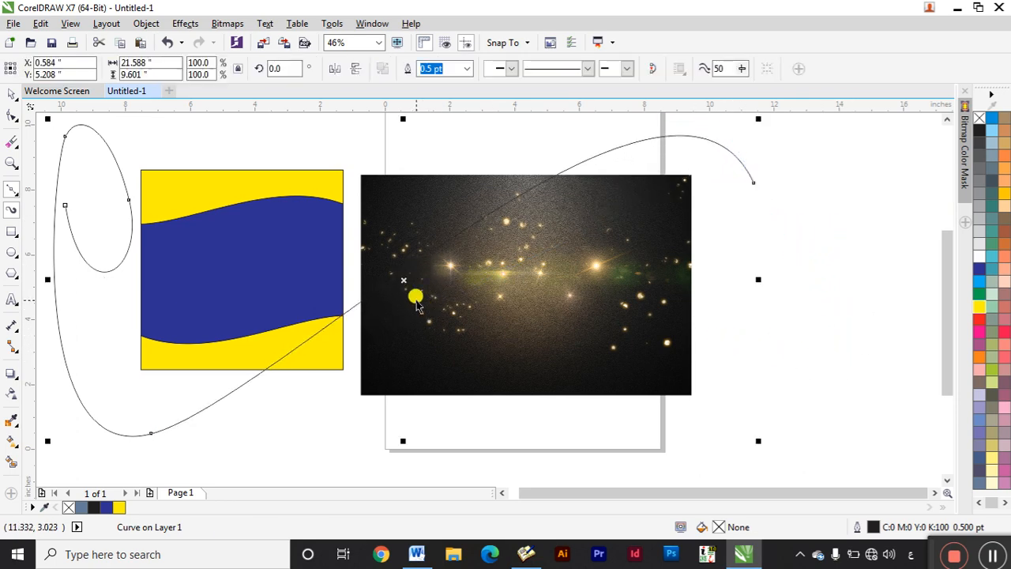
key(Delete)
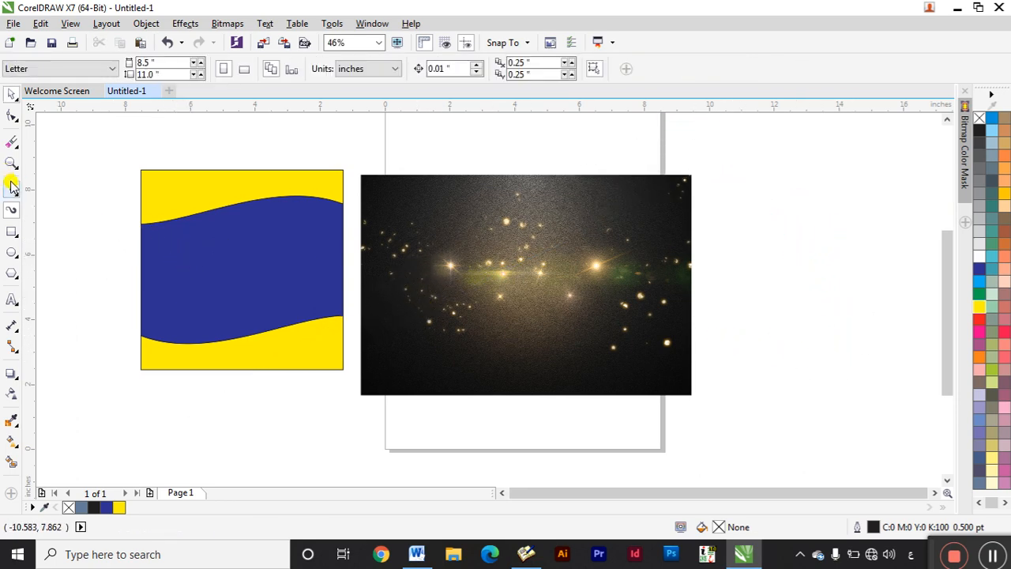
Trace the upper edge of the picture's large slanted star flare with the Pen tool, from its lower-left tip to its upper-right tip.
click(22, 201)
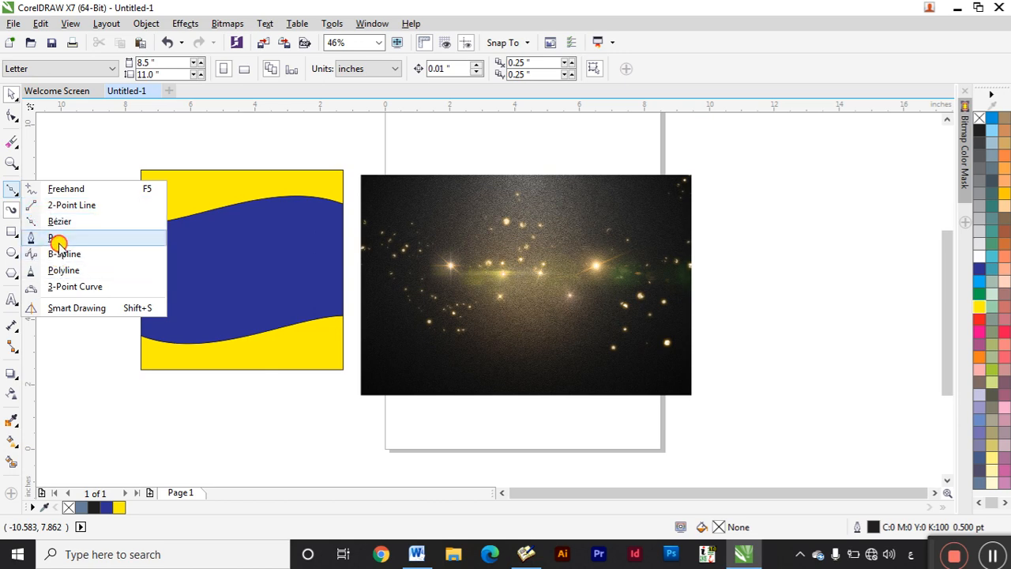
click(58, 239)
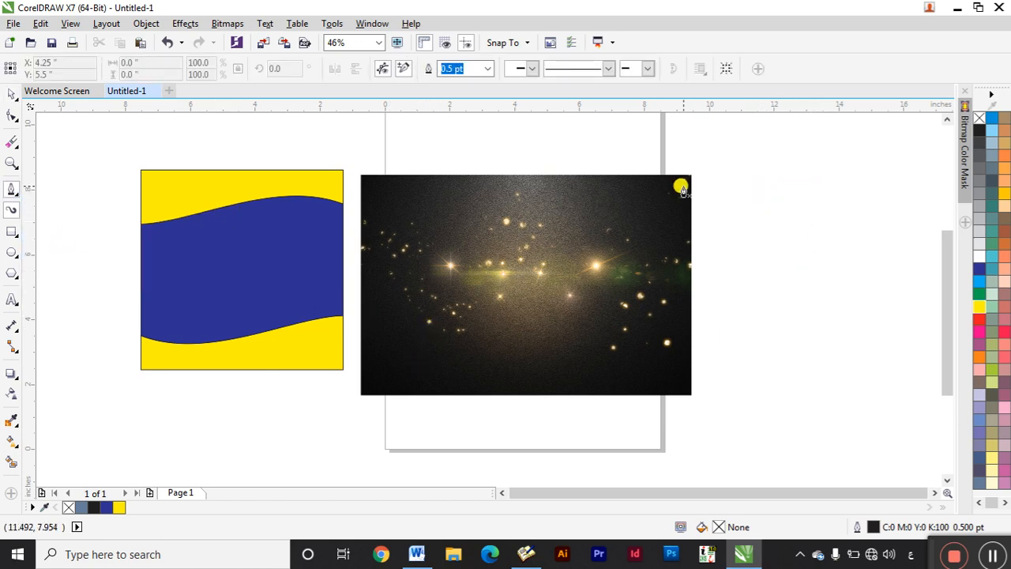
scroll(611, 268, up, 4)
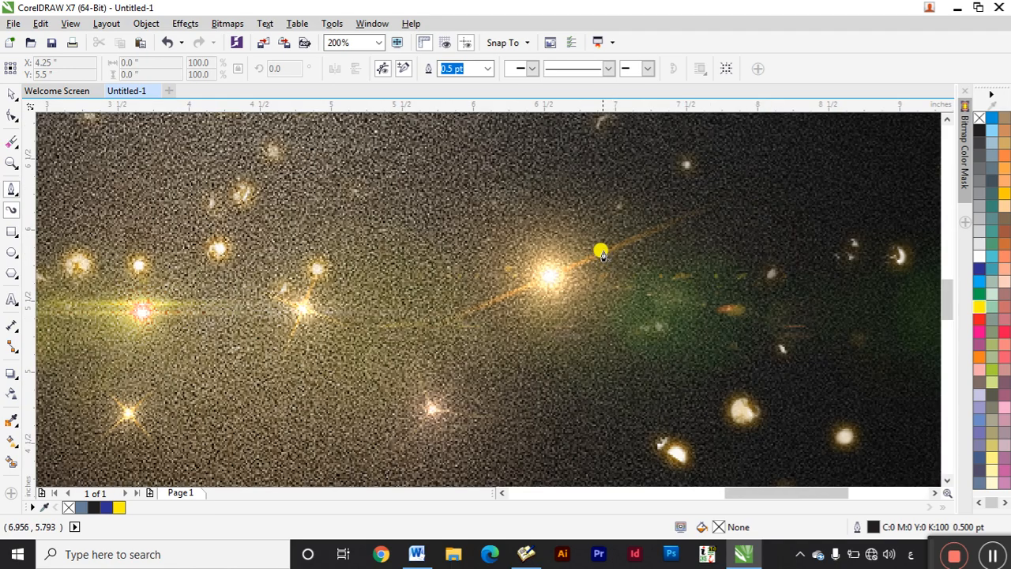
click(506, 290)
click(528, 271)
click(541, 252)
click(569, 244)
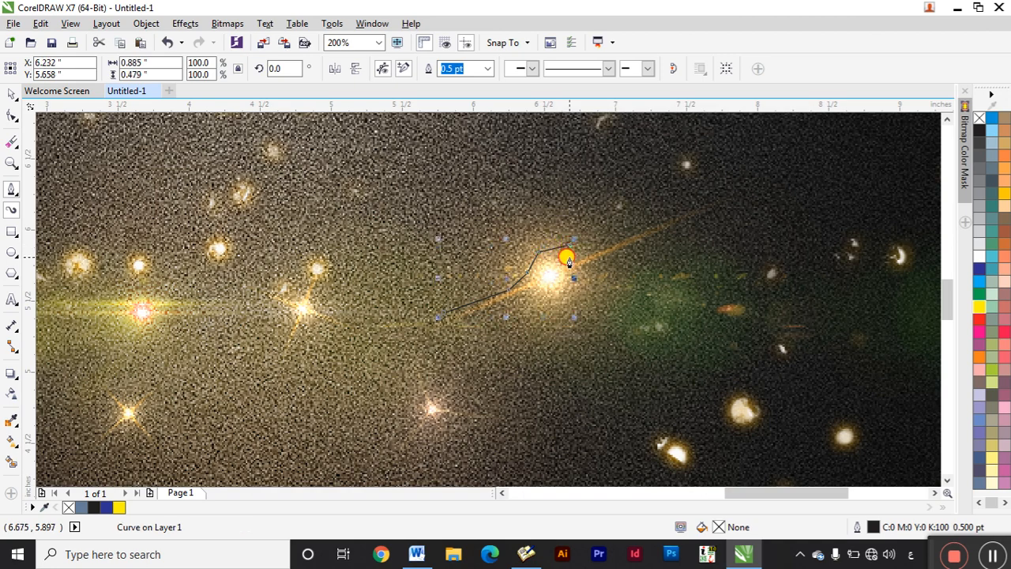
click(569, 257)
click(604, 244)
click(664, 223)
click(696, 205)
Trace the flare's lower edge back to the starting point, closing an outline about 1.8 by 0.8 inches.
drag(695, 226, 679, 229)
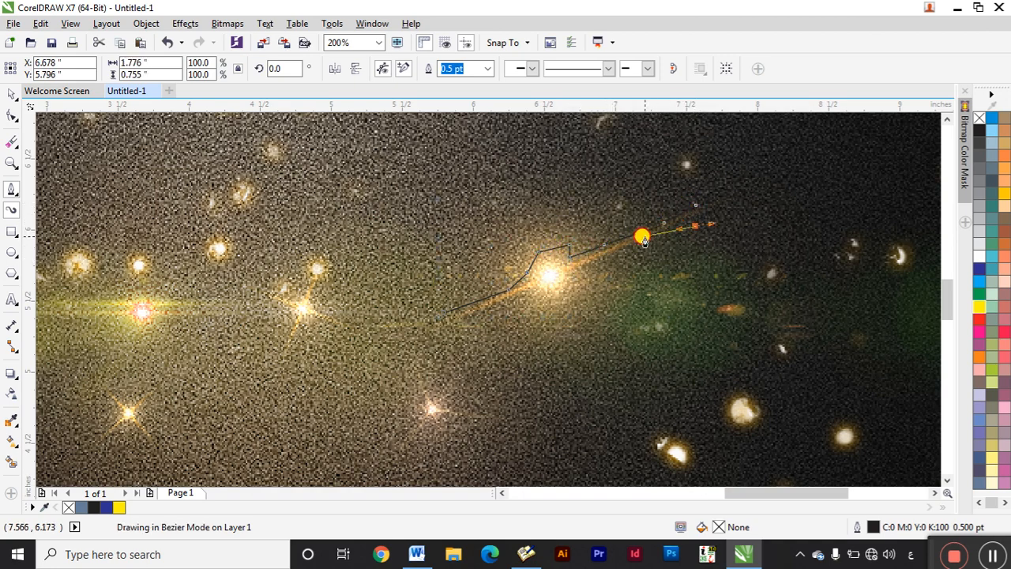
click(644, 236)
click(608, 252)
click(583, 267)
click(579, 288)
click(561, 298)
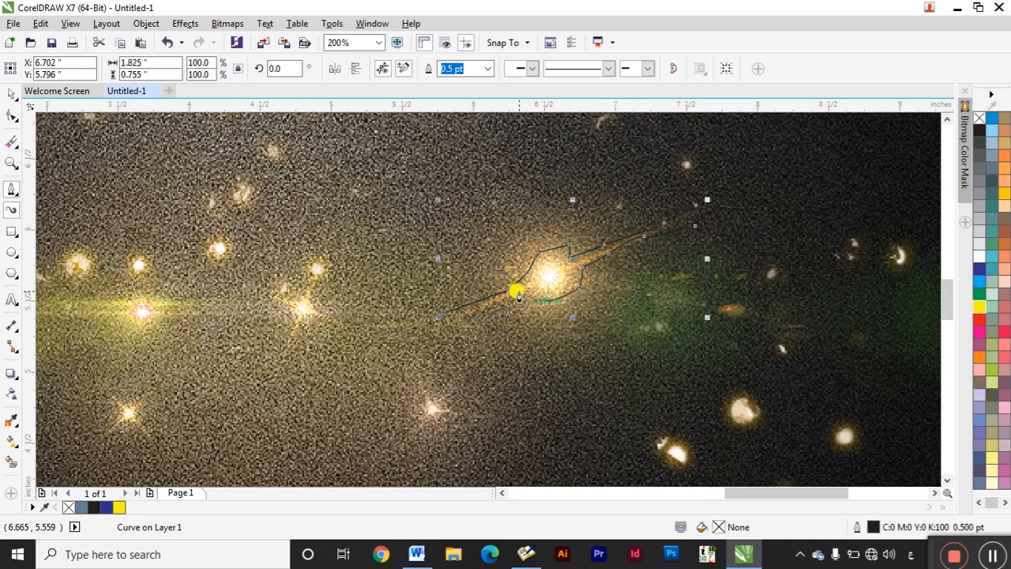
click(511, 292)
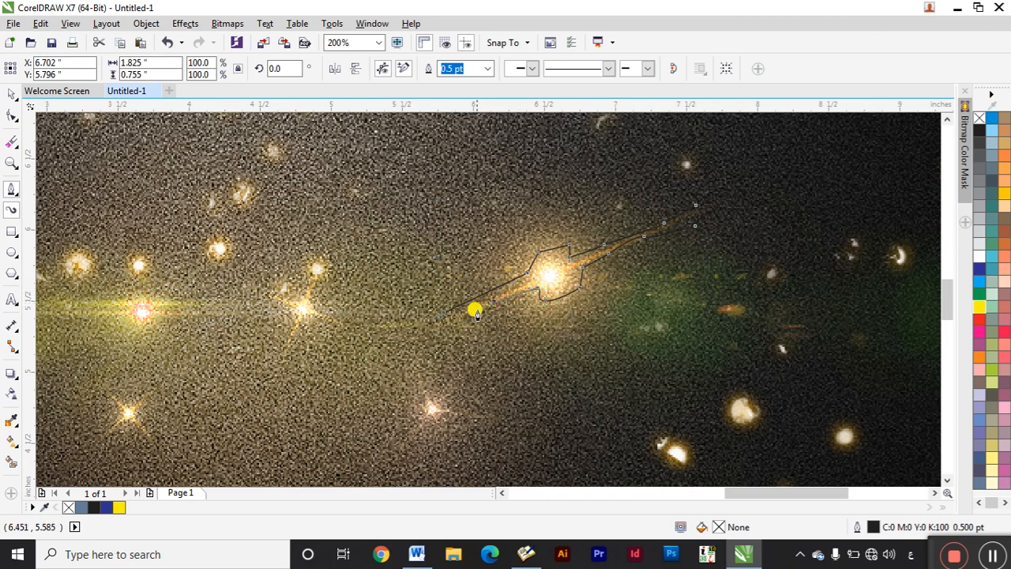
click(439, 318)
key(space)
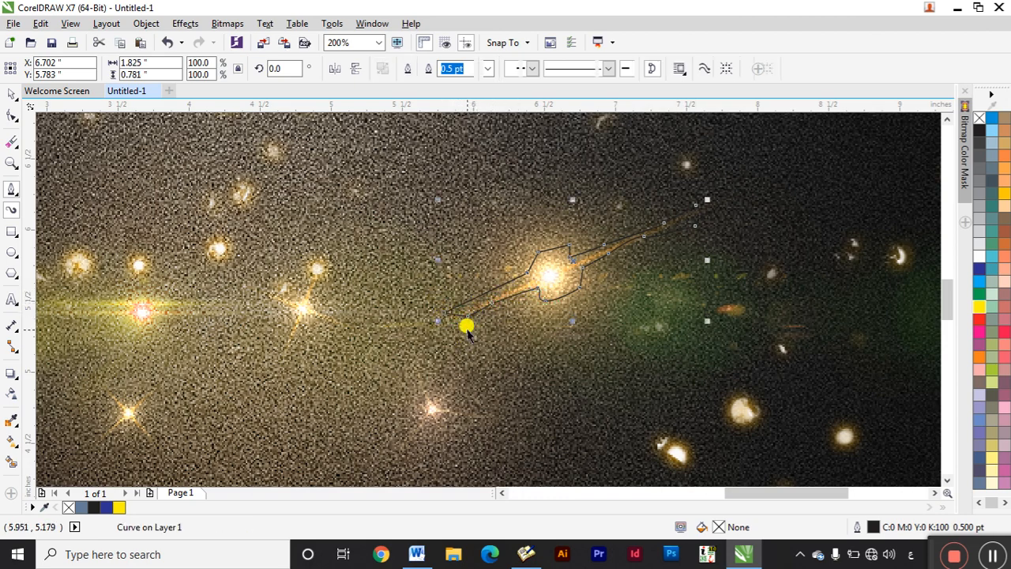
Intersect the star flare outline with the picture and move the outline away from the flare.
shift+click(481, 337)
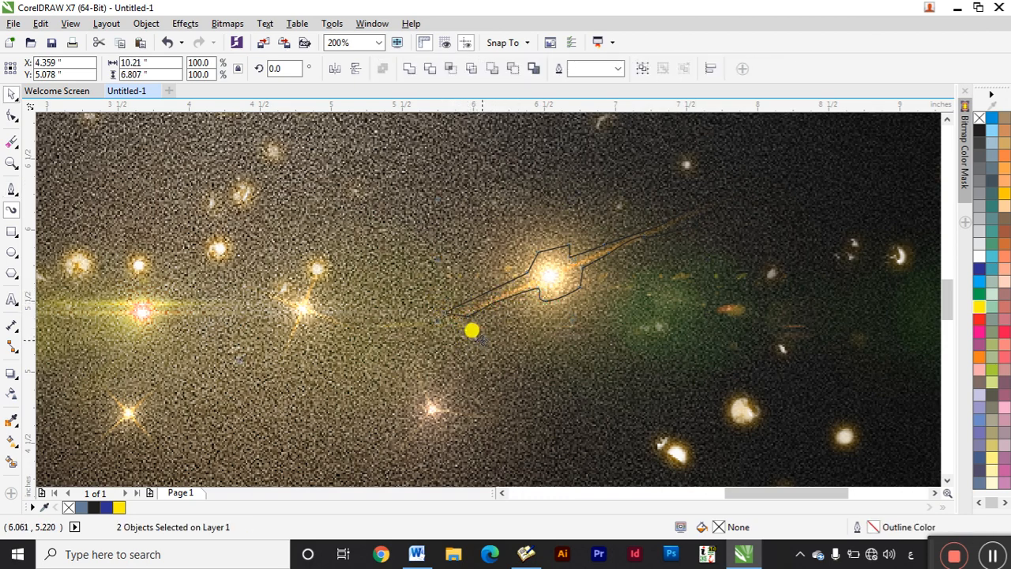
click(448, 72)
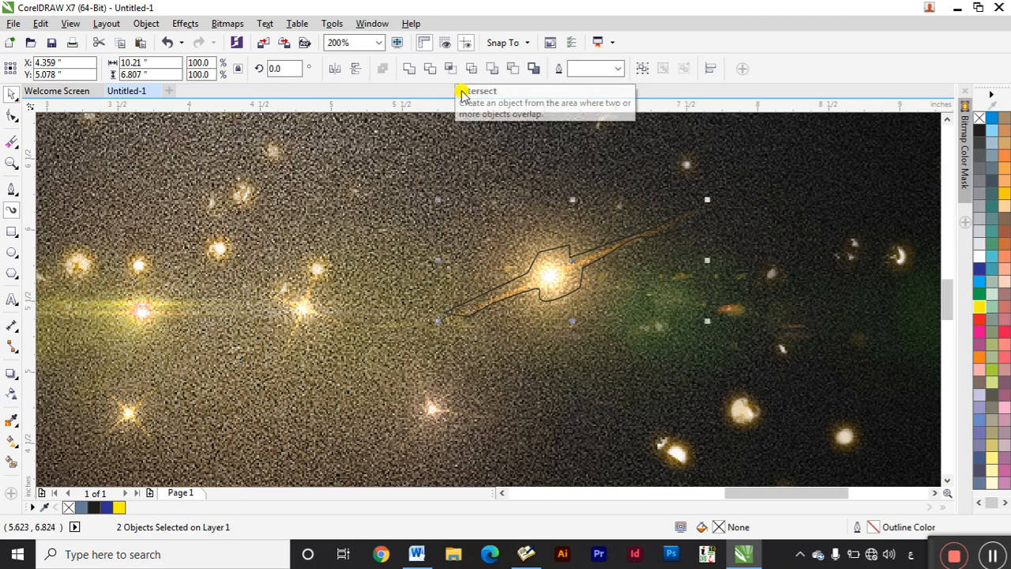
drag(582, 270, 385, 249)
Move the cut-out star flare piece to the blank area to the right of the picture and view it enlarged.
scroll(562, 289, down, 2)
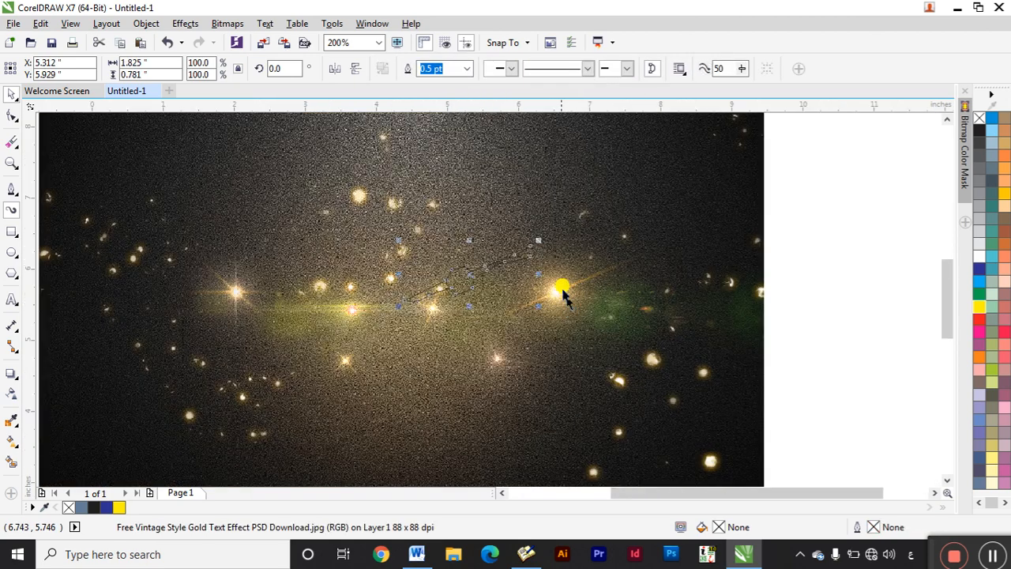
mouse_move(562, 289)
mouse_down()
mouse_move(846, 237)
mouse_move(866, 271)
mouse_up()
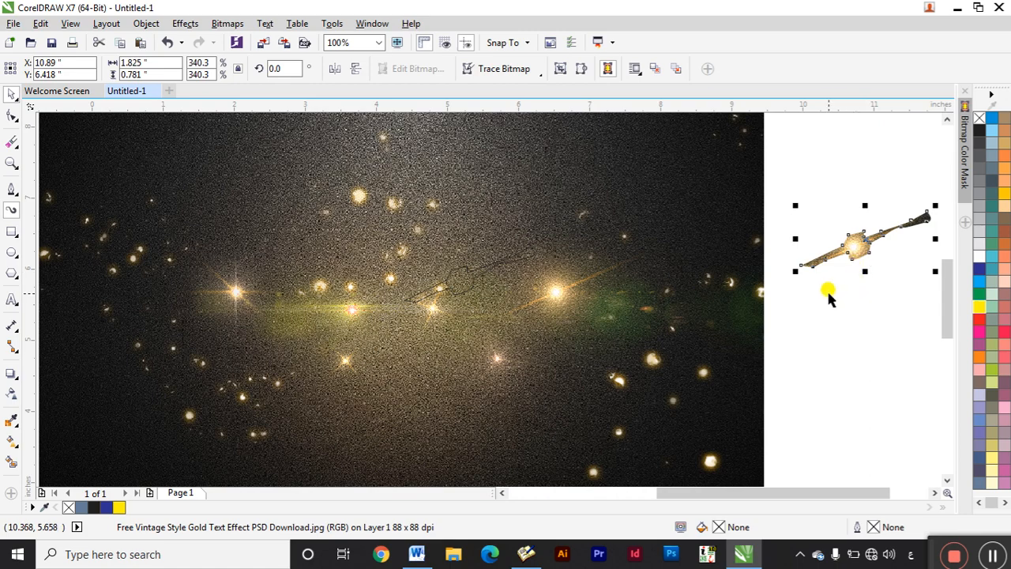
key(shift+F2)
scroll(601, 257, down, 5)
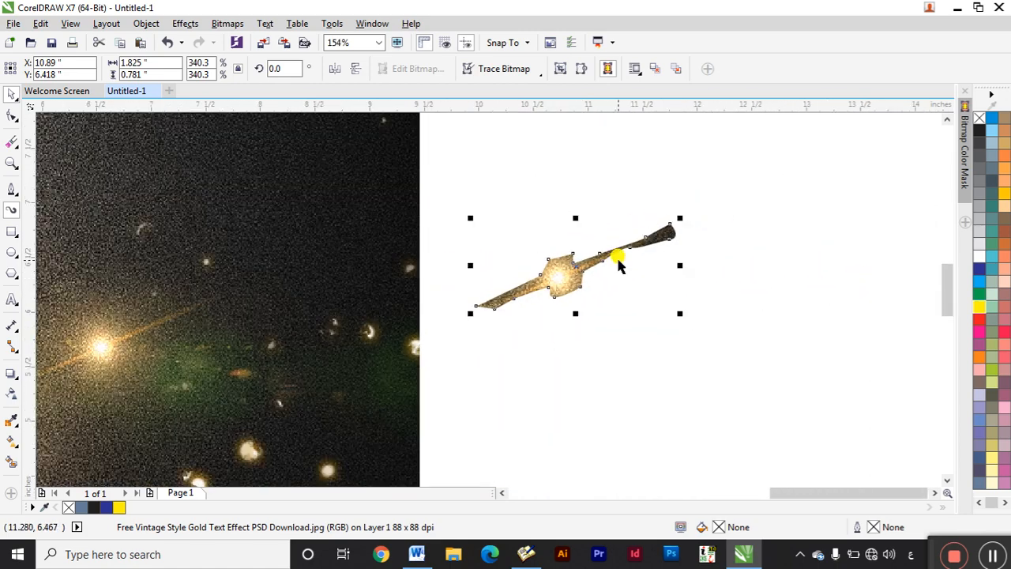
Apply a fountain transparency over the glowing centre of the star flare cut-out and change it to an elliptical one.
click(11, 392)
click(570, 337)
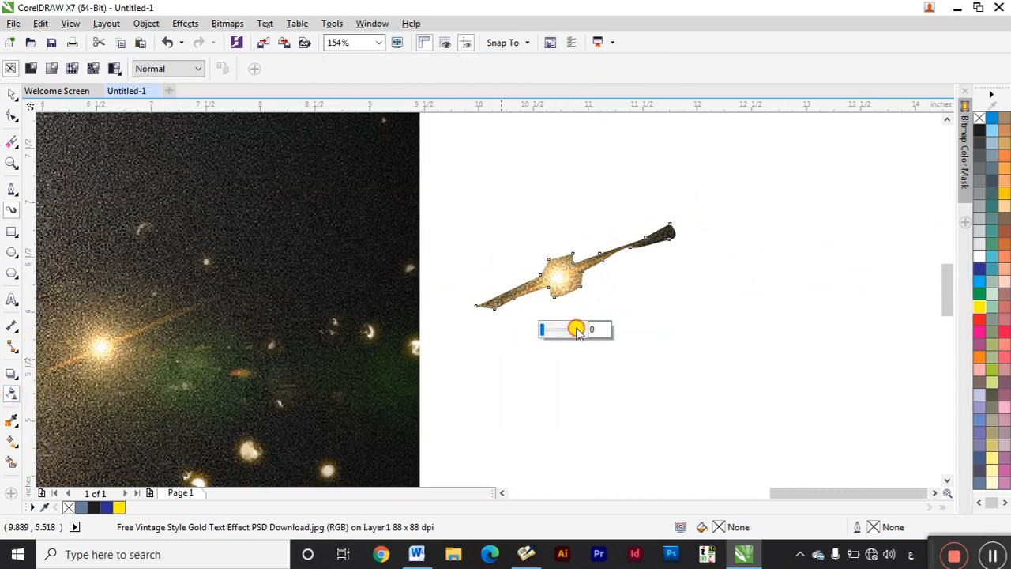
drag(549, 328, 528, 318)
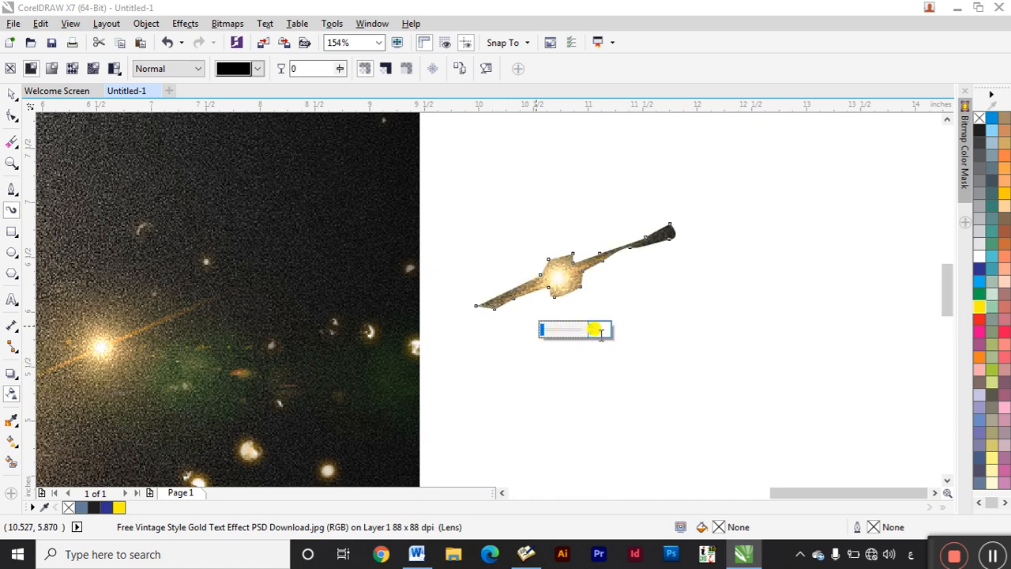
mouse_move(556, 267)
mouse_down()
mouse_move(581, 278)
mouse_move(559, 279)
mouse_up()
click(560, 279)
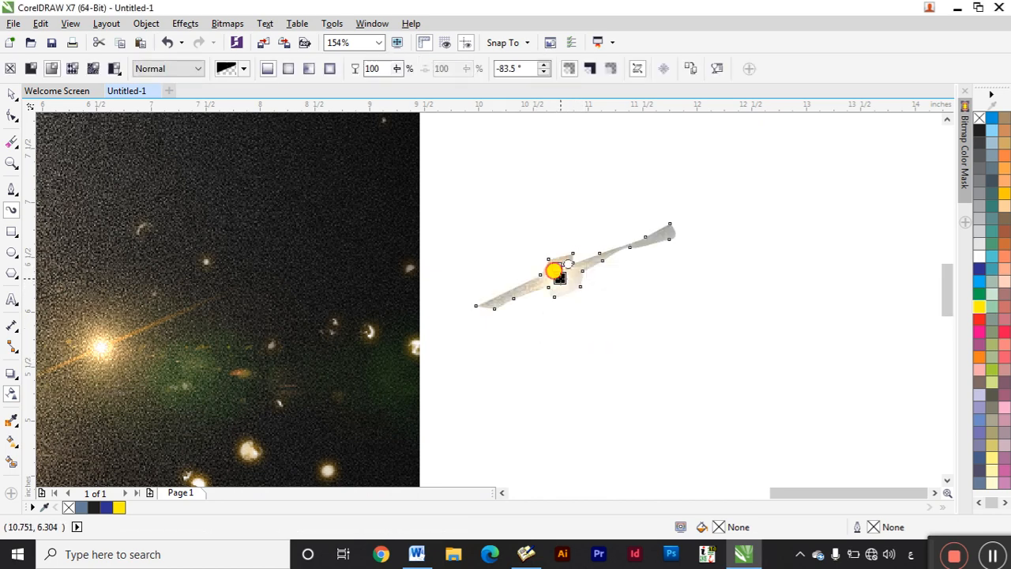
click(287, 70)
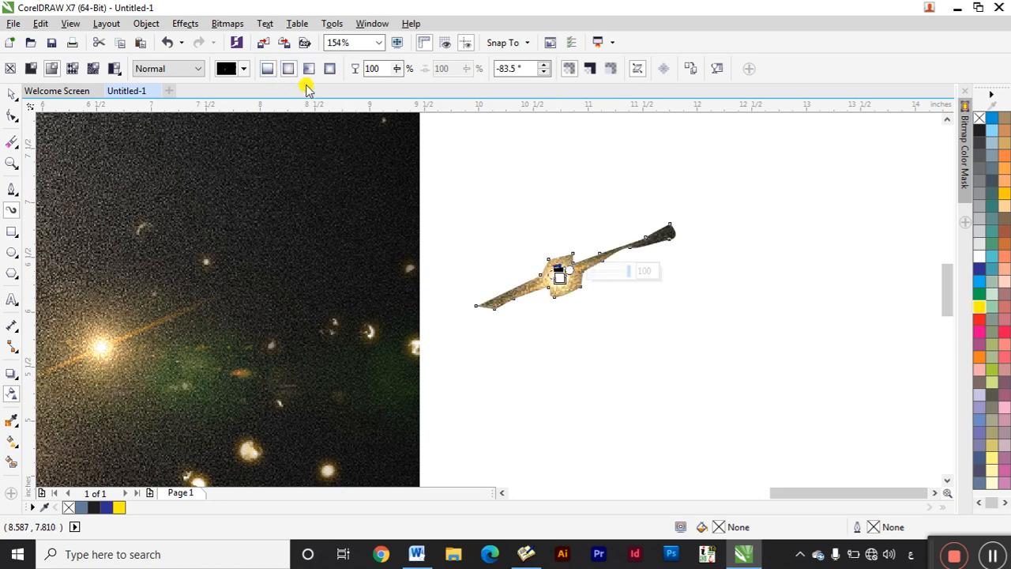
Enlarge the elliptical transparency around the cut-out's centre and set its node transparencies to 0 and 65.
drag(560, 278, 471, 288)
text(0)
key(Return)
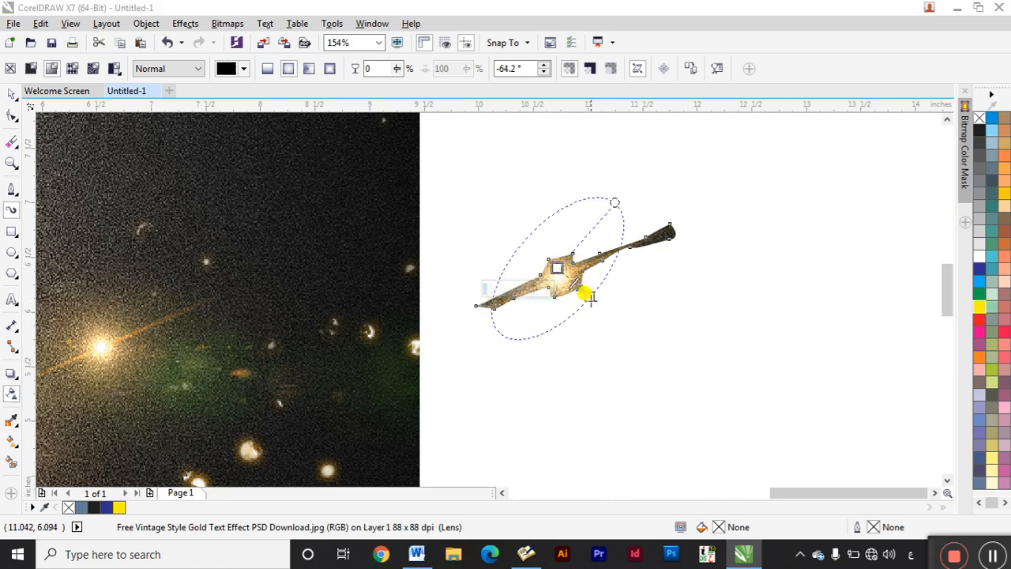
click(589, 297)
drag(518, 316, 578, 323)
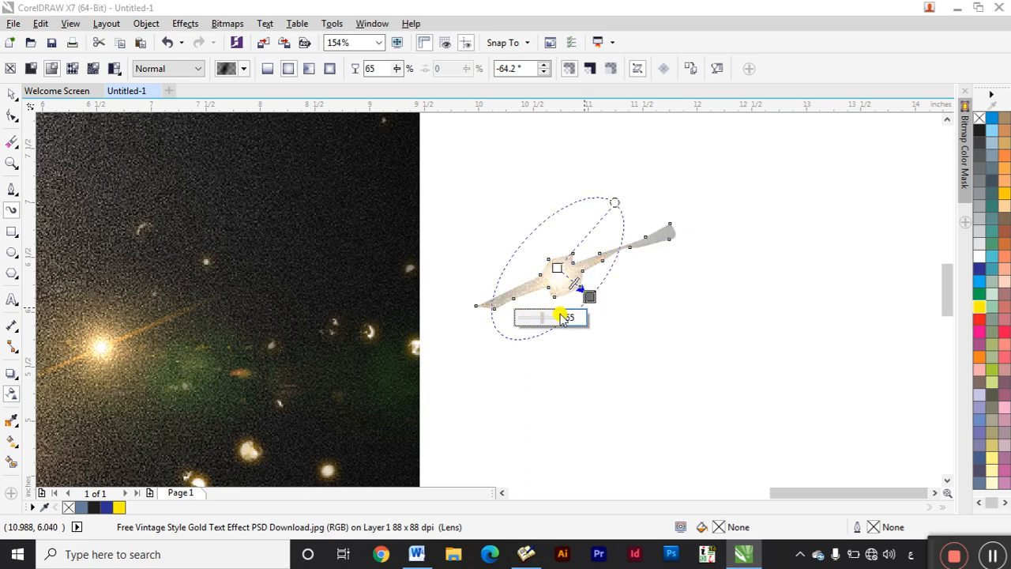
click(557, 268)
key(space)
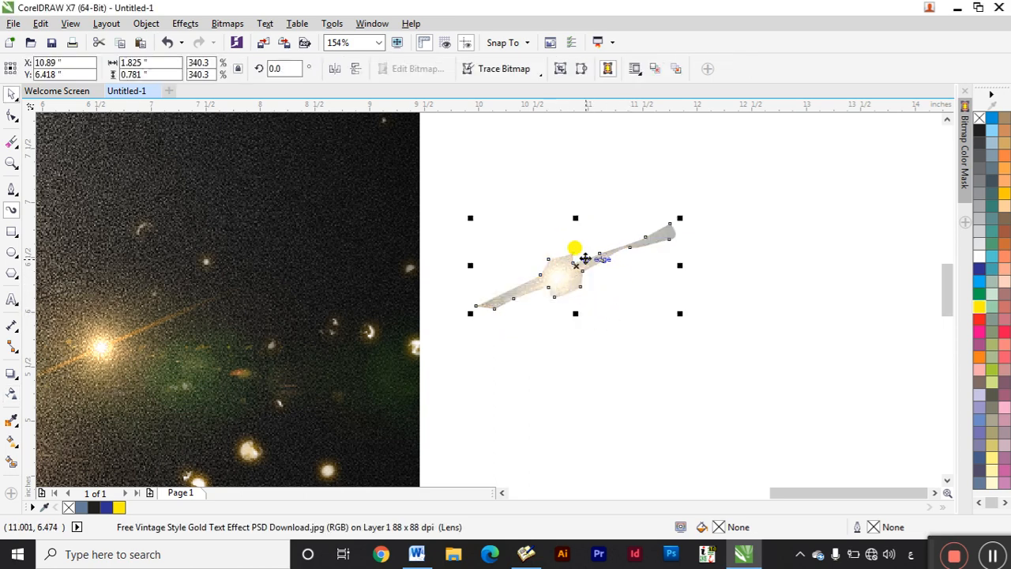
Delete the star flare cut-out and the leftover flare outline lying on the picture.
key(Delete)
scroll(682, 287, down, 2)
click(505, 301)
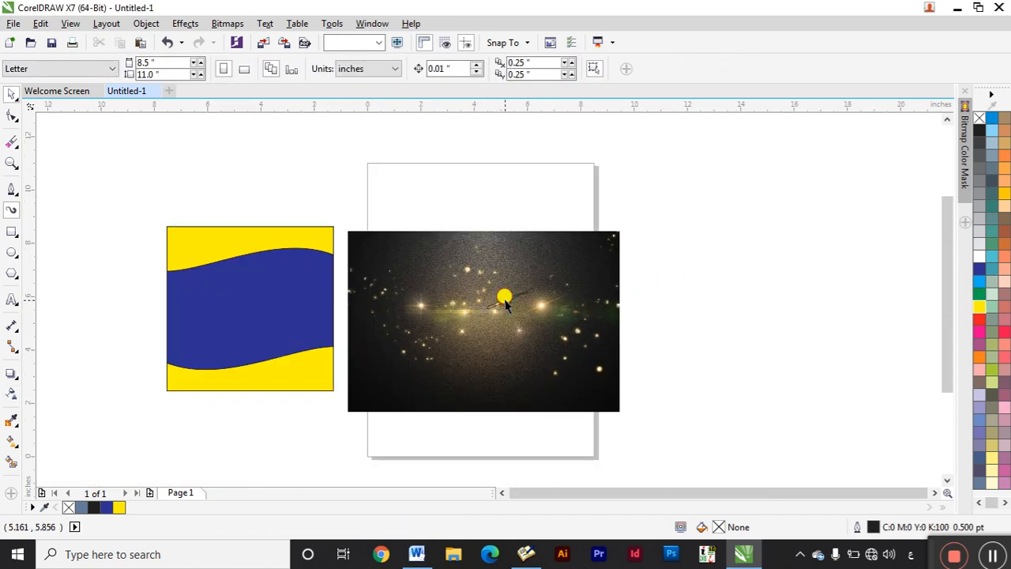
key(Delete)
key(space)
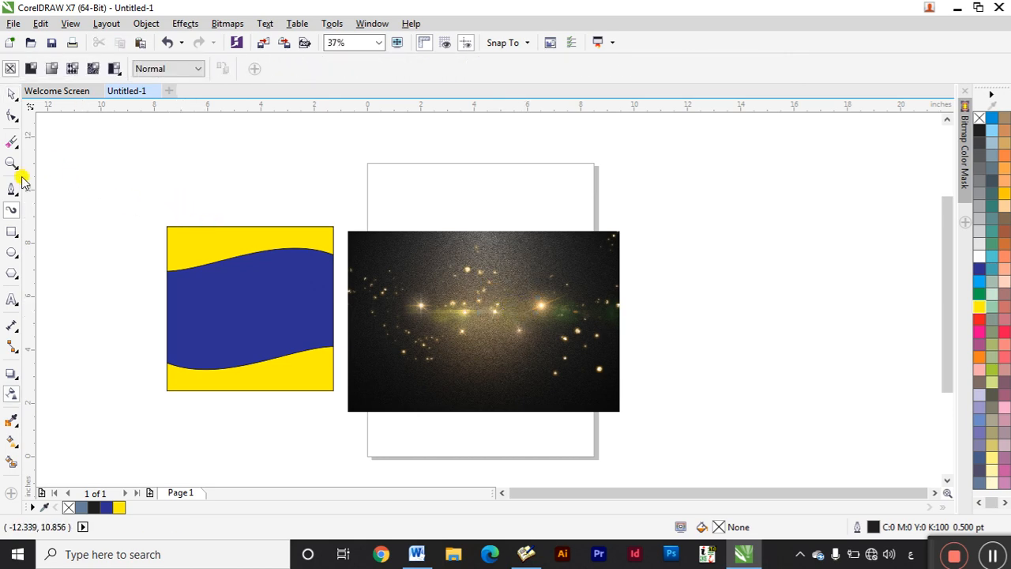
Draw an open three-segment zigzag about 10.6 by 1.3 inches with the Pen tool above the coloured rectangle.
click(13, 188)
click(152, 183)
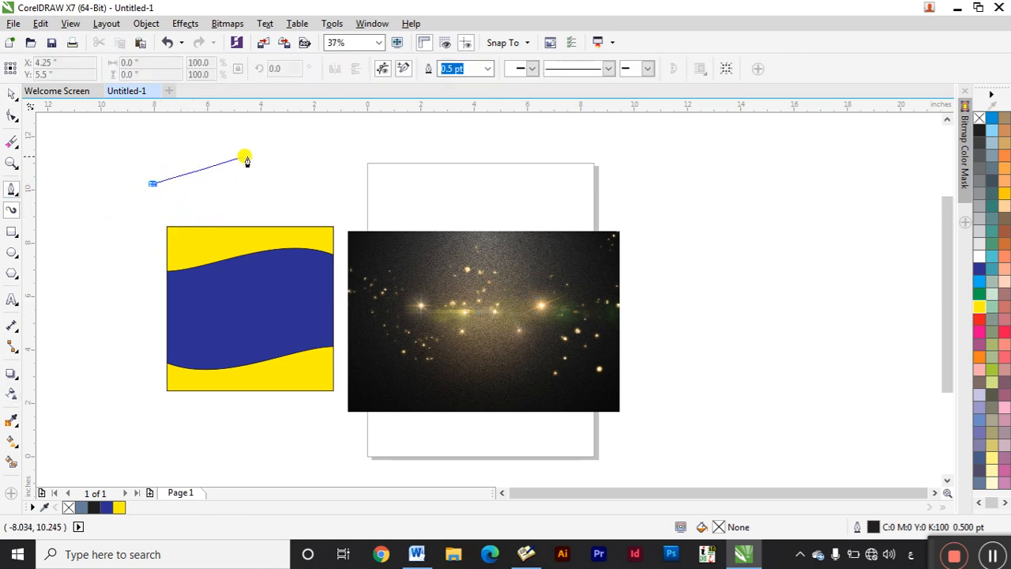
click(299, 148)
click(296, 180)
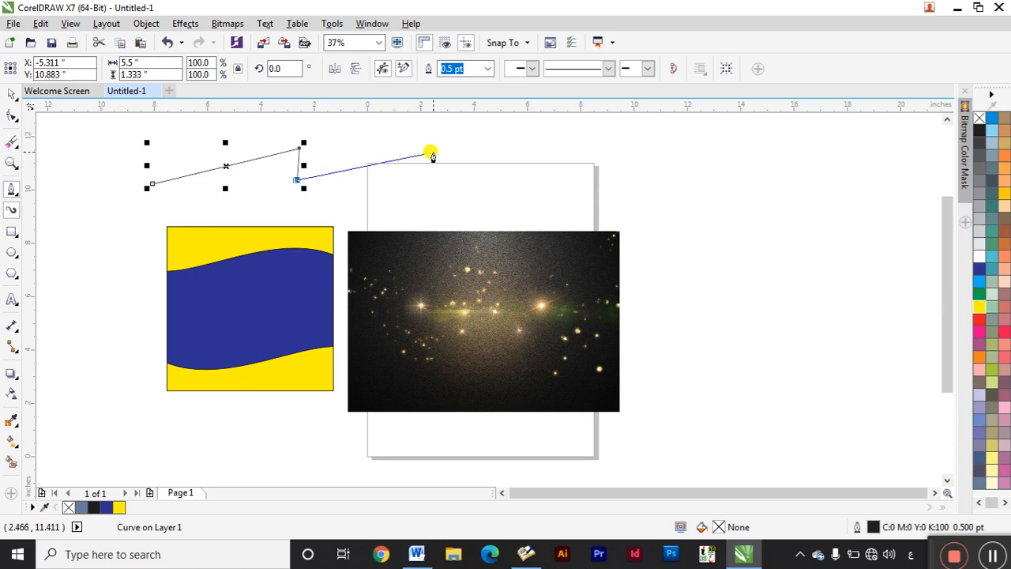
click(433, 150)
key(space)
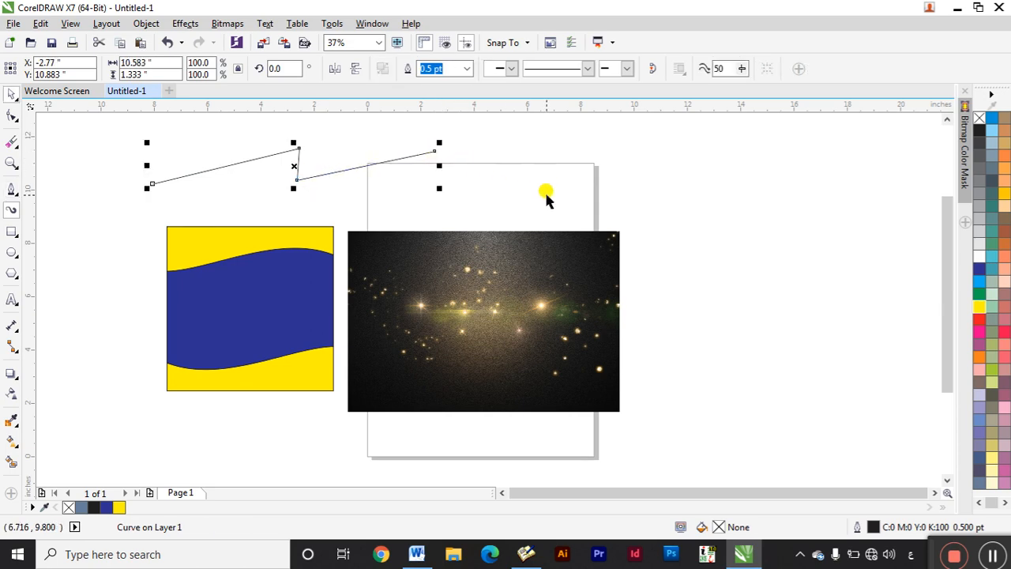
Draw an open winding path of straight and curved segments, about 11.2 by 6.6 inches, to the right of the picture.
drag(662, 327, 686, 328)
click(713, 301)
drag(752, 277, 779, 282)
drag(816, 279, 887, 249)
click(886, 249)
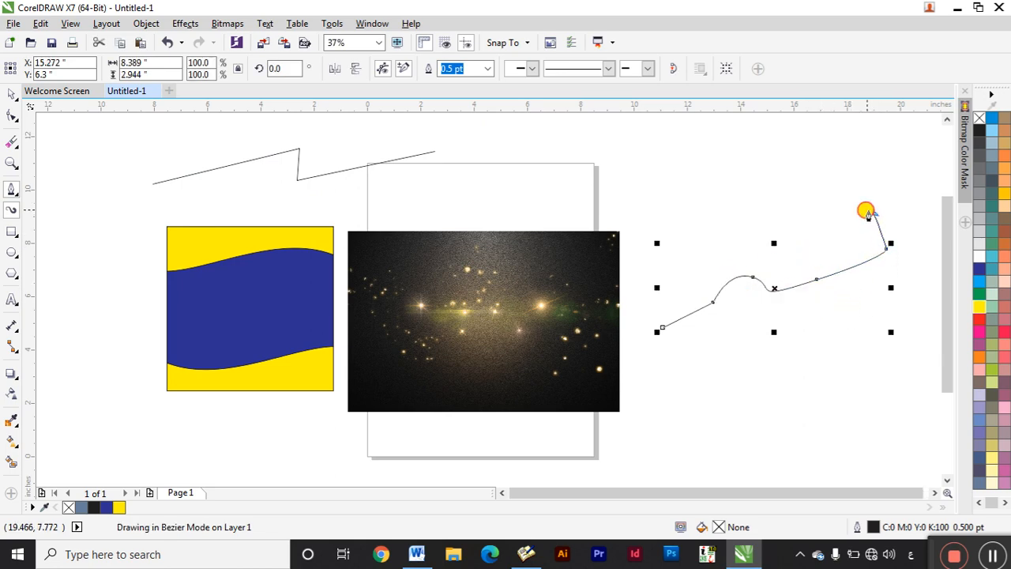
drag(871, 211, 792, 215)
drag(761, 215, 839, 169)
mouse_move(855, 177)
mouse_down()
mouse_move(677, 135)
mouse_move(672, 164)
mouse_up()
key(Escape)
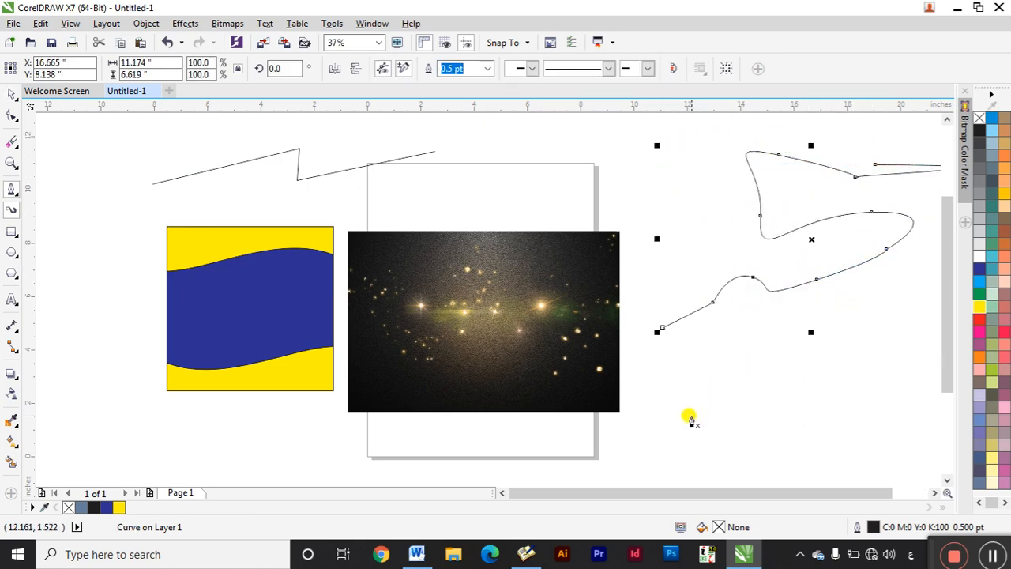
Draw an open wavy curve about 9.7 by 3.4 inches below the winding path and show its nodes with the Shape tool.
click(691, 416)
drag(702, 417, 785, 421)
drag(804, 401, 896, 386)
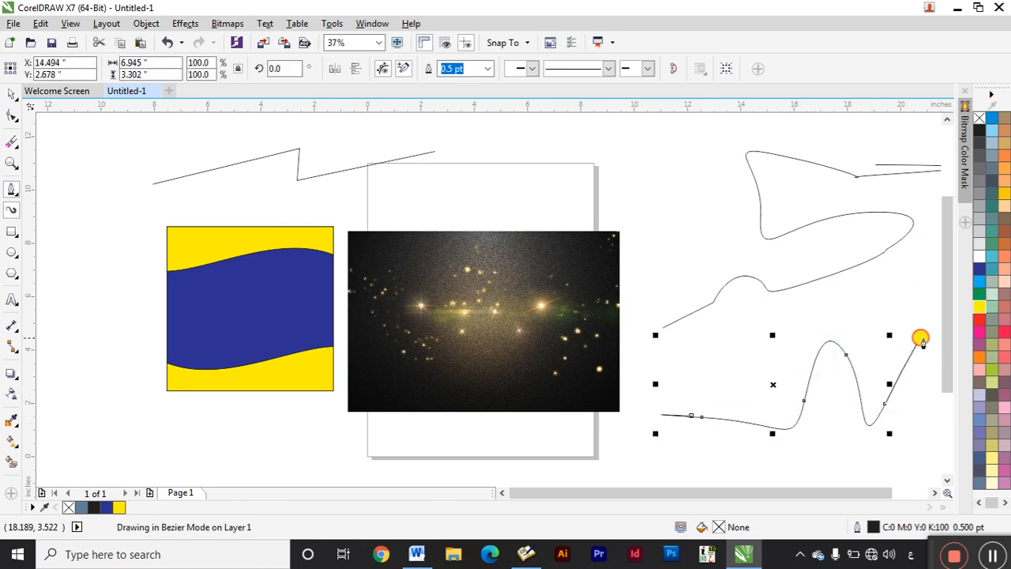
drag(920, 338, 932, 343)
key(space)
key(F10)
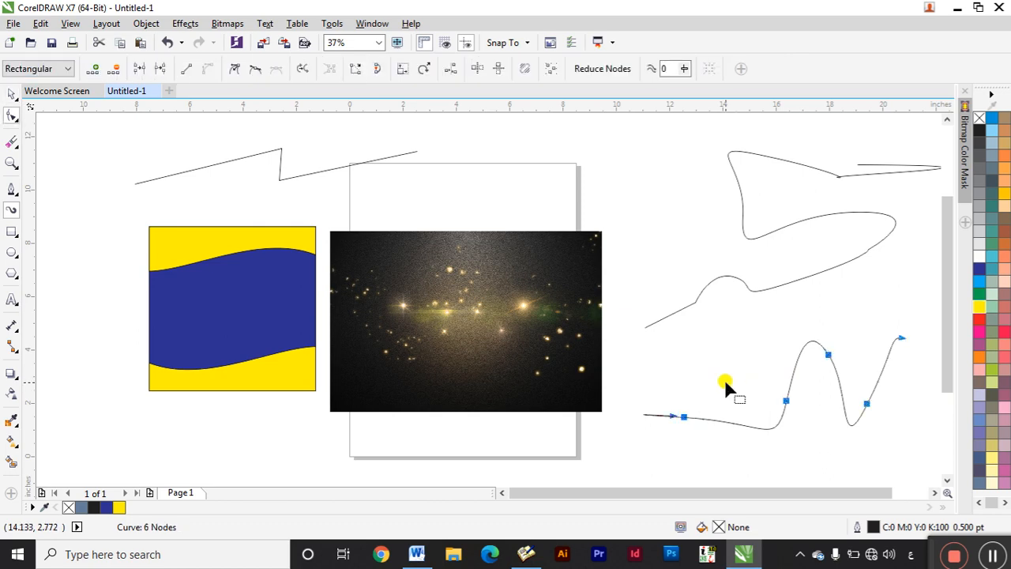
key(space)
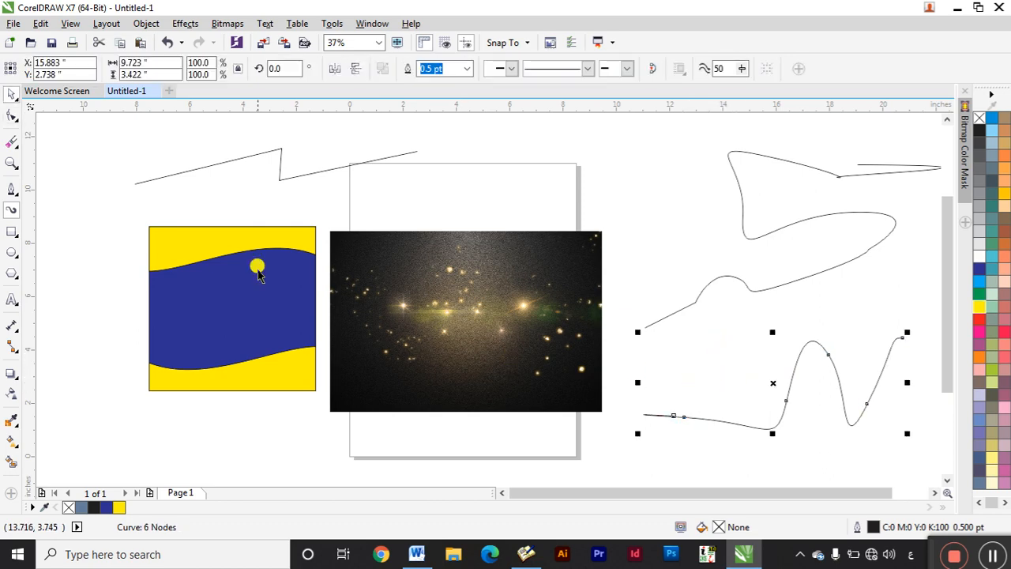
Draw a wavy B-Spline from the blank area left of the coloured rectangle, across the rectangle and onto the picture.
click(11, 184)
click(76, 257)
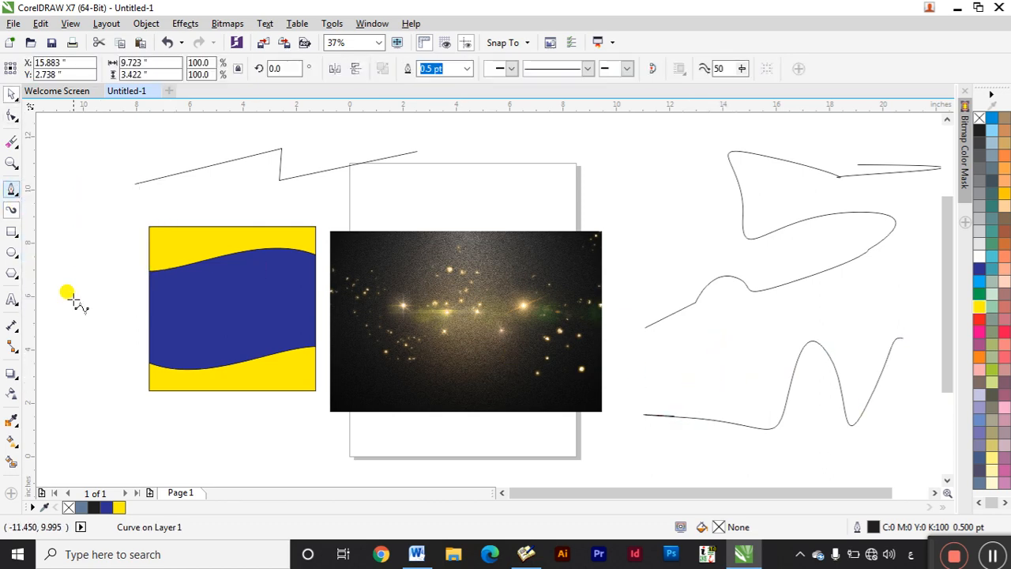
click(342, 454)
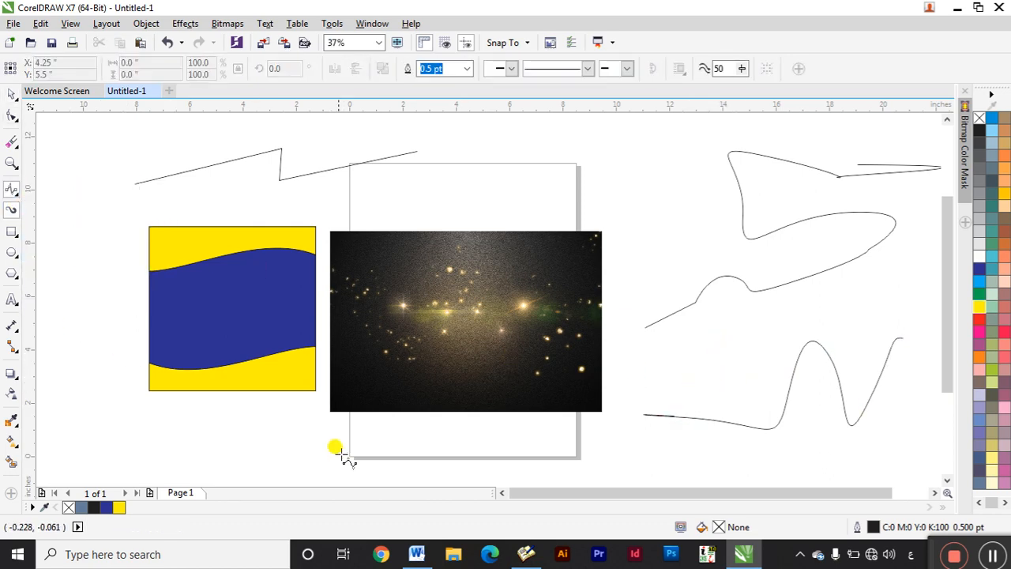
click(51, 296)
click(101, 242)
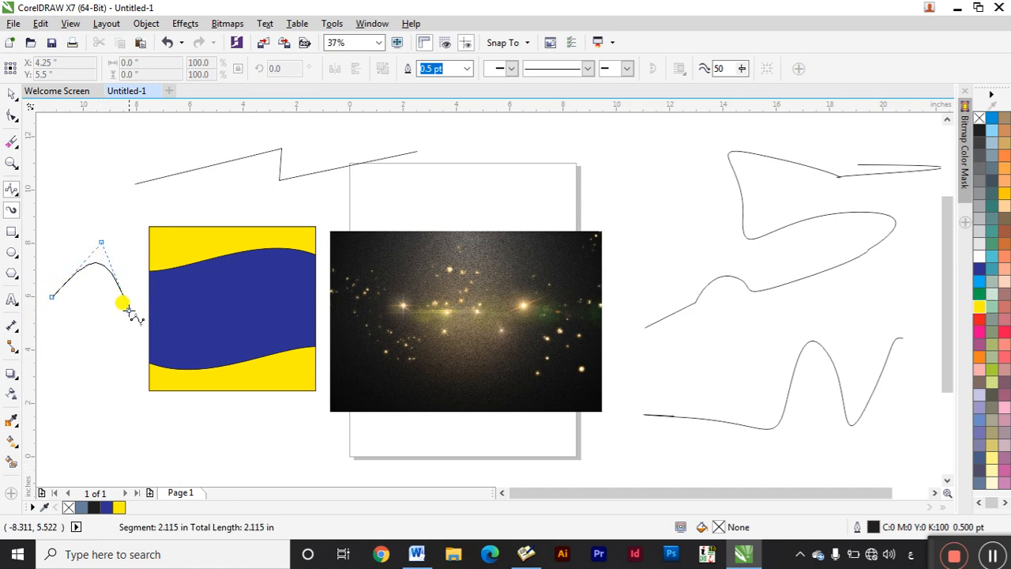
click(134, 320)
click(158, 252)
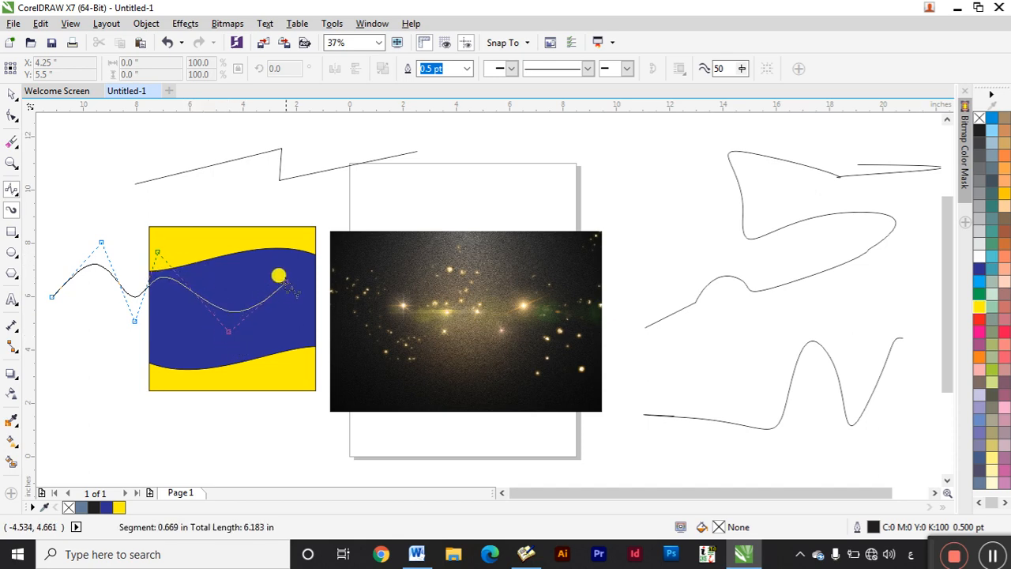
click(301, 347)
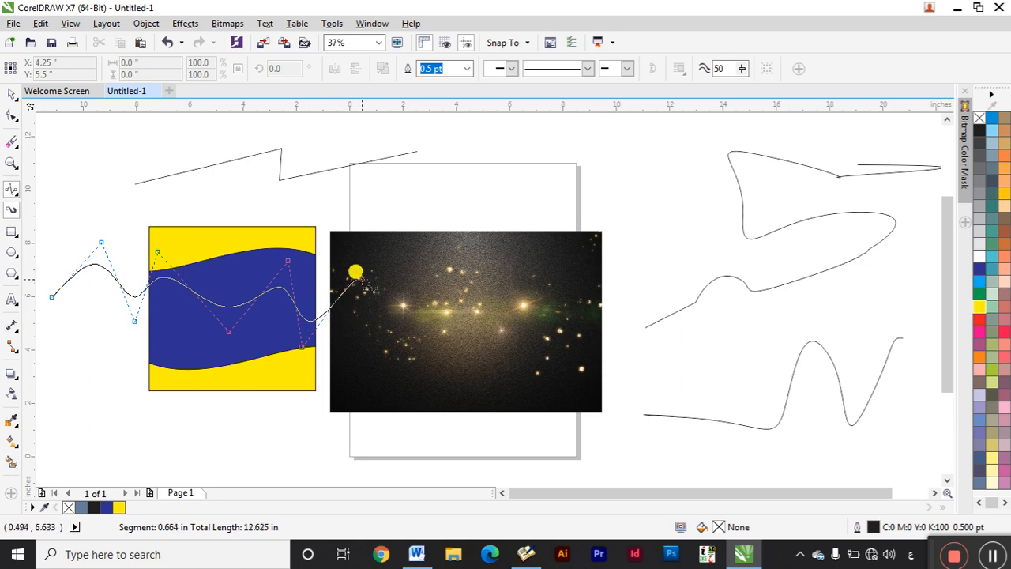
click(357, 281)
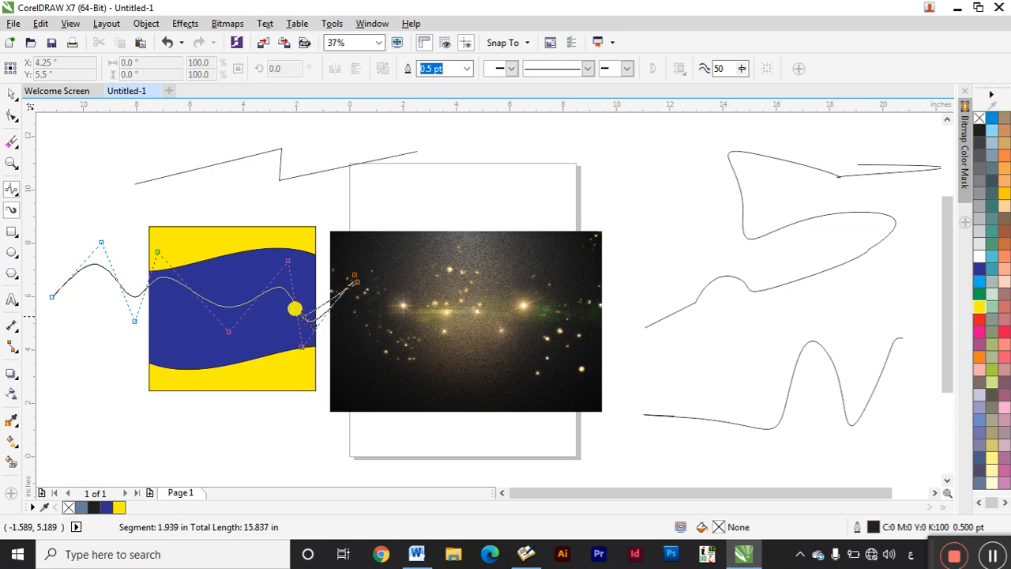
Finish the B-Spline over the coloured rectangle, about 14.3 by 8.2 inches overall, and delete it.
drag(385, 270, 15, 96)
double_click(488, 325)
click(480, 324)
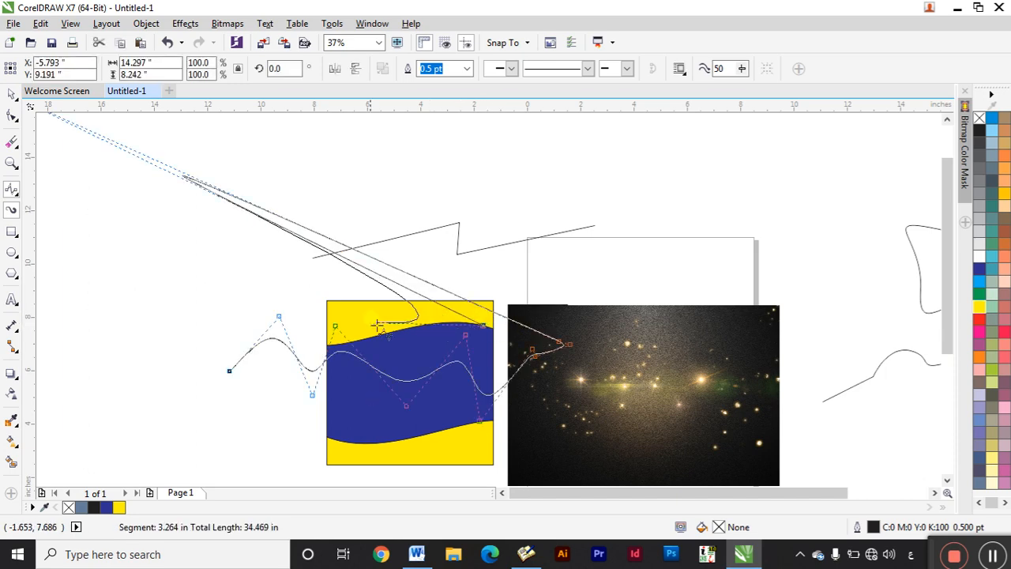
double_click(392, 331)
key(space)
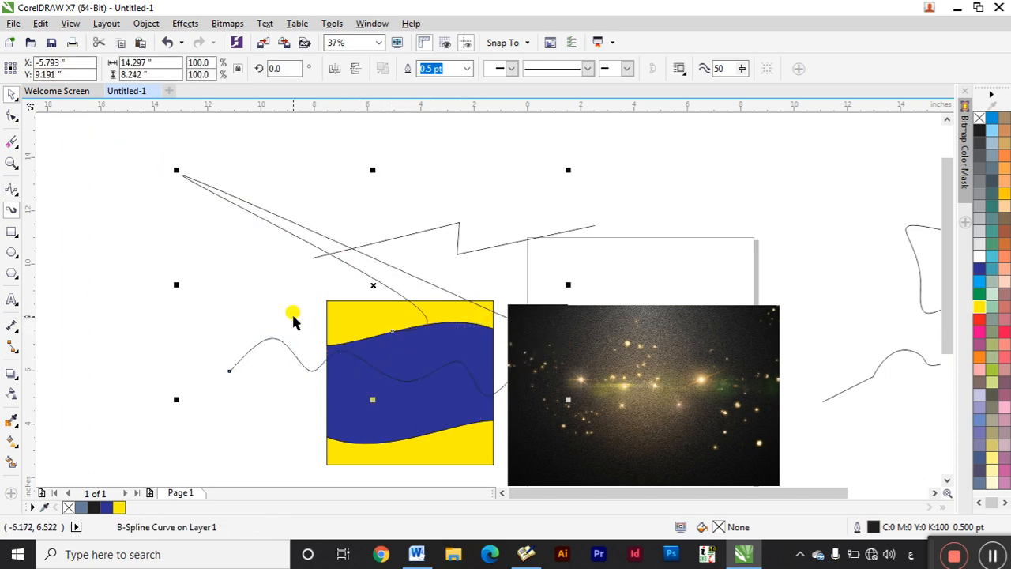
key(Delete)
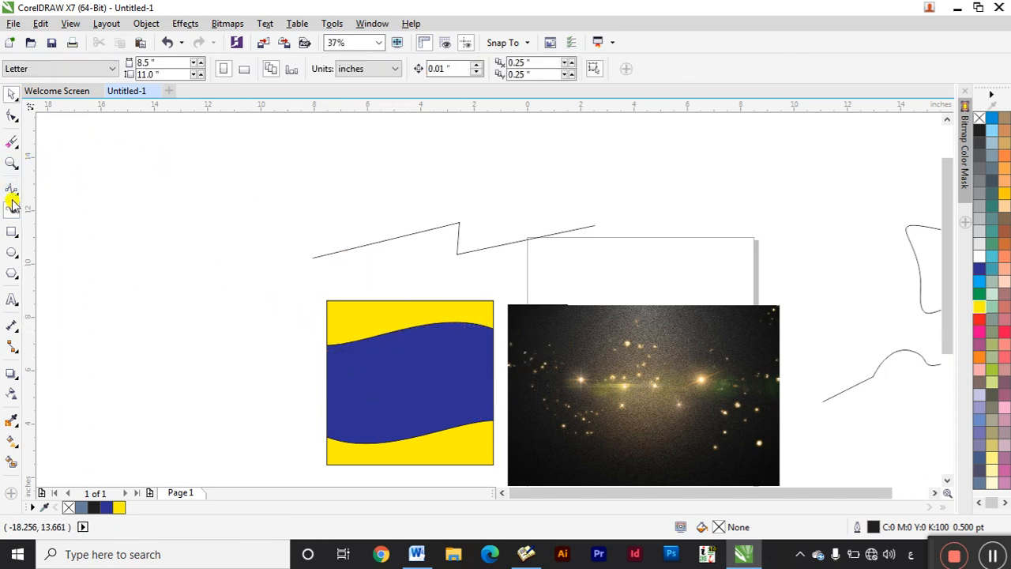
Draw an open Polyline of straight and freehand segments, about 23.1 by 6.1 inches, around and above the zigzag.
click(18, 194)
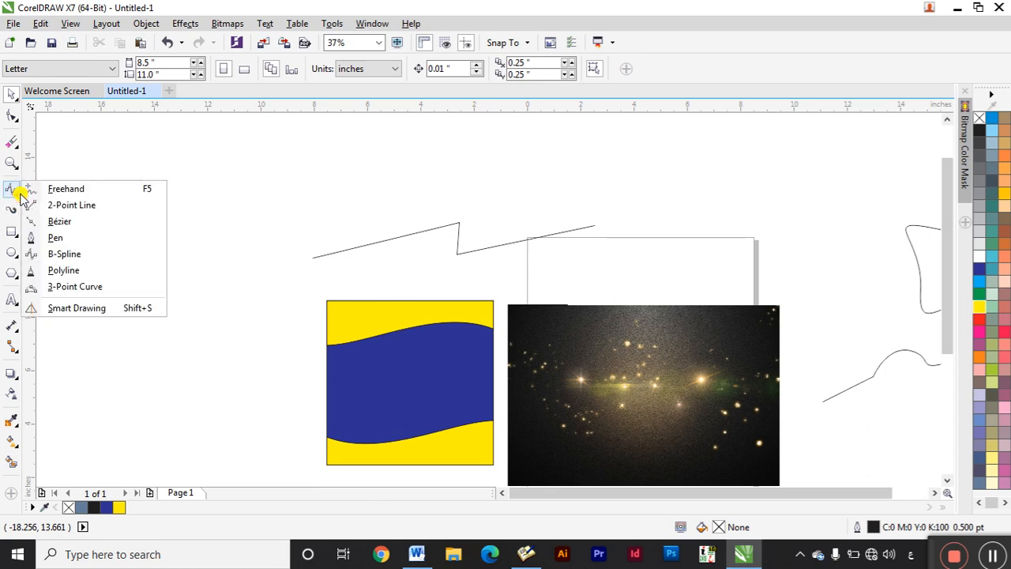
click(83, 271)
mouse_move(109, 290)
mouse_down()
mouse_move(142, 253)
mouse_move(177, 236)
mouse_move(248, 237)
mouse_move(235, 290)
mouse_move(274, 302)
mouse_move(292, 212)
mouse_move(386, 200)
mouse_move(324, 161)
mouse_move(227, 148)
mouse_move(492, 160)
mouse_move(437, 246)
mouse_move(627, 184)
mouse_move(566, 178)
mouse_move(586, 260)
mouse_move(474, 260)
mouse_move(492, 212)
mouse_move(651, 218)
mouse_move(726, 181)
mouse_move(654, 239)
mouse_move(686, 237)
mouse_up()
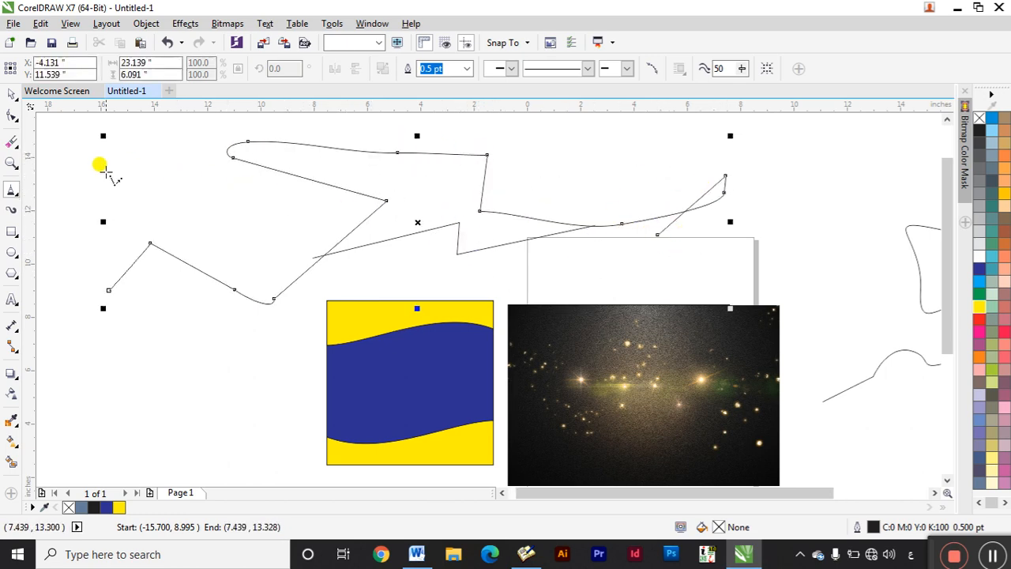
Draw two 3-Point Curves left of the coloured rectangle, about 6.4 by 3 inches and about 7.2 by 9.7 inches.
click(15, 193)
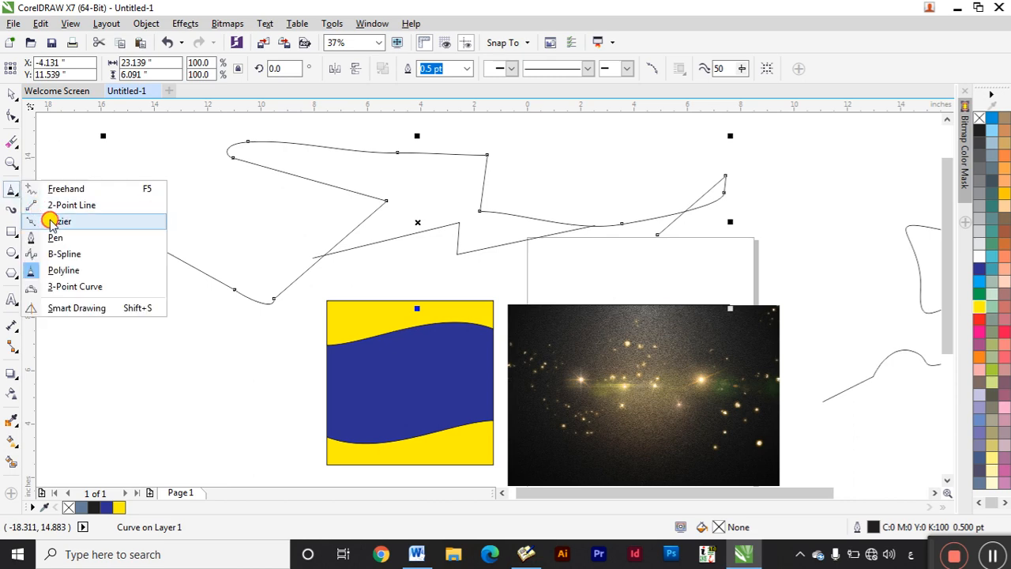
click(73, 288)
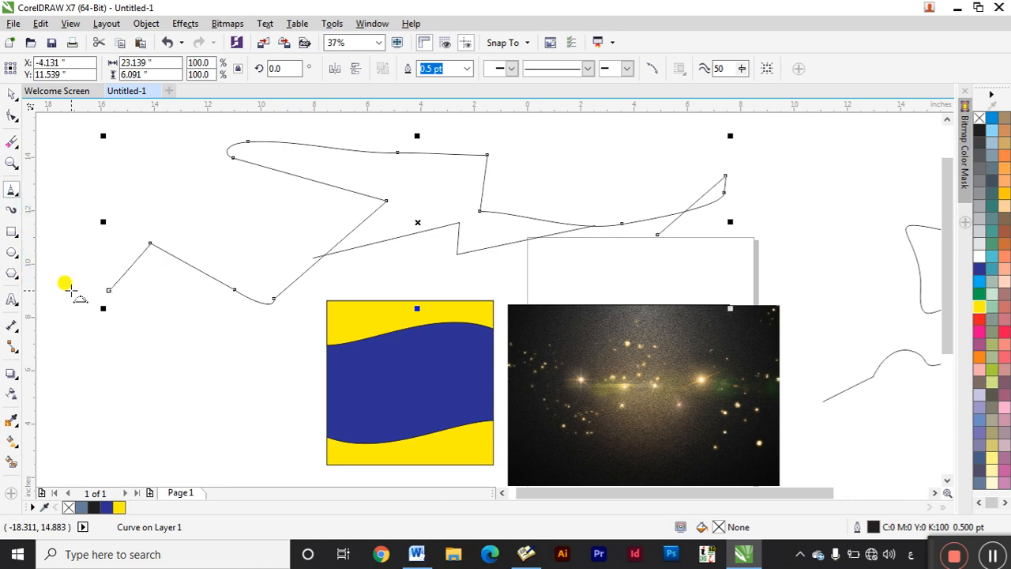
drag(84, 413, 146, 357)
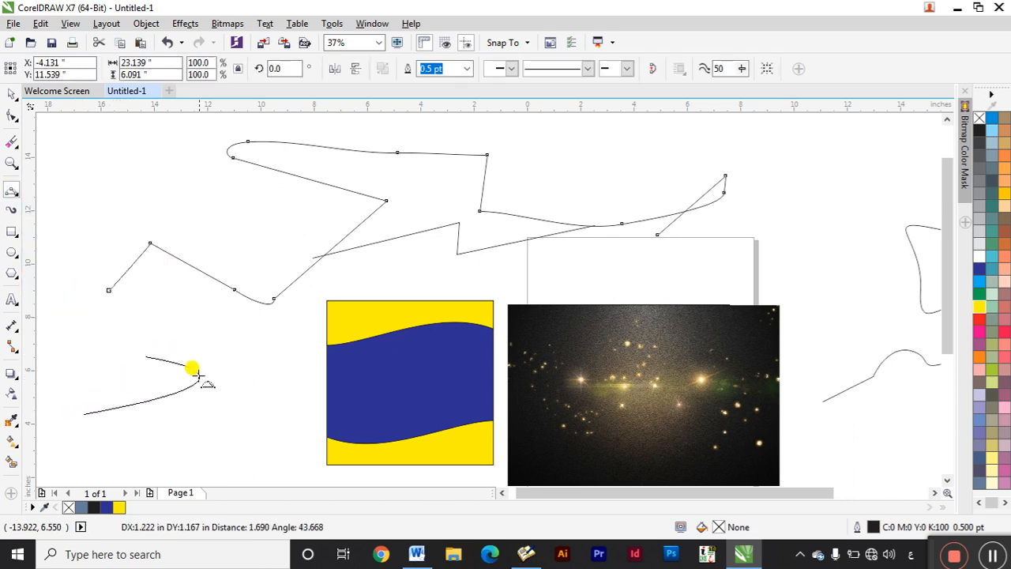
click(247, 423)
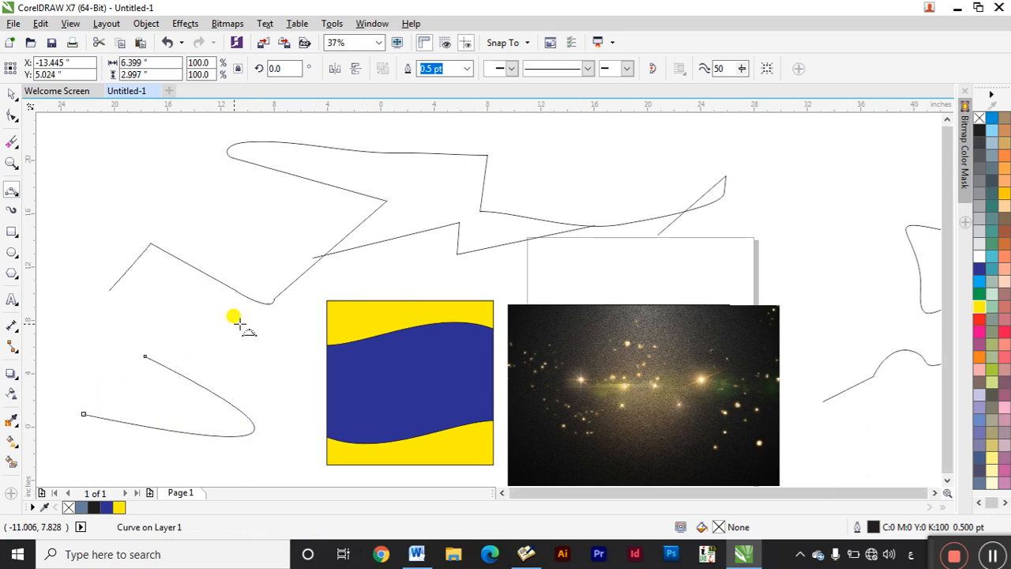
scroll(237, 320, down, 1)
drag(183, 456, 281, 421)
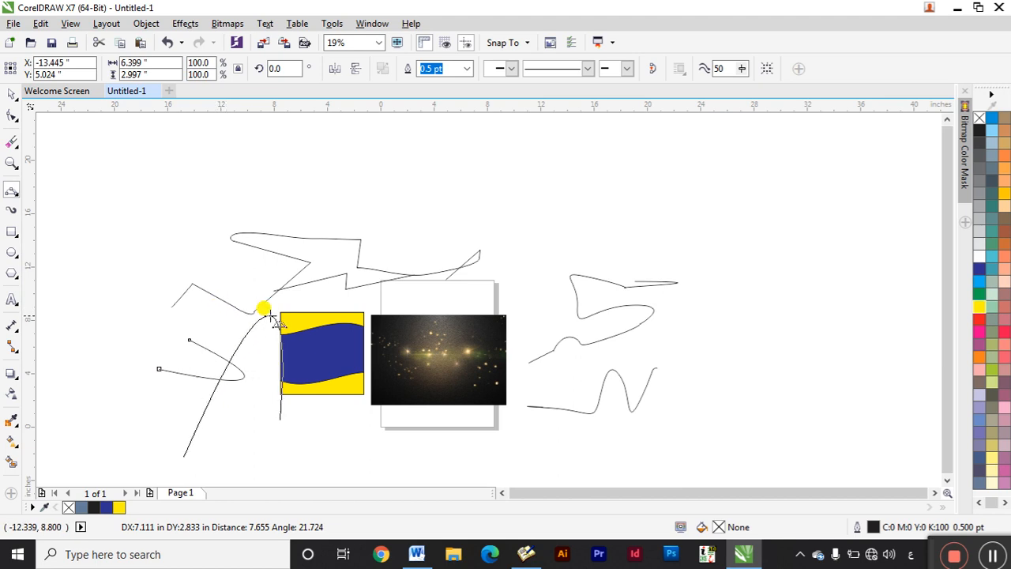
click(206, 319)
key(space)
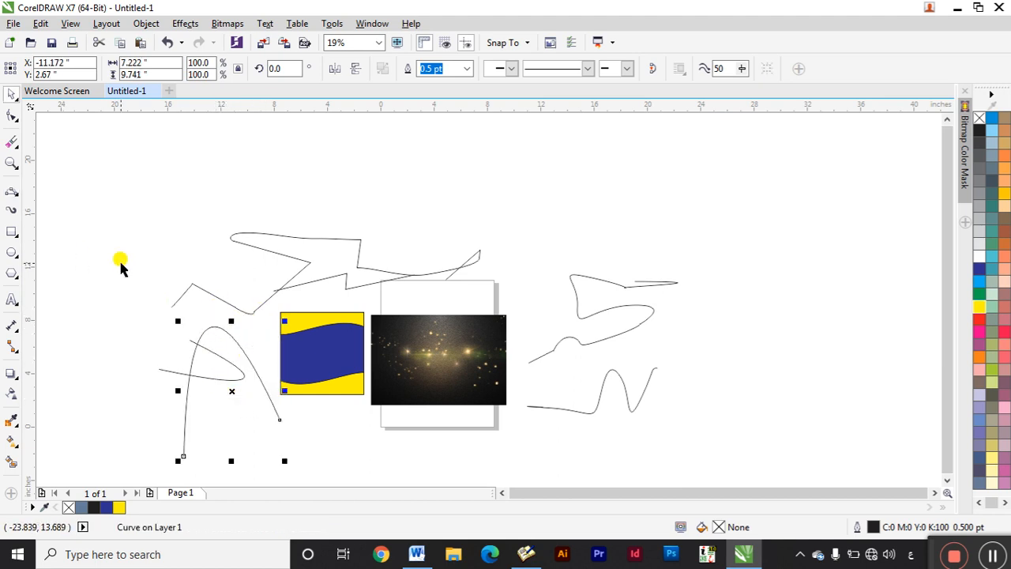
Sketch freehand strokes above the polyline and handwritten words to the right with Smart Drawing, and switch to the Welcome Screen.
click(24, 200)
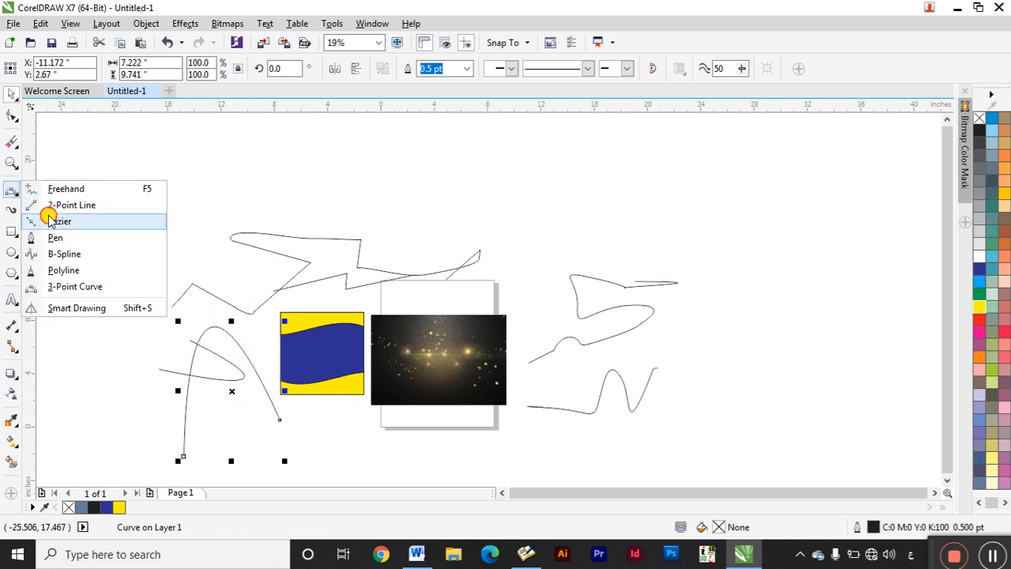
click(68, 308)
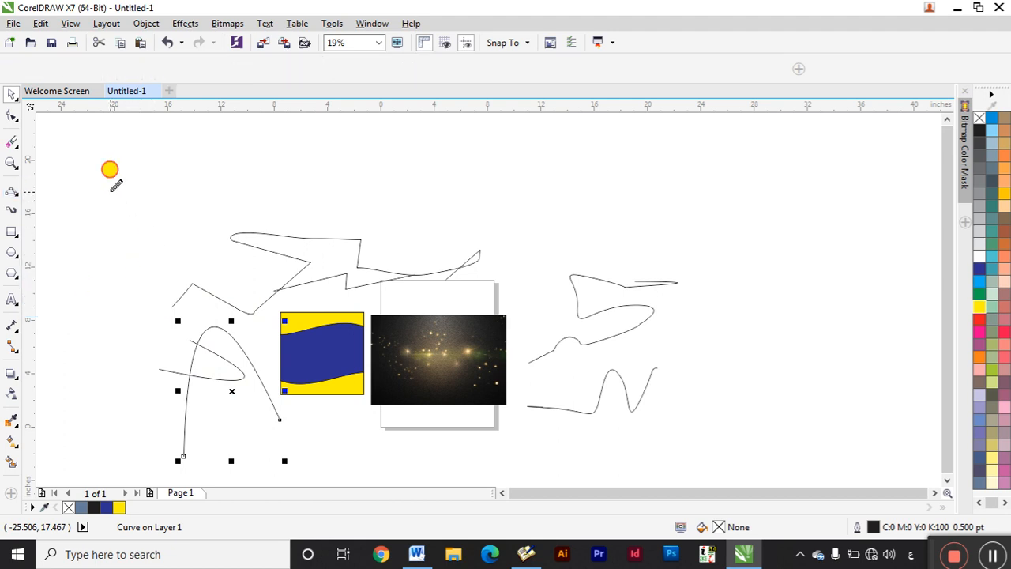
mouse_move(111, 192)
mouse_down()
mouse_move(199, 239)
mouse_move(211, 296)
mouse_move(229, 274)
mouse_move(217, 214)
mouse_move(261, 193)
mouse_move(364, 197)
mouse_move(457, 194)
mouse_up()
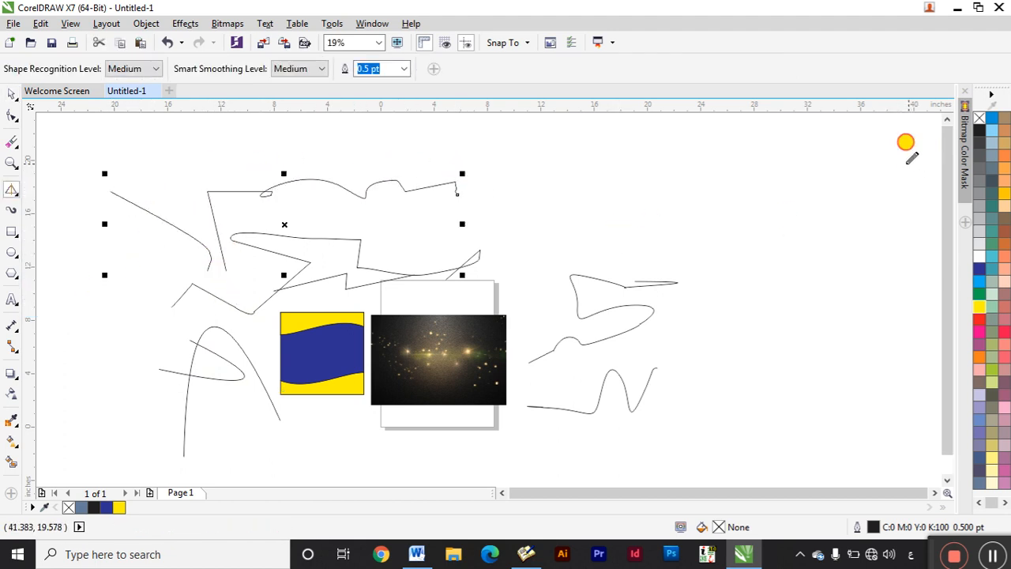
mouse_move(906, 163)
mouse_down()
mouse_move(884, 185)
mouse_move(914, 202)
mouse_move(827, 181)
mouse_move(814, 219)
mouse_move(773, 242)
mouse_move(698, 223)
mouse_move(760, 212)
mouse_move(782, 264)
mouse_move(696, 265)
mouse_up()
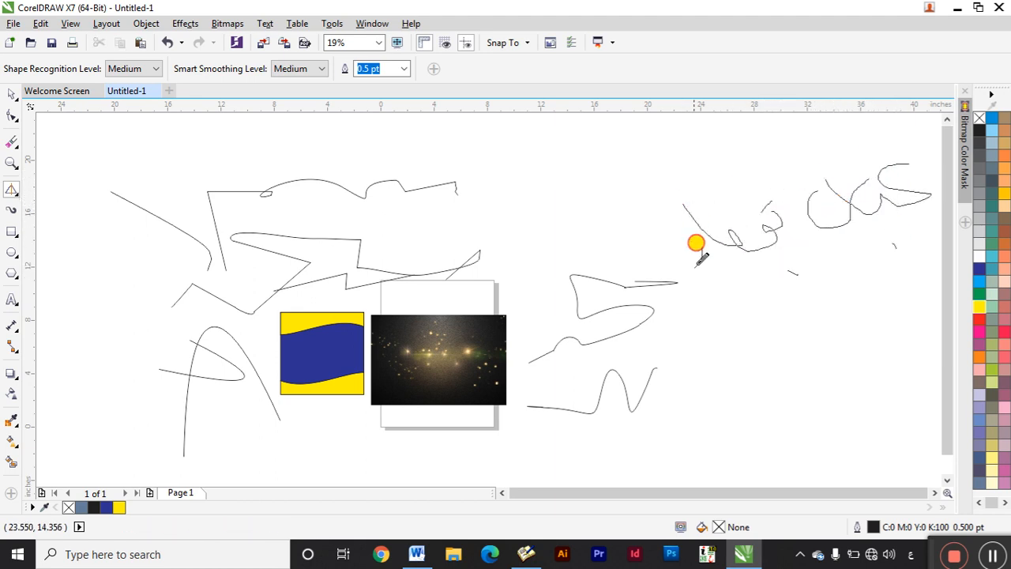
click(47, 90)
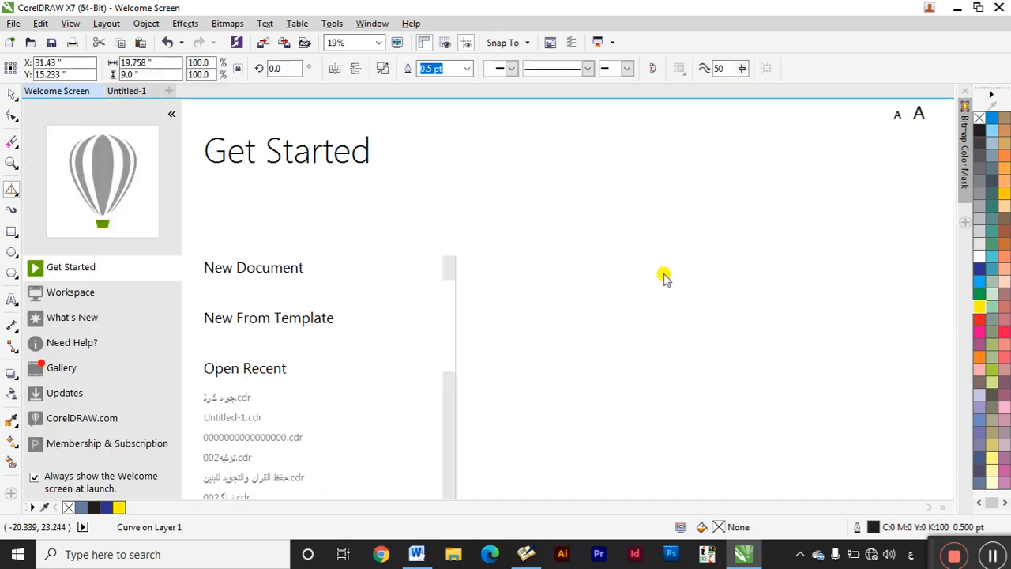